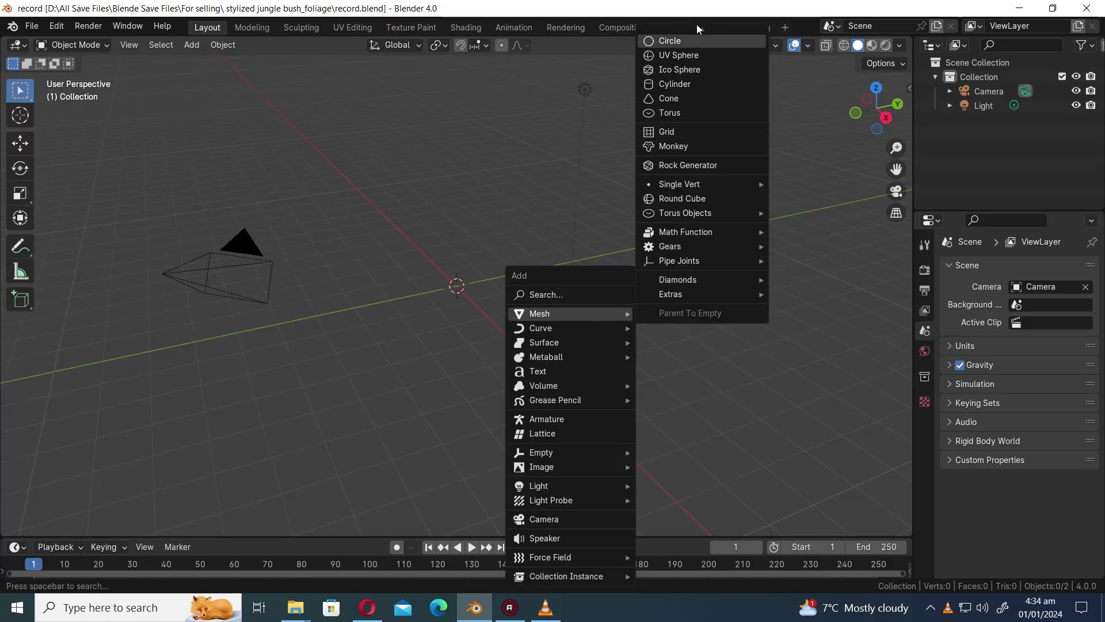
- Add a plane mesh at the world origin and open it for editing in the top orthographic view
left_click(697, 33)
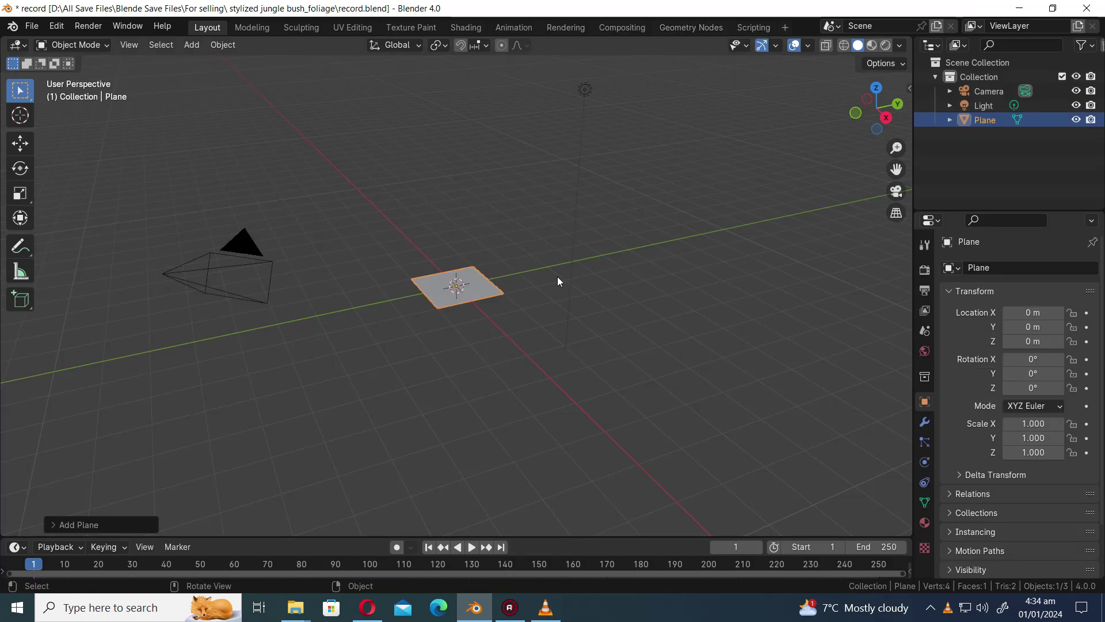
key("KP_7")
scroll(524, 276, "up", 4)
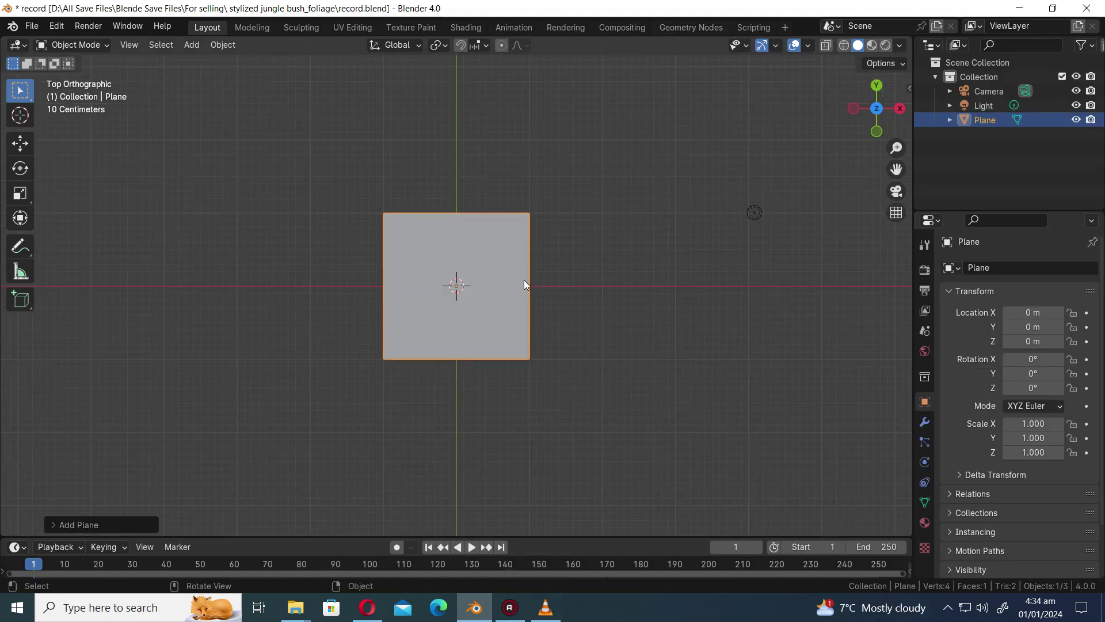
middle_click_drag(580, 271, 579, 303, "shift")
key("Tab")
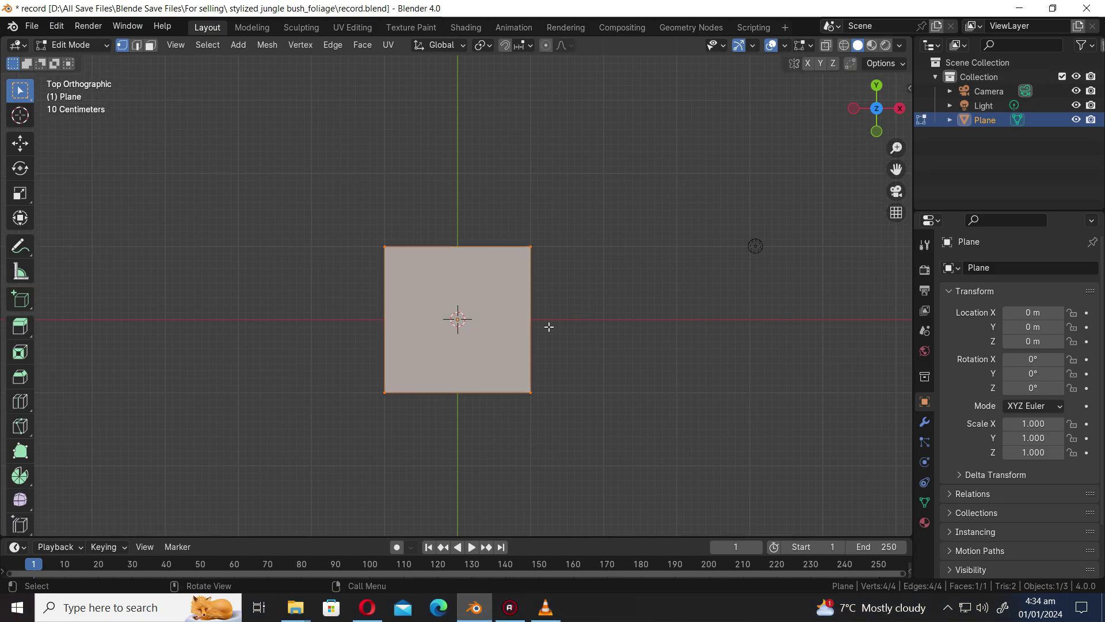
- Stretch the plane along Y to about twice its length and narrow it along X to about 0.72
left_click(20, 144)
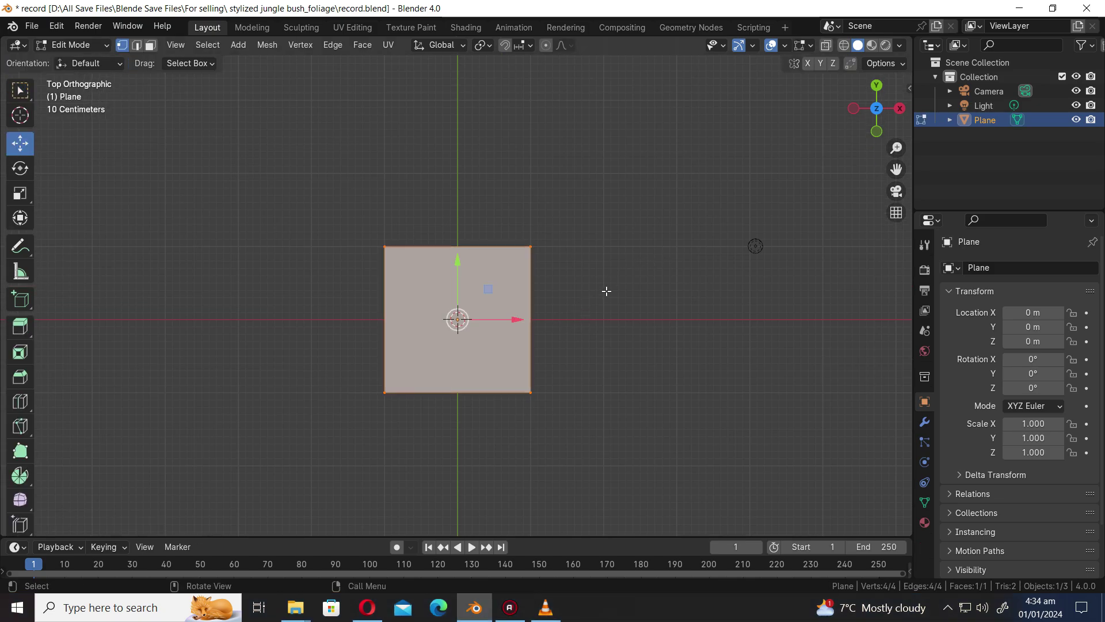
key("s")
key("y")
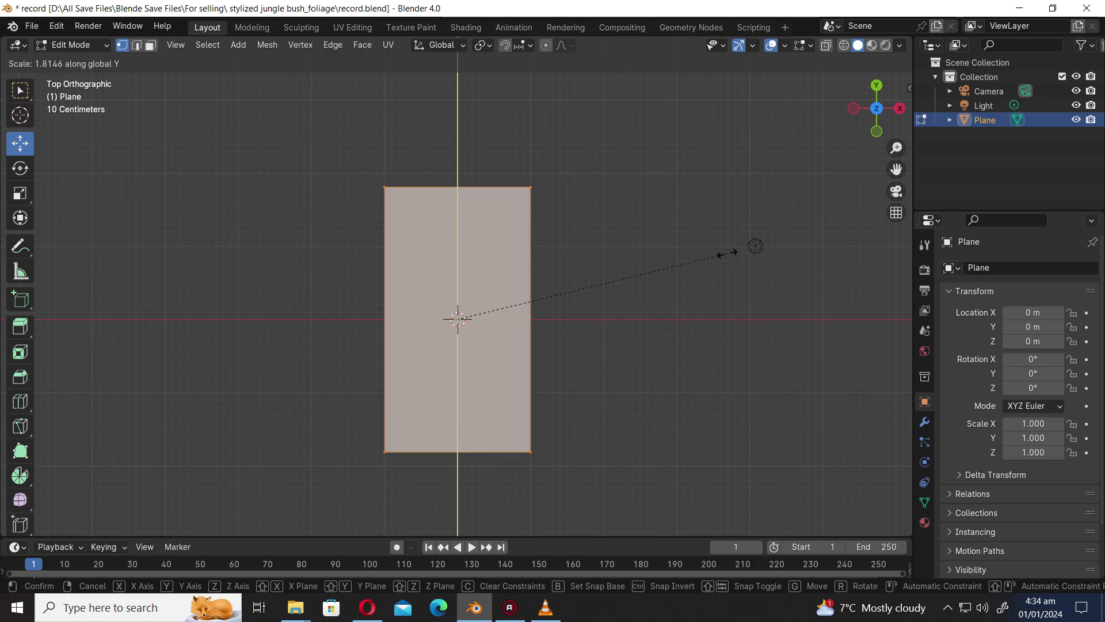
left_click(755, 246)
key("s")
key("x")
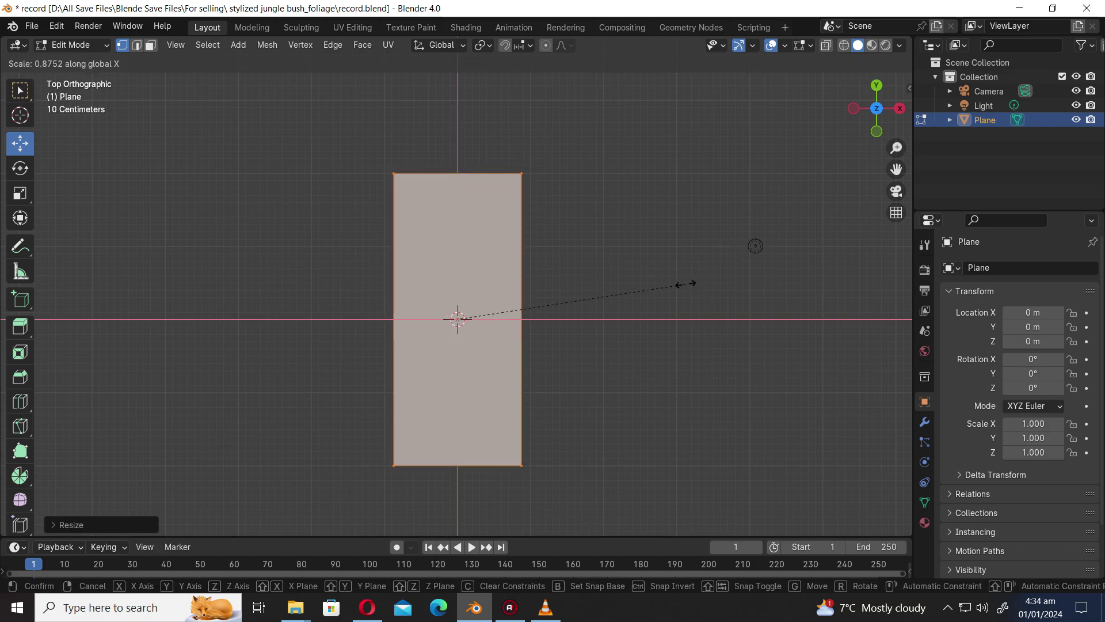
left_click(646, 289)
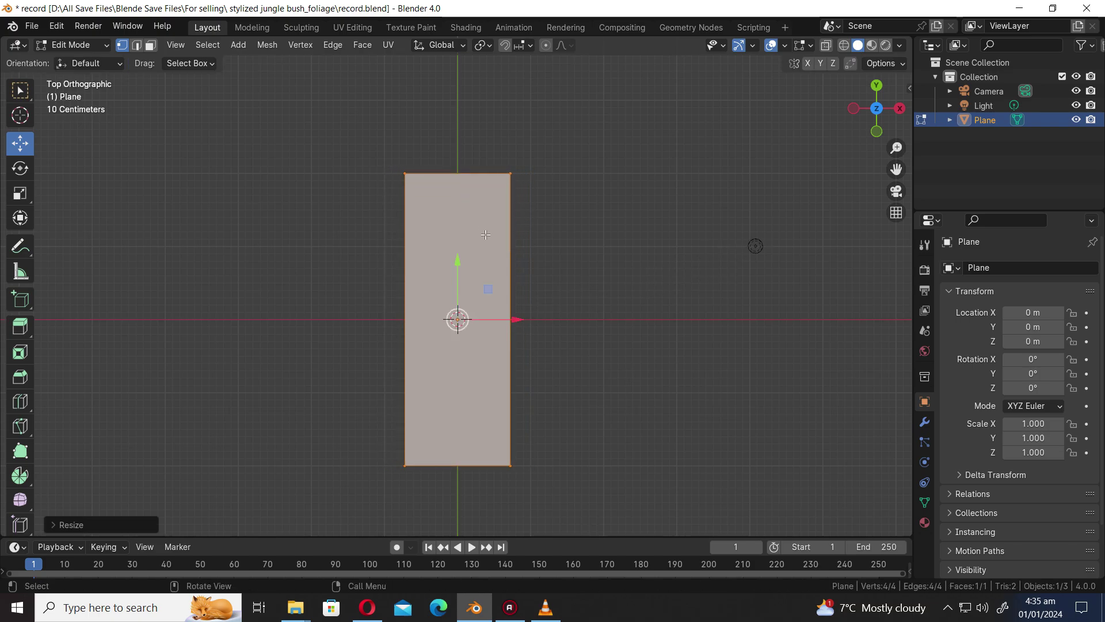
- Add five evenly spaced lengthwise loop cuts to the plane without sliding them
key("ctrl+r")
scroll(469, 189, "up", 2)
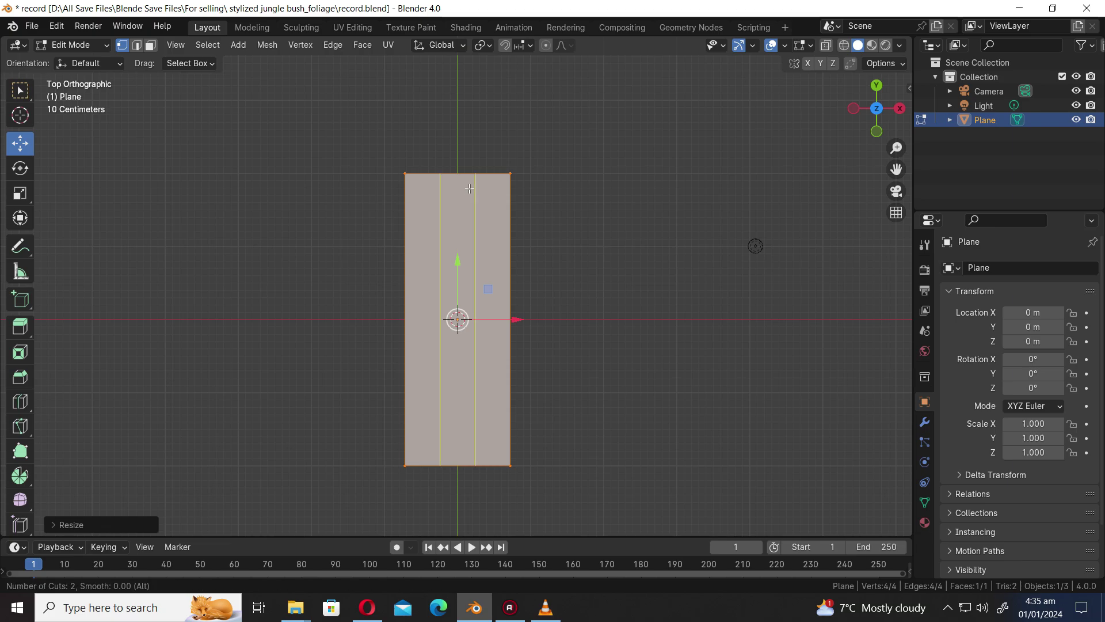
scroll(469, 189, "up", 2)
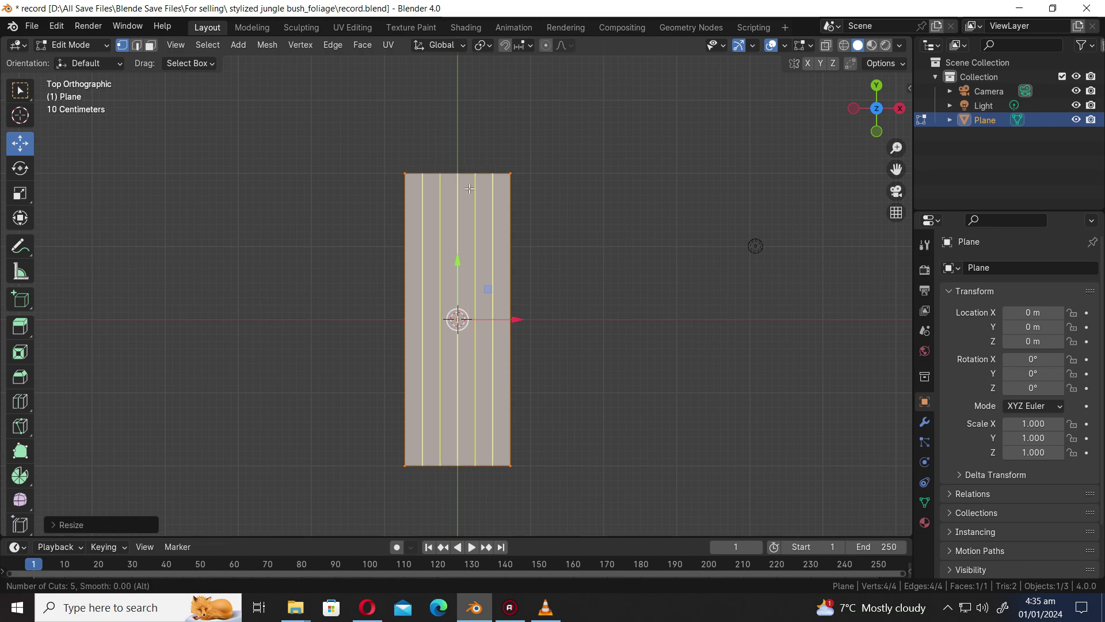
left_click(469, 189)
right_click(469, 189)
left_click(54, 524)
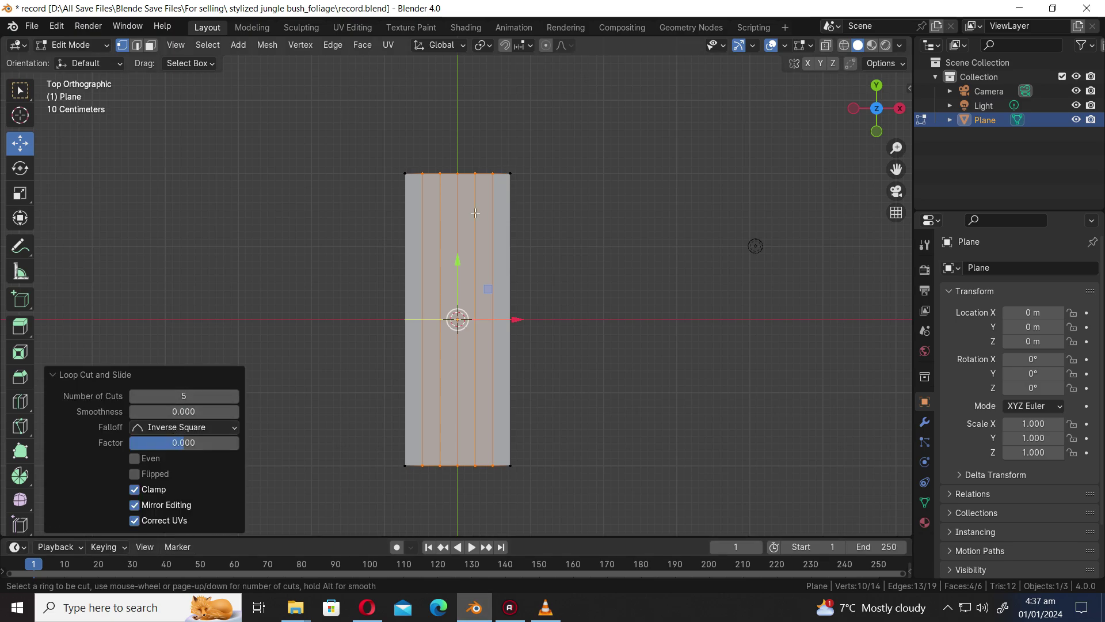
- Add 15 evenly spaced crosswise loop cuts to the plane without sliding them
key("ctrl+r")
scroll(476, 212, "up", 6)
scroll(476, 212, "up", 3)
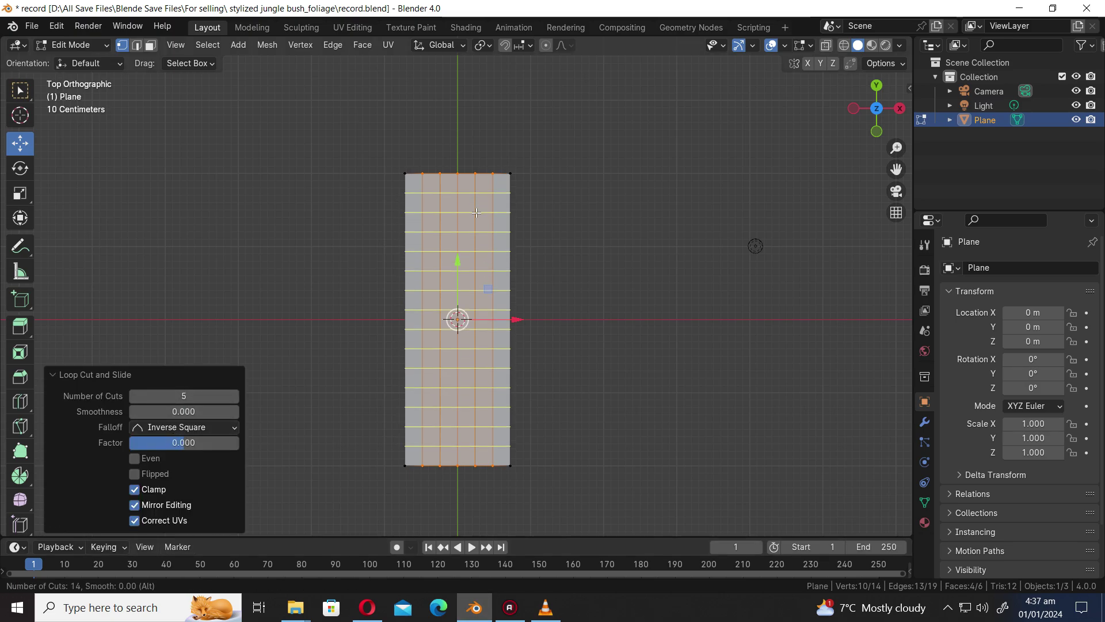
scroll(477, 212, "up", 1)
left_click(477, 212)
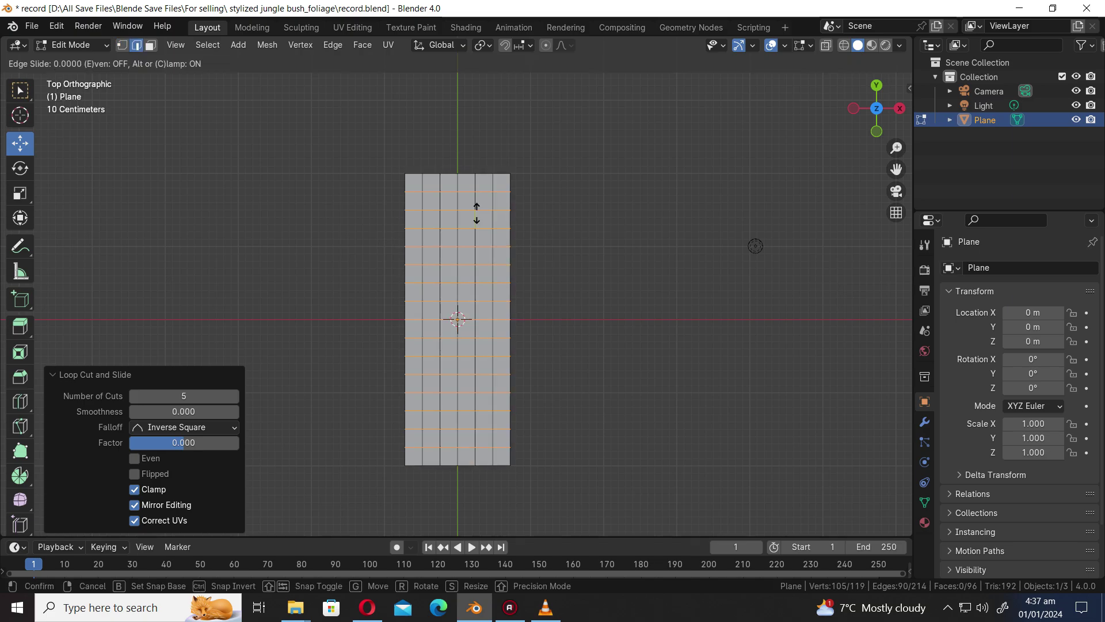
right_click(476, 213)
- Taper the plane's upper end along X to about 0.08, using proportional editing with Linear falloff and a size of 1.10
left_click_drag(534, 147, 392, 189)
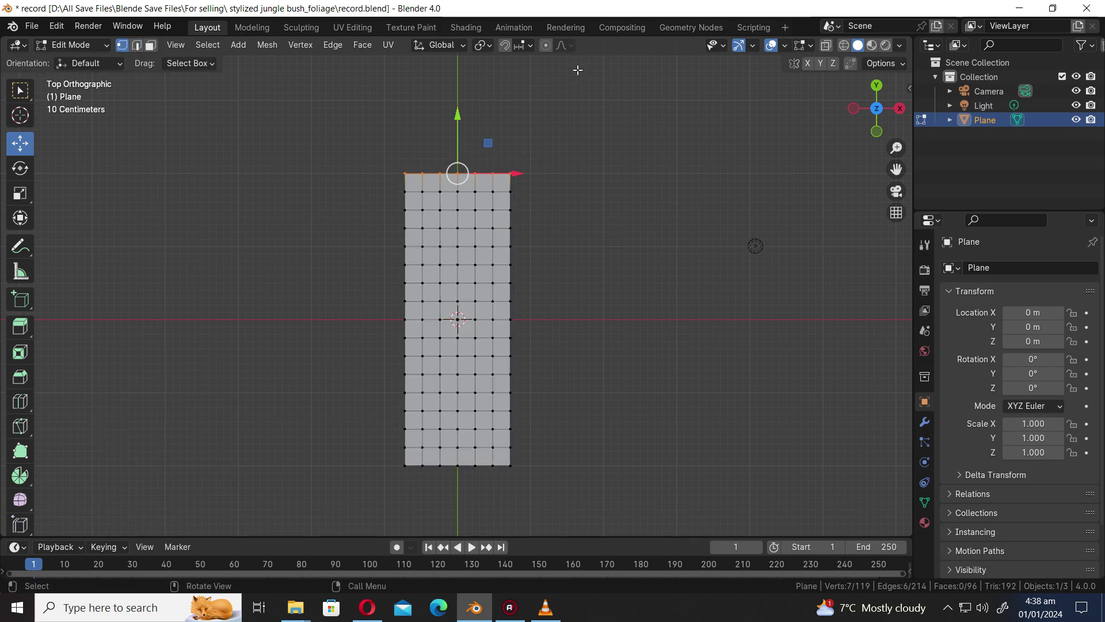
left_click(547, 46)
left_click(565, 46)
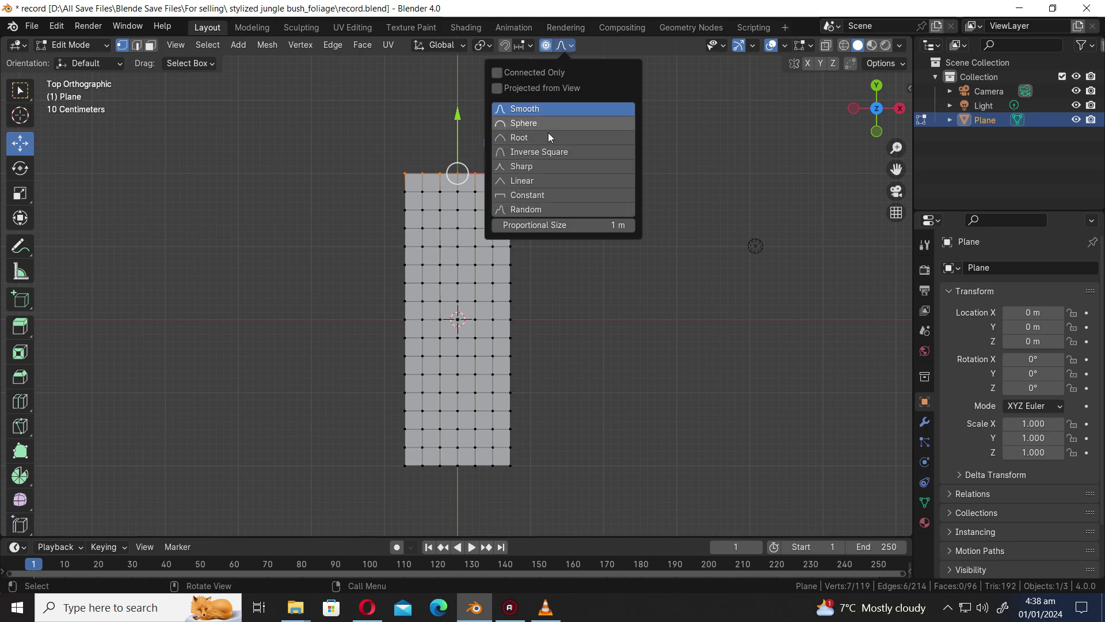
left_click(528, 181)
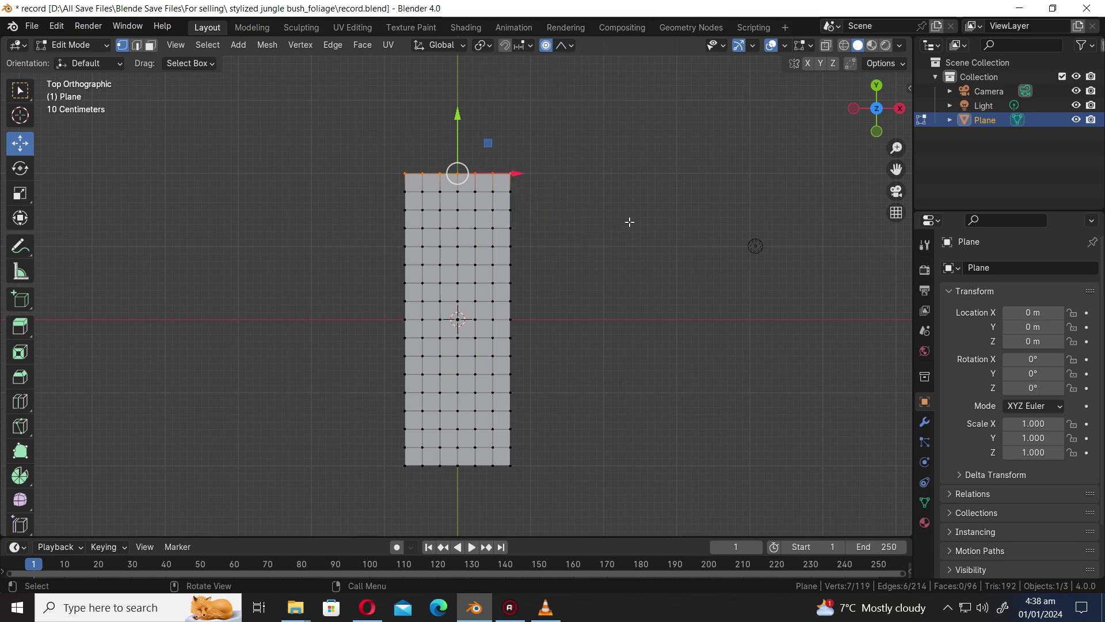
key("s")
key("x")
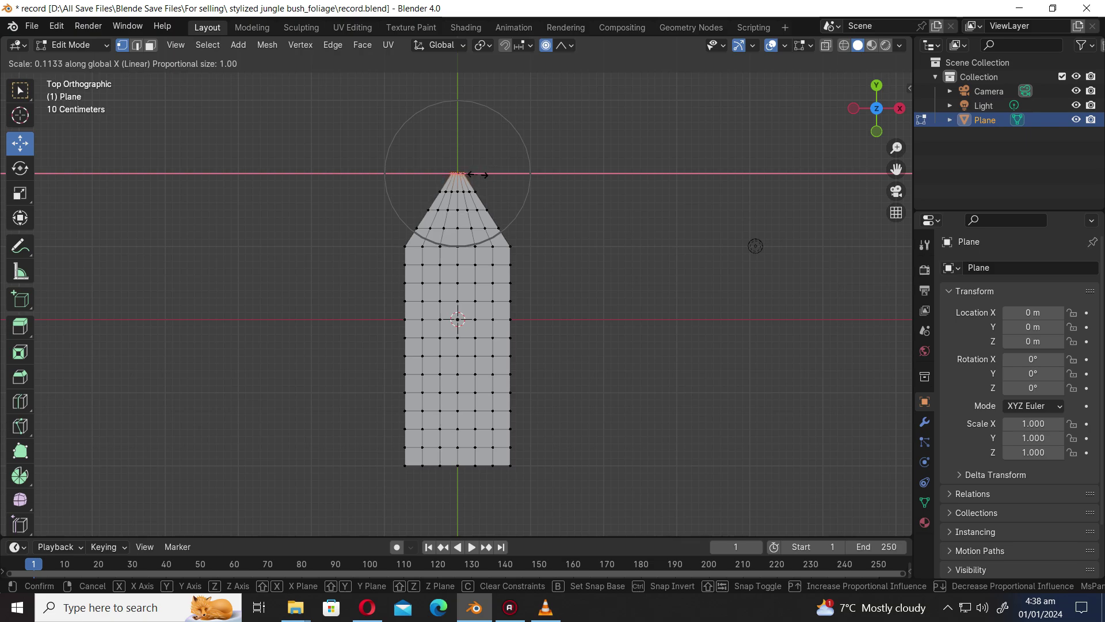
scroll(477, 174, "down", 1)
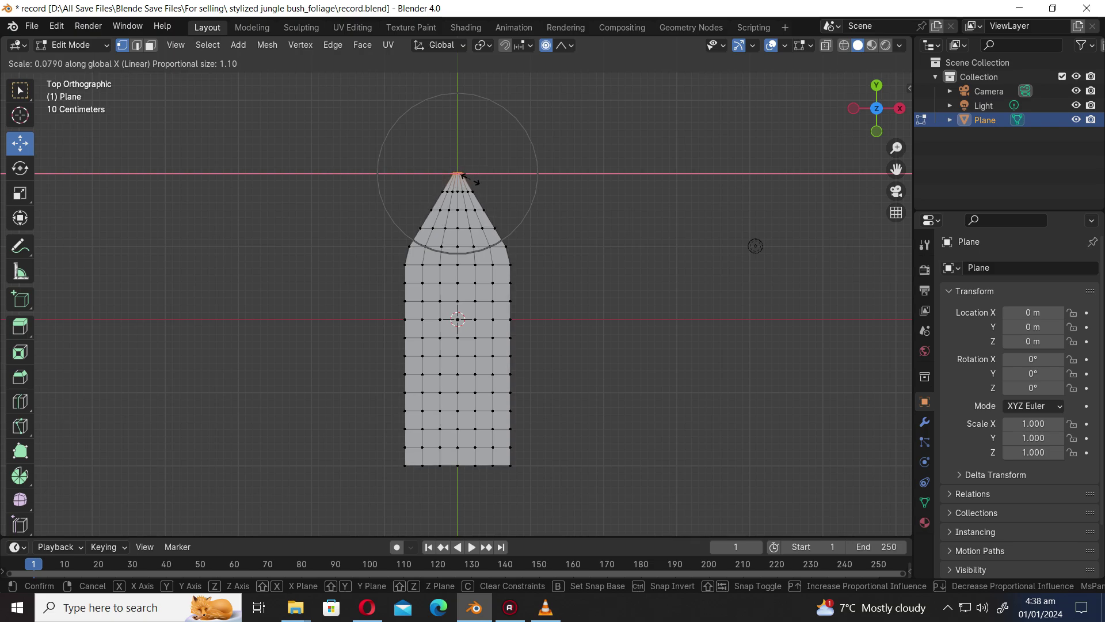
left_click(468, 179)
- Taper the plane's lower end along X to about 0.1 with a proportional size of 1.95, then clear the selection
left_click_drag(556, 508, 384, 461)
key("s")
key("x")
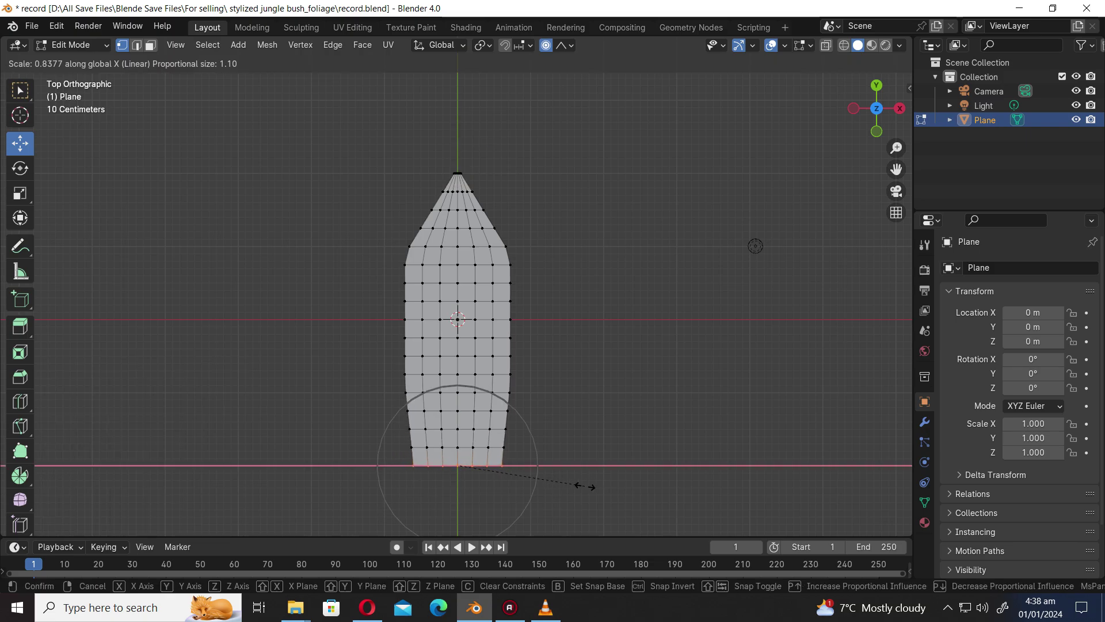
scroll(553, 480, "down", 8)
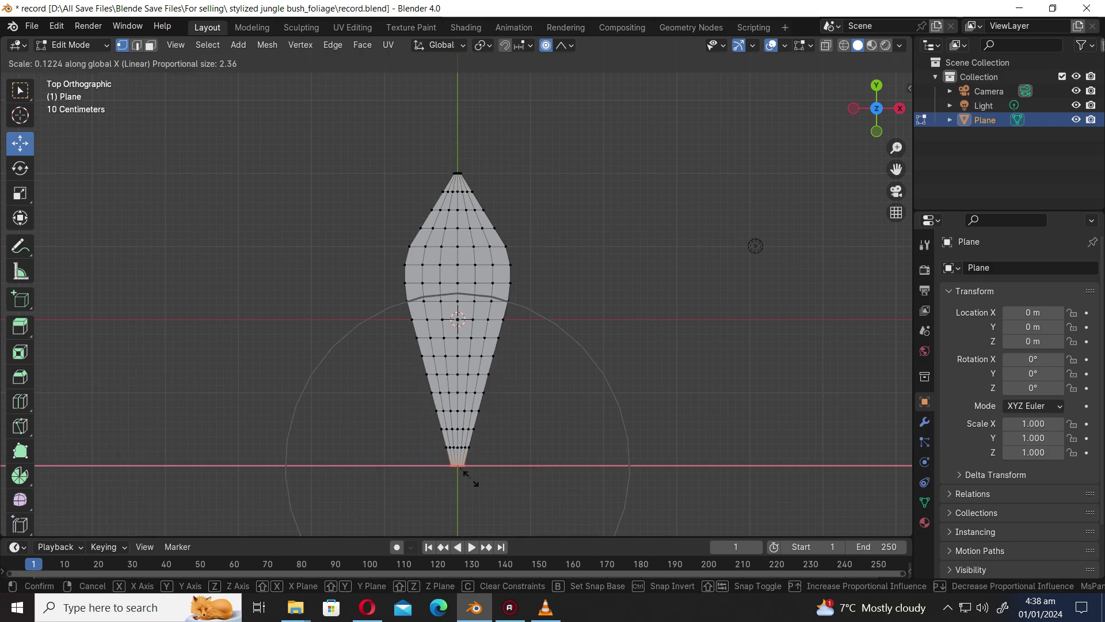
scroll(464, 472, "up", 2)
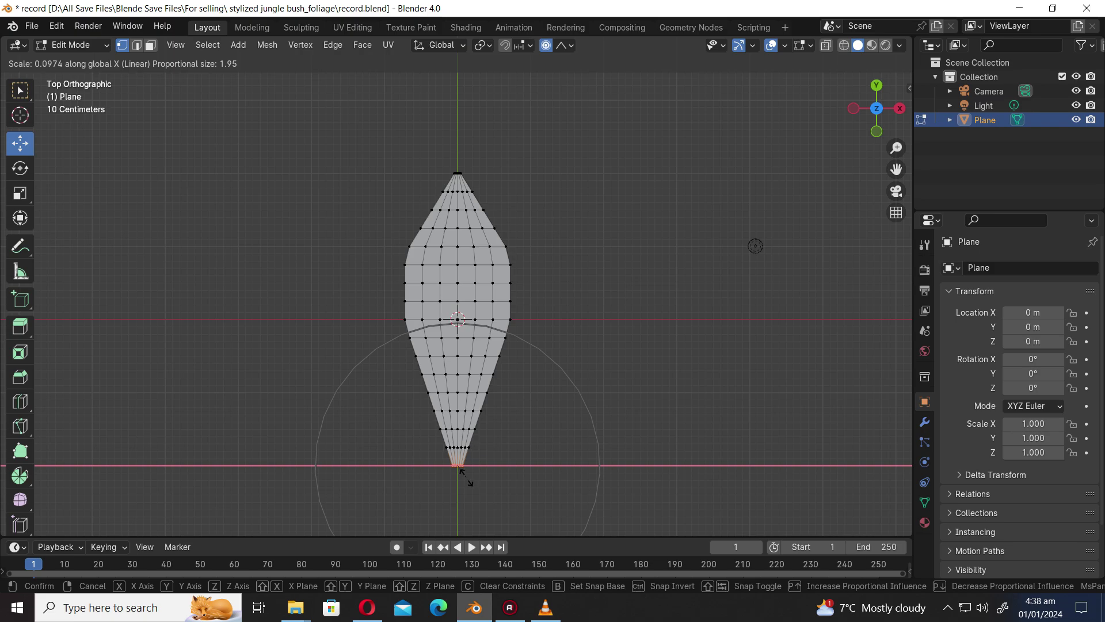
left_click(468, 481)
left_click(596, 343)
- Add a level 2 subdivision surface to the leaf and return to mesh editing
scroll(582, 317, "up", 1)
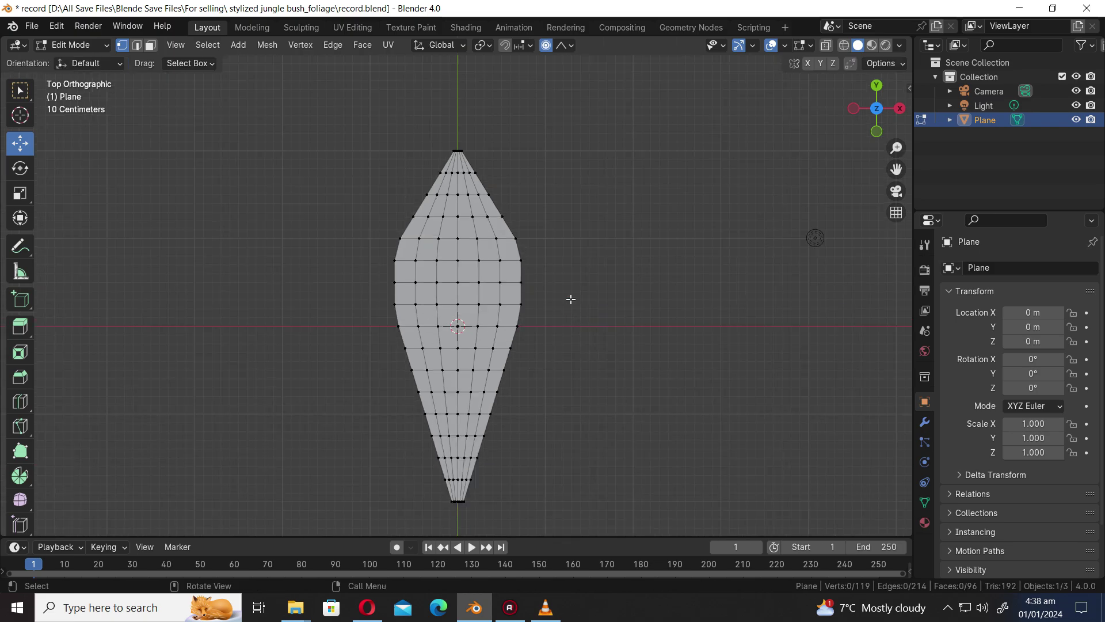
key("Tab")
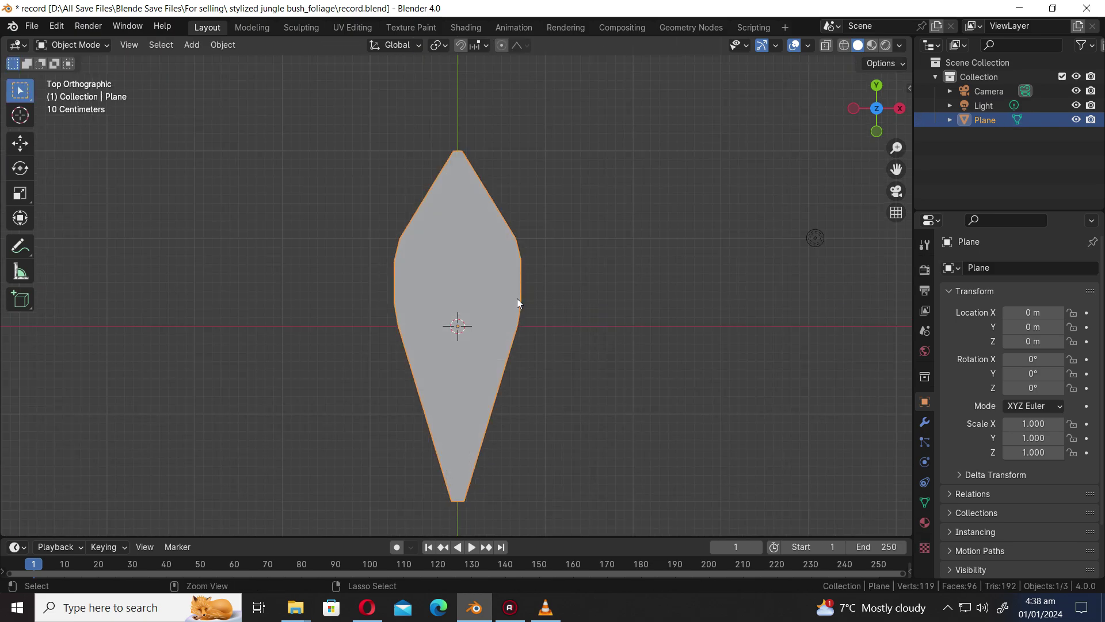
key("ctrl+2")
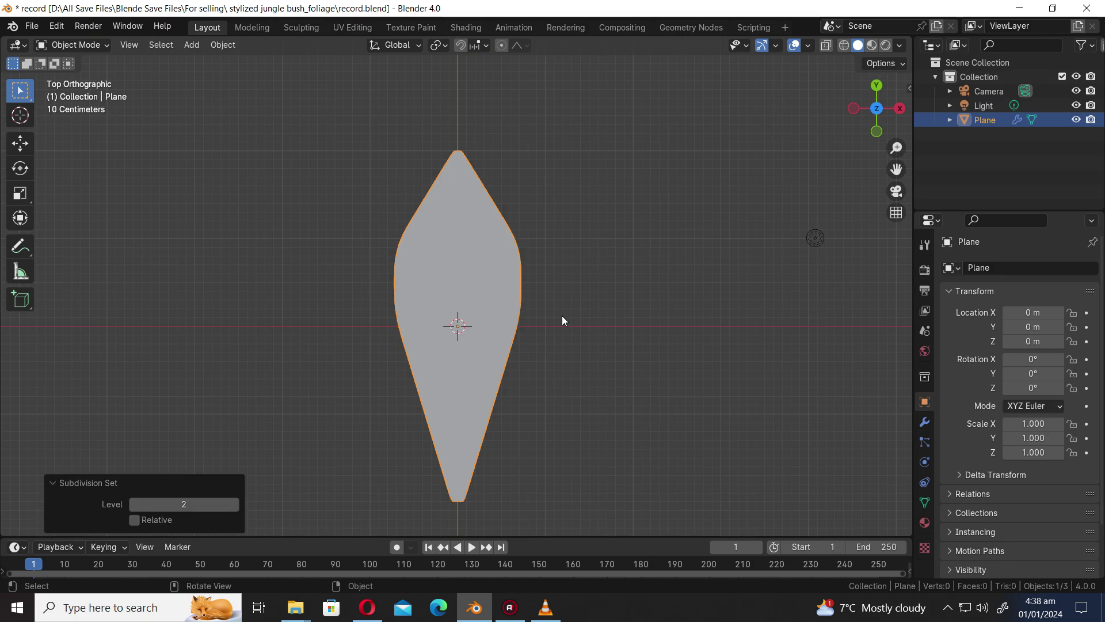
key("Tab")
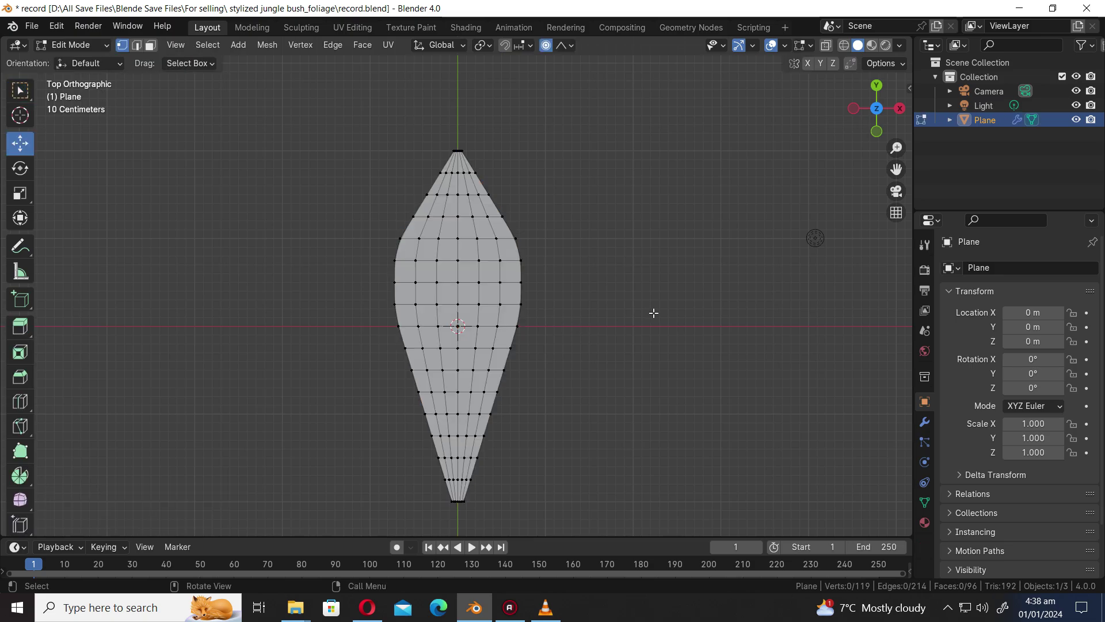
- Narrow the two edge loops bordering the leaf's widest section slightly along X with proportional editing
scroll(568, 328, "up", 1)
left_click(523, 309, "alt")
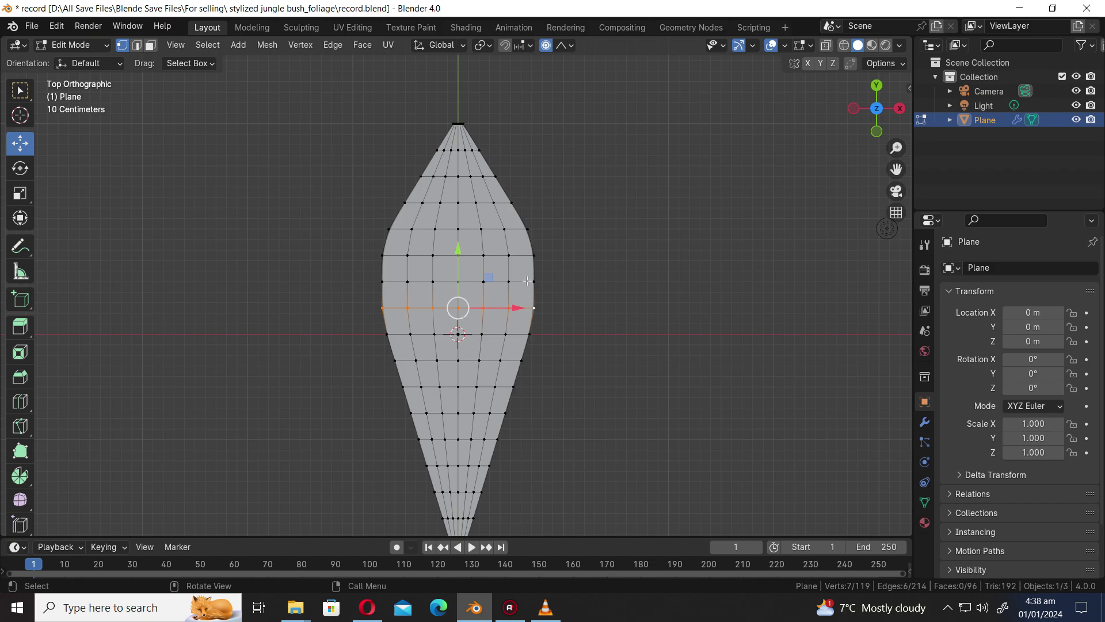
left_click(516, 230, "alt+shift")
key("s")
key("x")
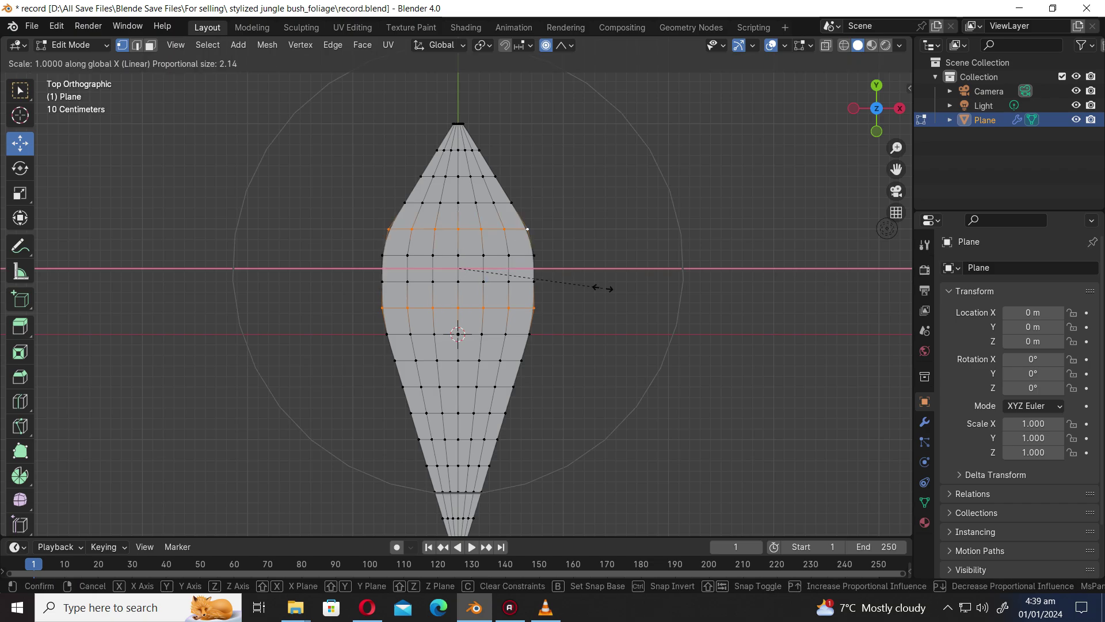
scroll(603, 288, "up", 2)
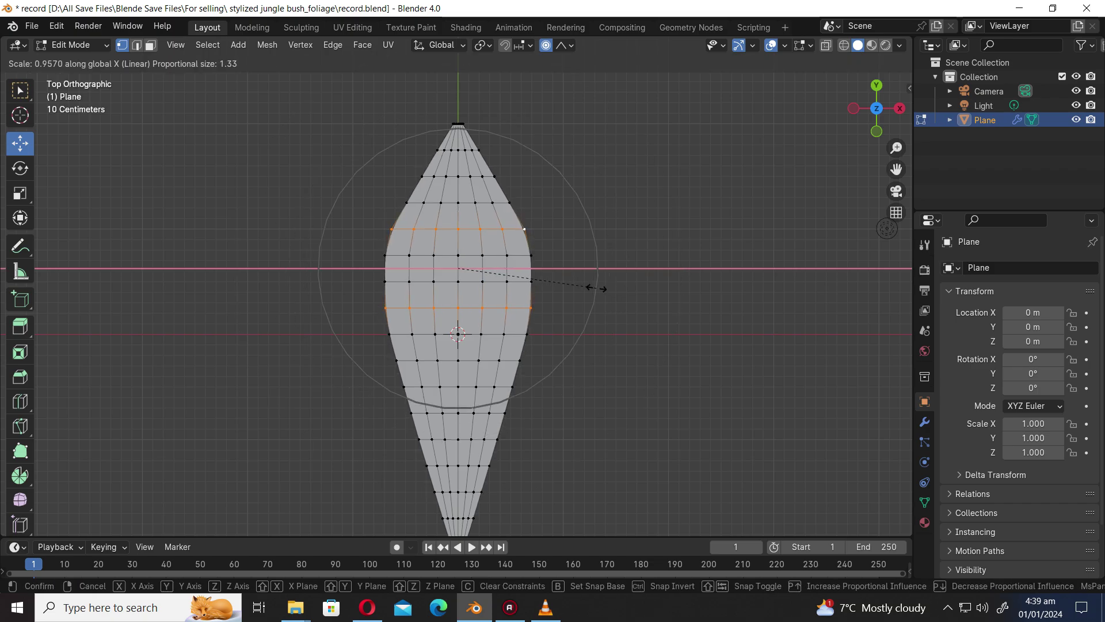
left_click(593, 287)
- Widen the two inner edge loops of the leaf's widest section slightly along X with proportional editing
left_click(528, 256, "alt")
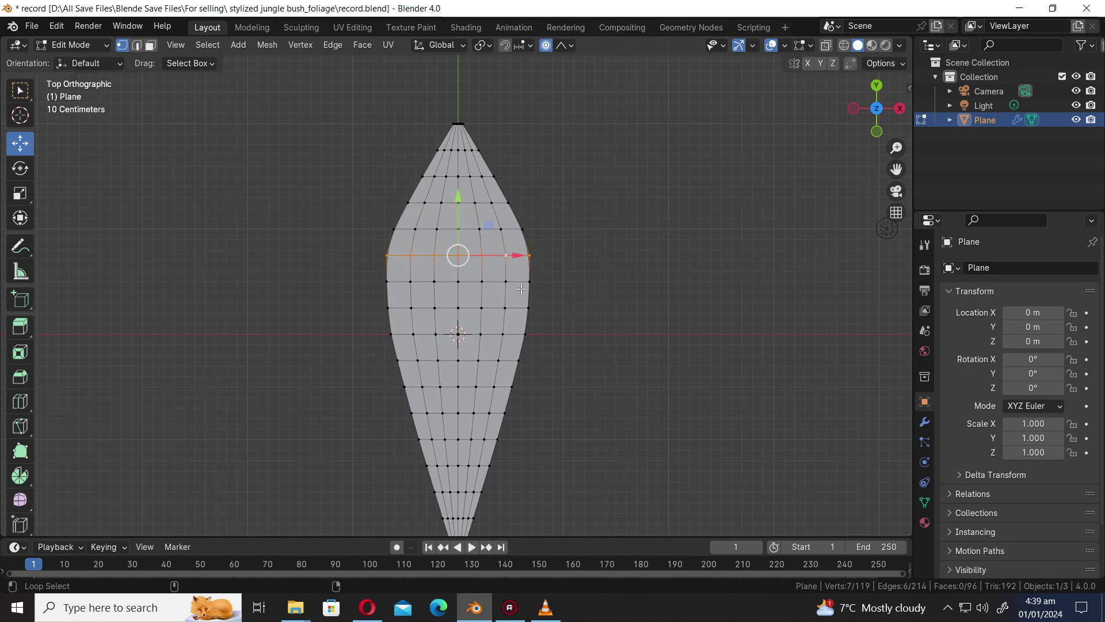
left_click(525, 283, "alt+shift")
key("s")
key("x")
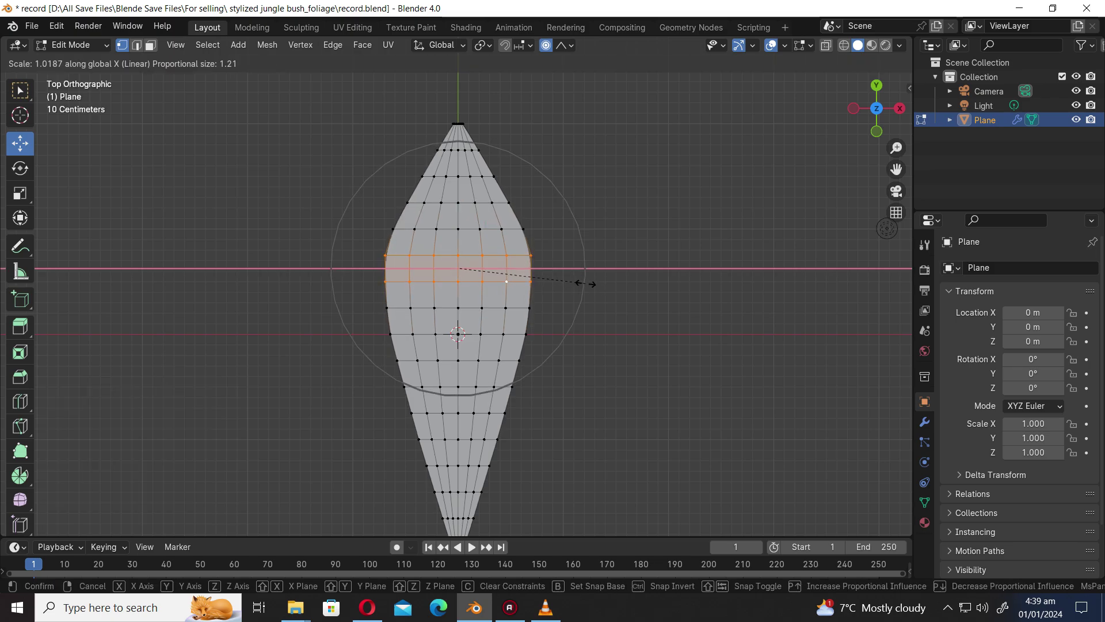
scroll(585, 285, "up", 2)
left_click(585, 284)
- Widen the second edge loop below the leaf's tip along X to about 1.05 with a proportional size of 1.00
scroll(589, 313, "up", 4)
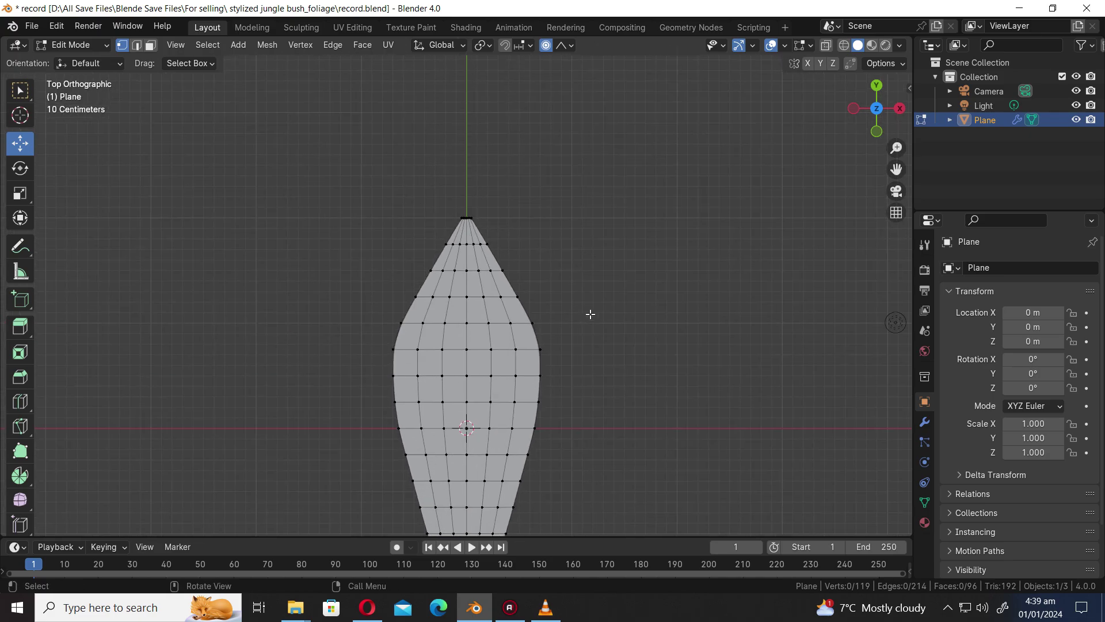
left_click(486, 260, "alt")
key("s")
key("x")
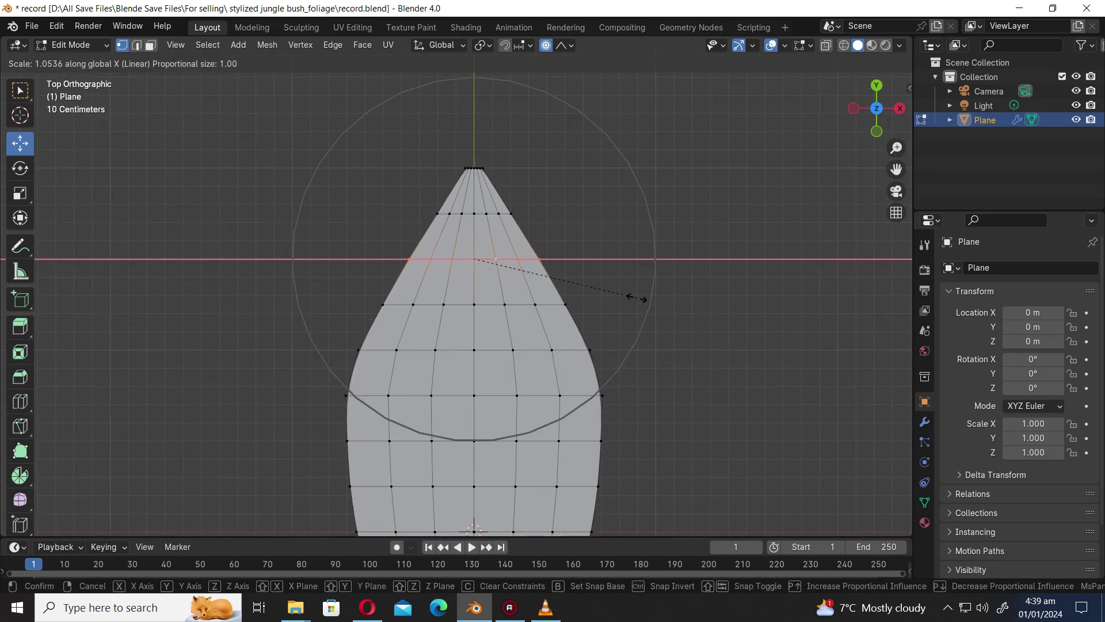
left_click(638, 302)
- Widen an edge loop in the leaf's lower half along X to about 1.07 with a proportional size of 1.33
scroll(637, 302, "down", 4)
left_click(489, 345, "alt")
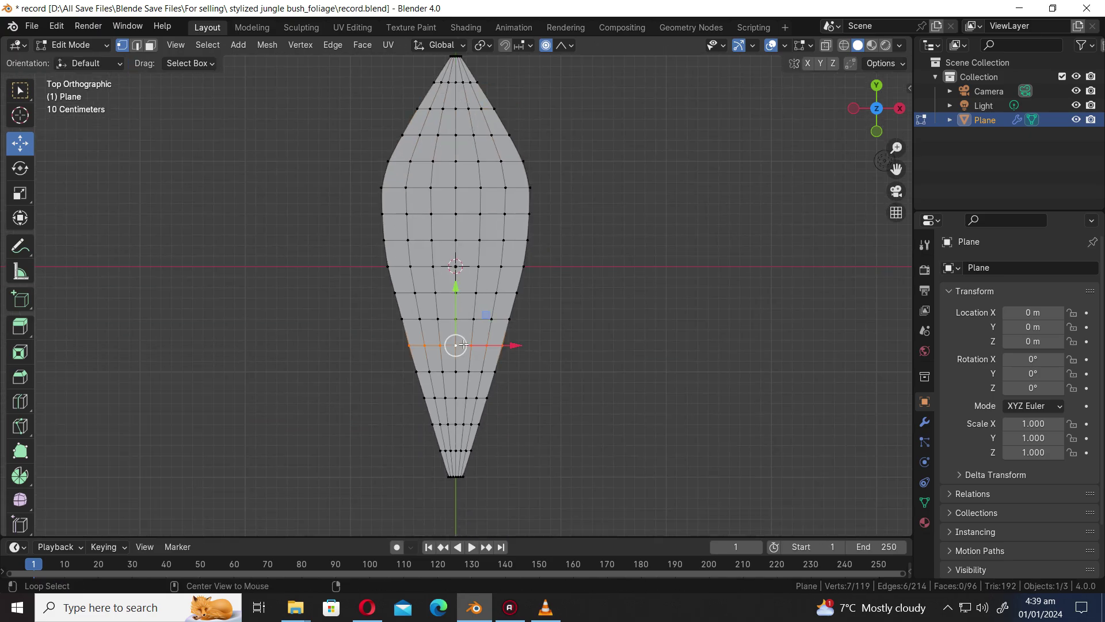
key("s")
key("x")
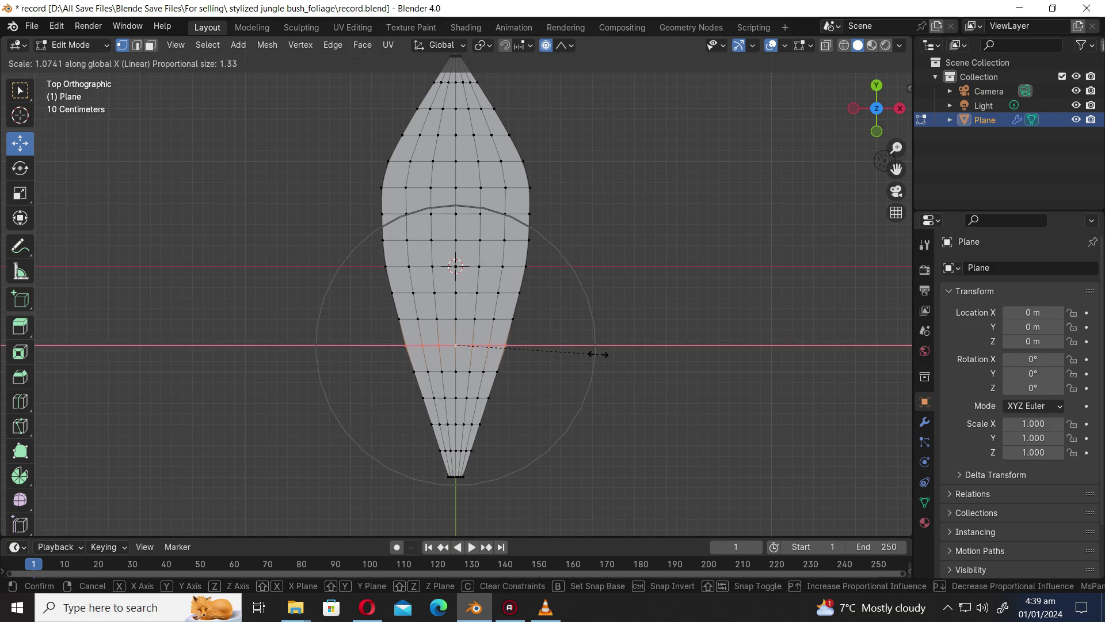
left_click(644, 301)
- Widen the edge loop at the leaf's broadest part along X to about 1.03 with proportional size 0.83, and deselect it
left_click(556, 222, "alt")
key("s")
key("x")
scroll(581, 232, "up", 6)
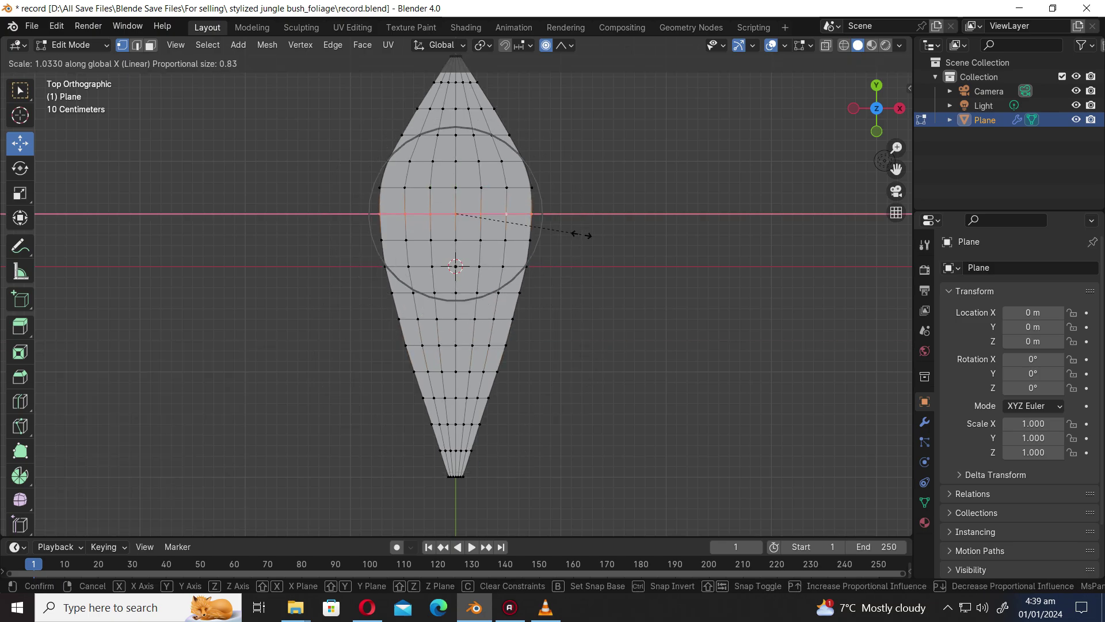
left_click(588, 241)
left_click(640, 253)
- Add a centred loop cut across the leaf between the two edge loops just above its broad shoulder
middle_click_drag(644, 254, 646, 306, "shift")
middle_click_drag(551, 238, 551, 294, "shift")
scroll(551, 295, "up", 2)
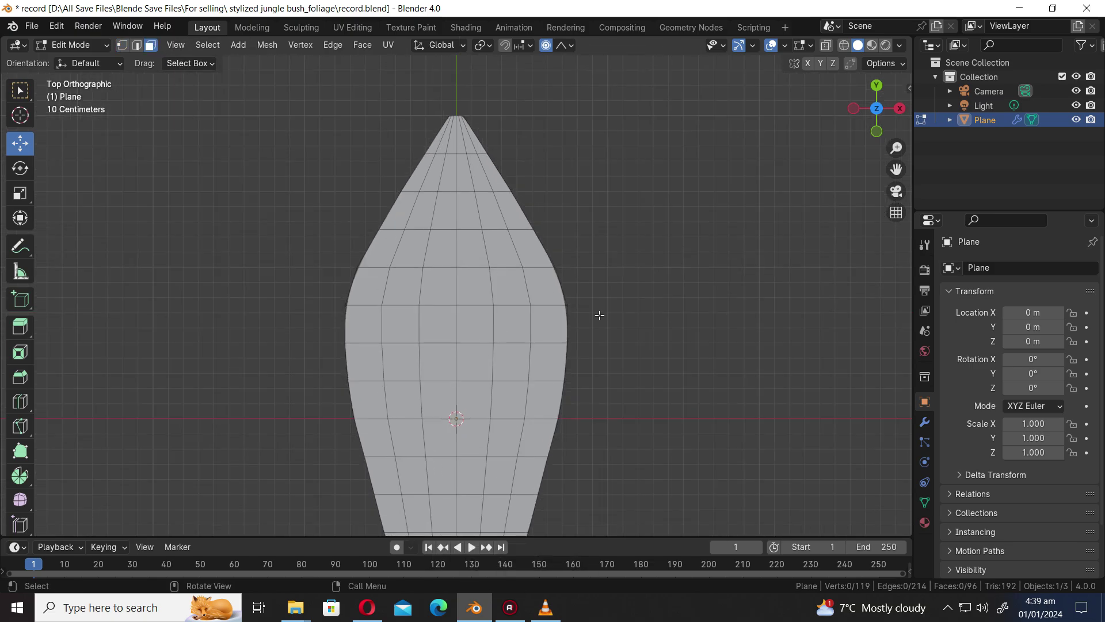
left_click(544, 291)
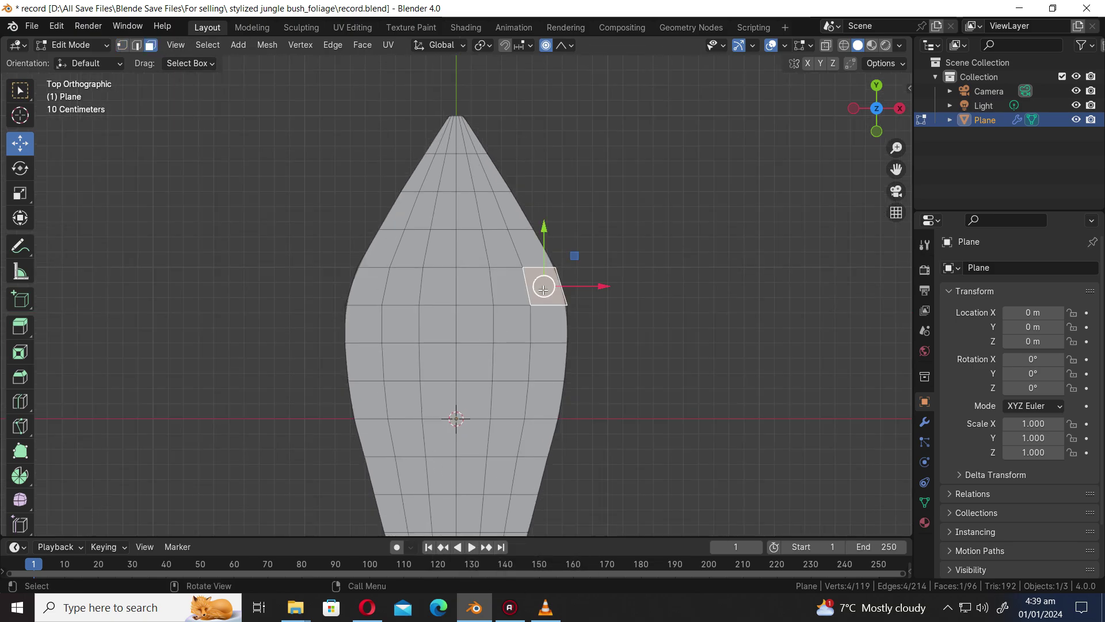
key("ctrl+r")
left_click(539, 241)
right_click(550, 286)
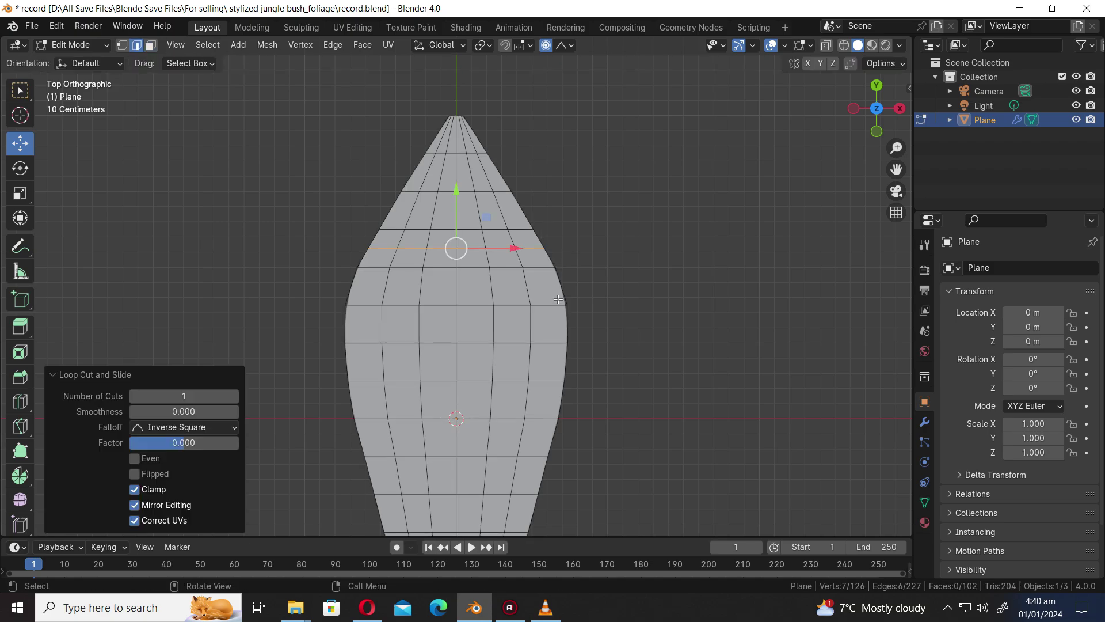
- Delete the outermost face on the leaf's right side directly below the new loop cut to open a notch
left_click(150, 44)
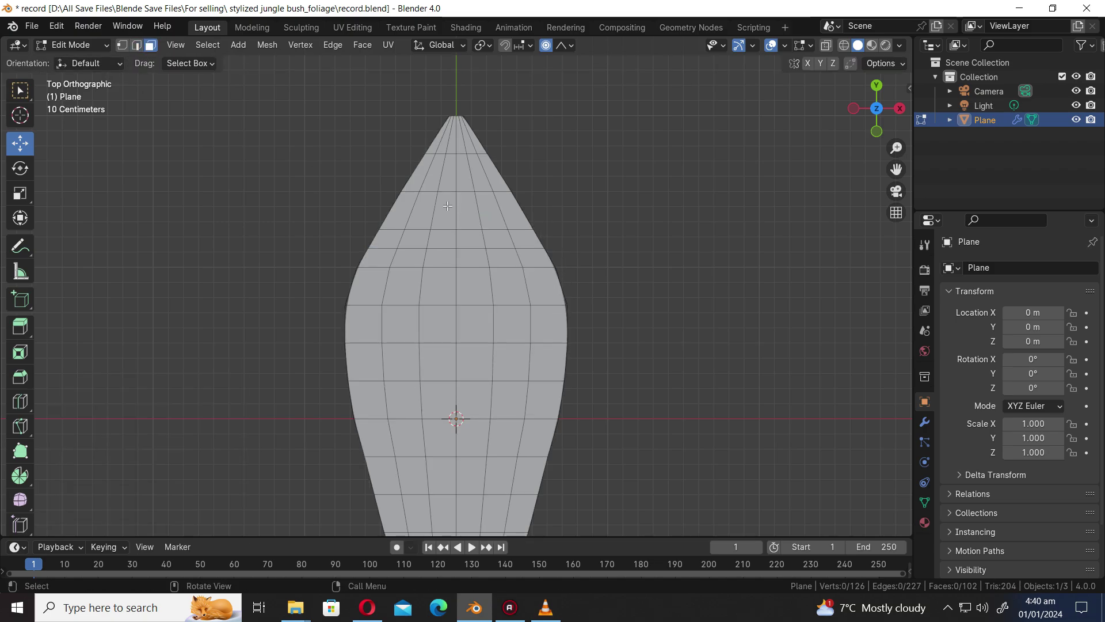
left_click(538, 263)
key("x")
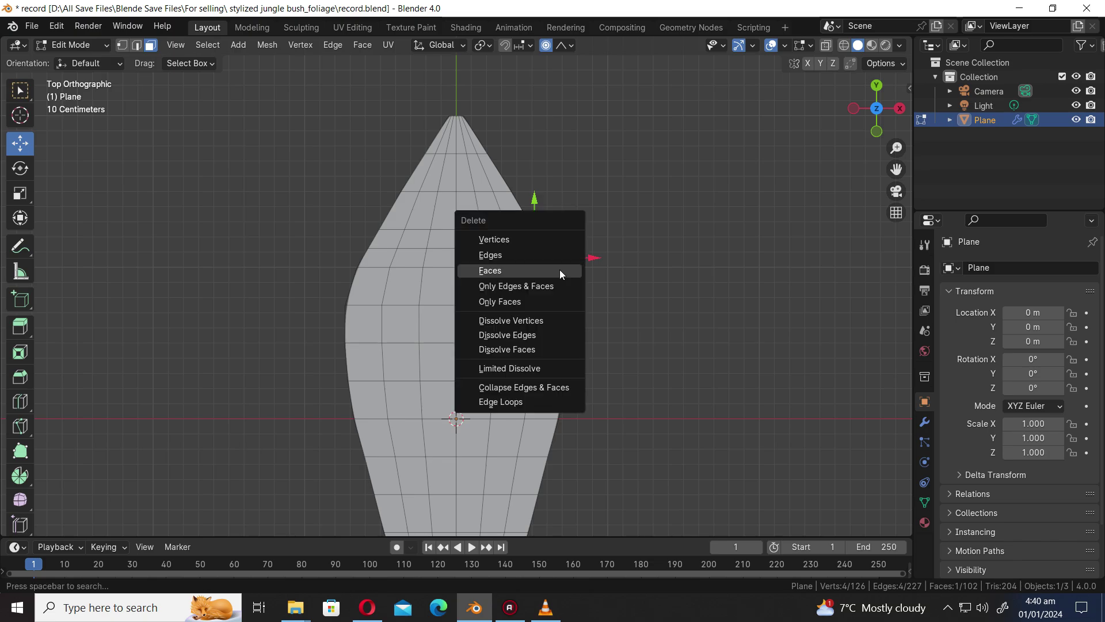
left_click(559, 269)
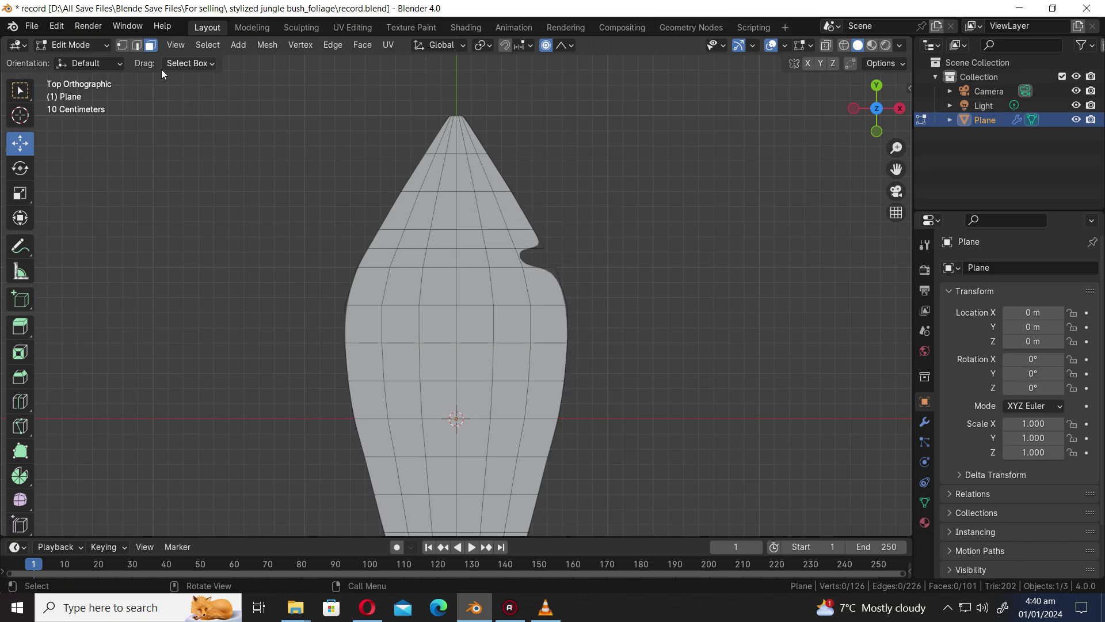
- Slide the notch's lower edge down by a factor of about 0.589 with proportional editing off
left_click(137, 46)
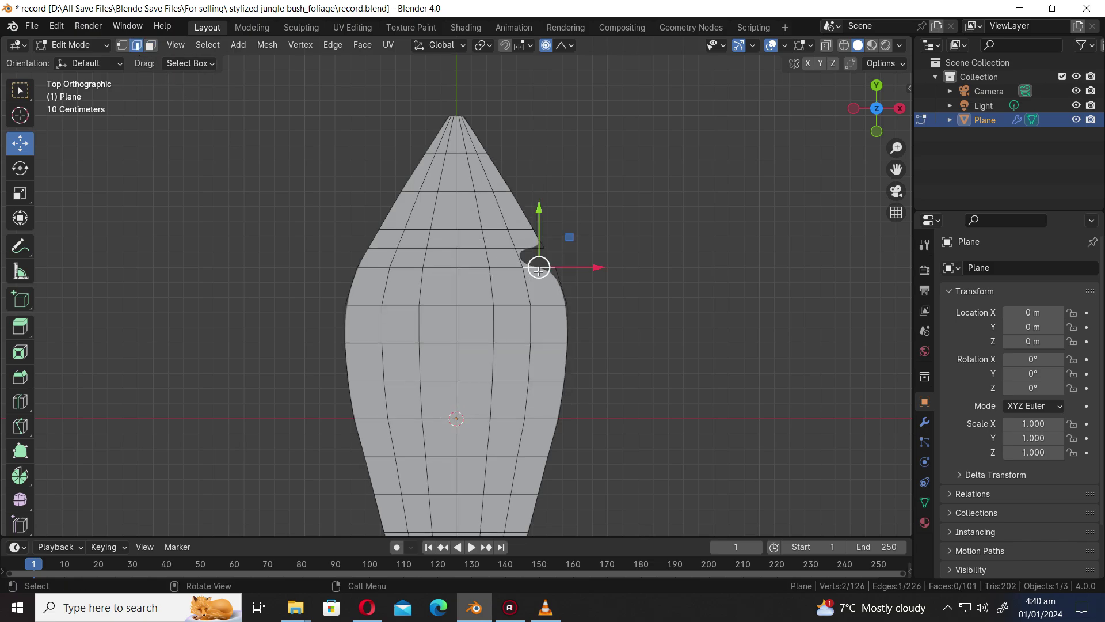
key("g")
key("g")
left_click(561, 317)
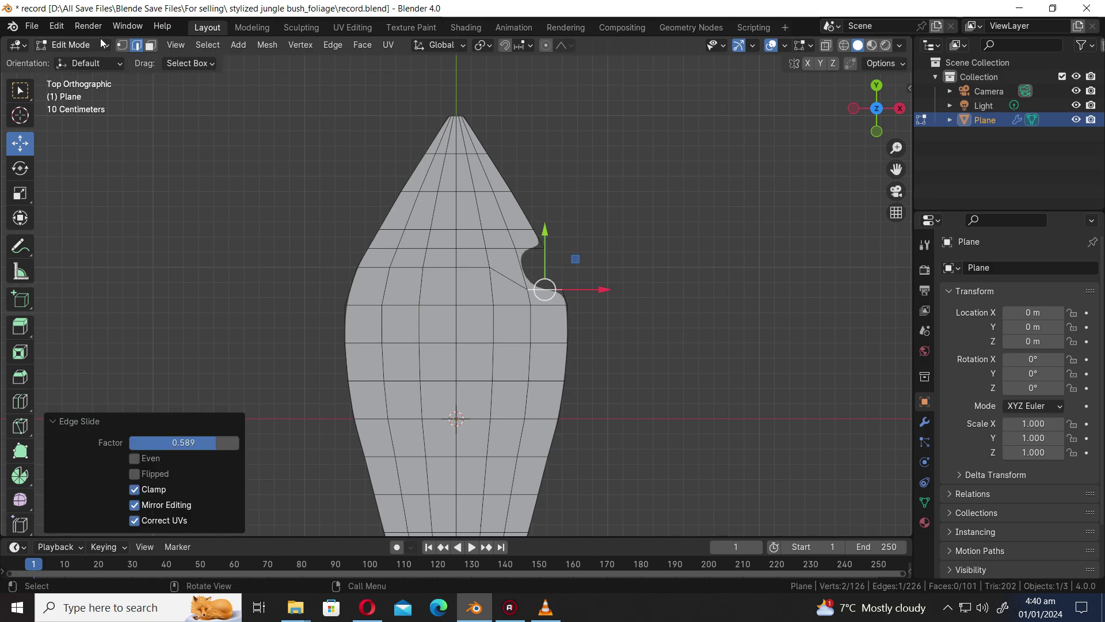
- Slide the vertex one column inward of the notch's lower edge down by a factor of about 0.245
left_click(122, 46)
left_click(489, 268)
key("g")
key("g")
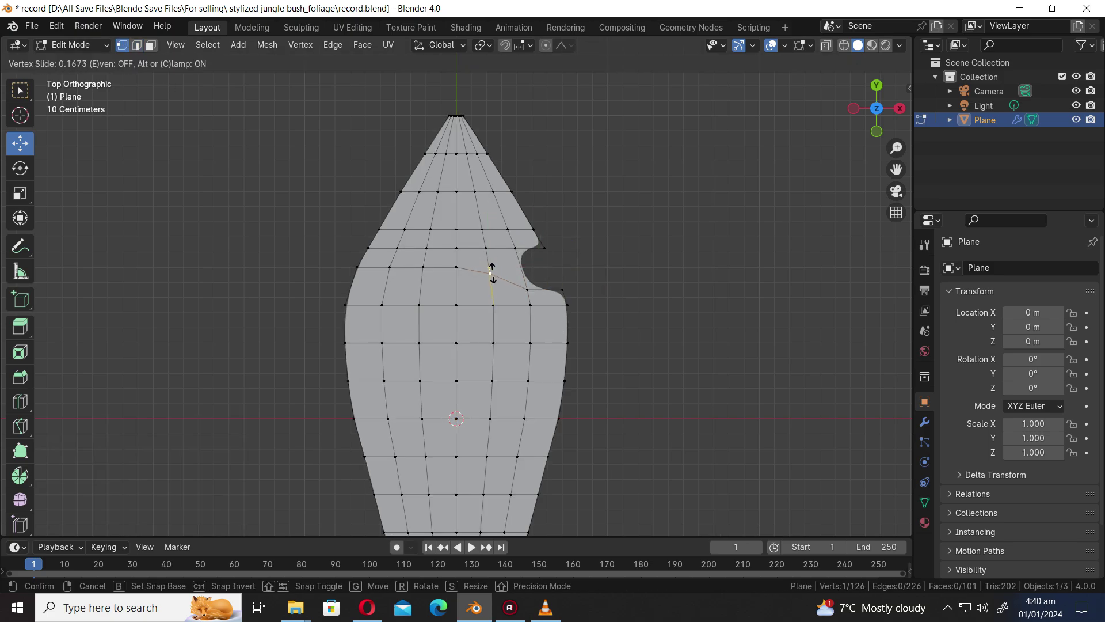
left_click(493, 275)
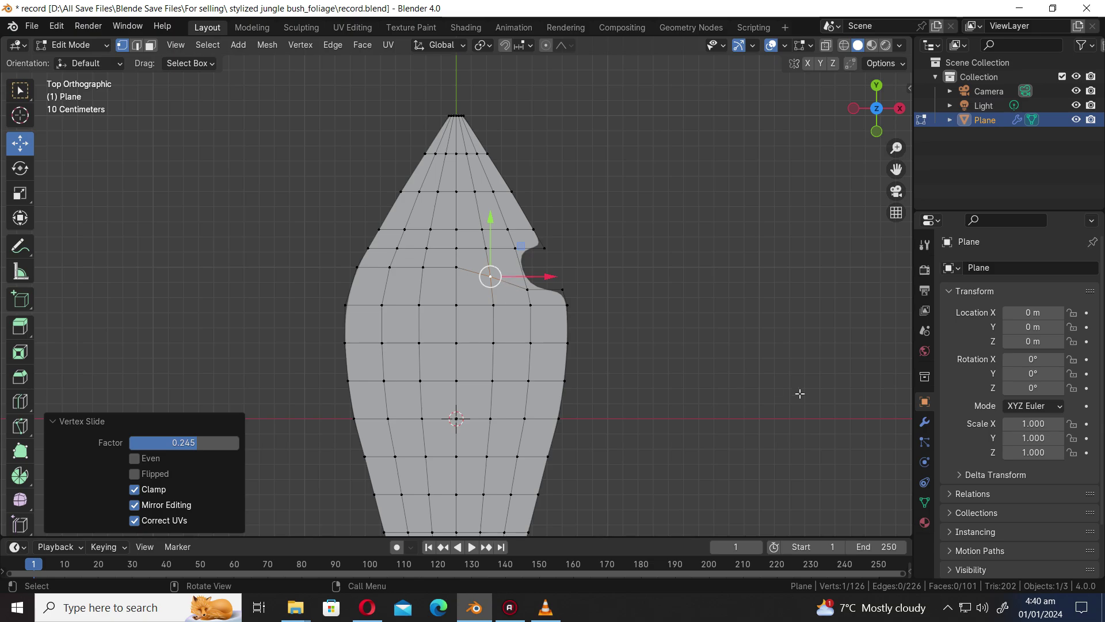
- Show the leaf's modifiers and collapse the Subdivision modifier's settings
left_click(924, 423)
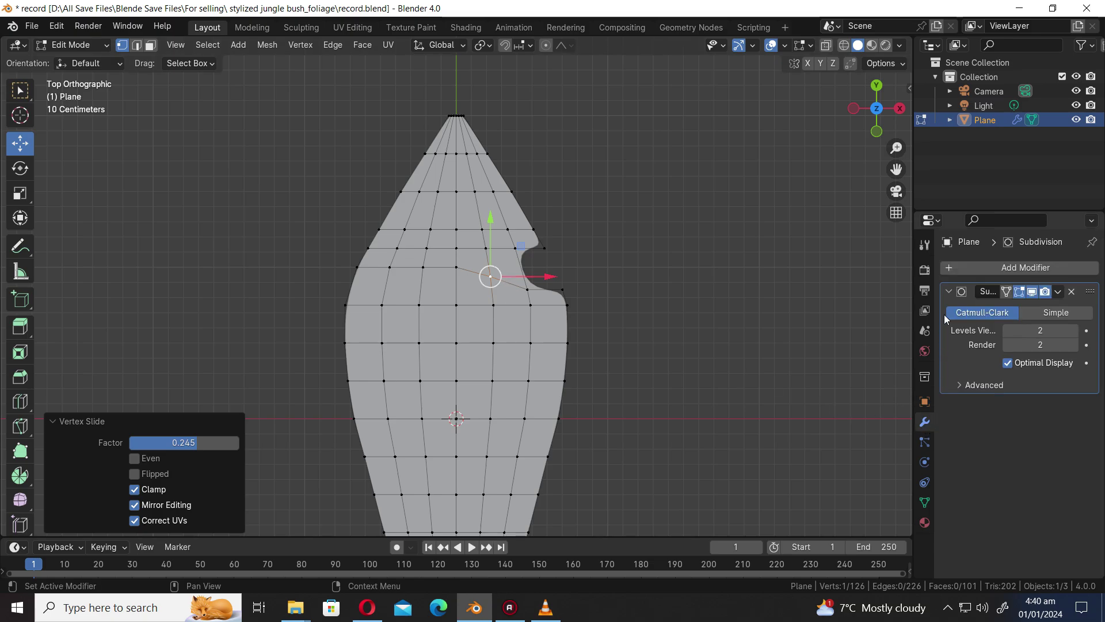
left_click(948, 291)
key("ctrl+z")
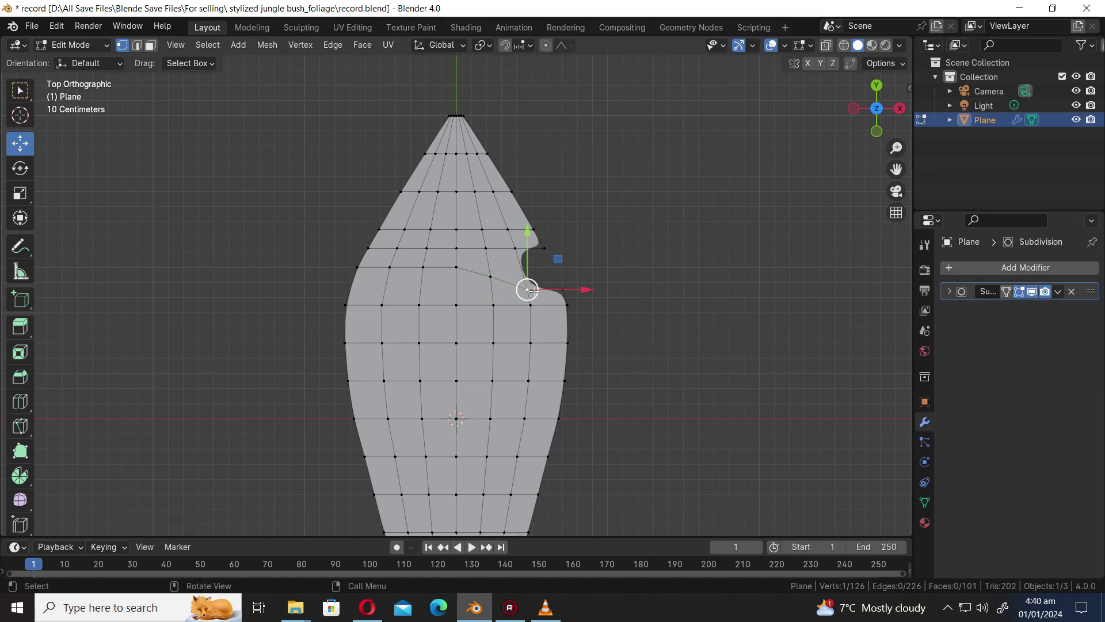
- Slide the notch's two inner corner vertices slightly toward each other and save the file
key("g")
key("g")
left_click(518, 253)
key("g")
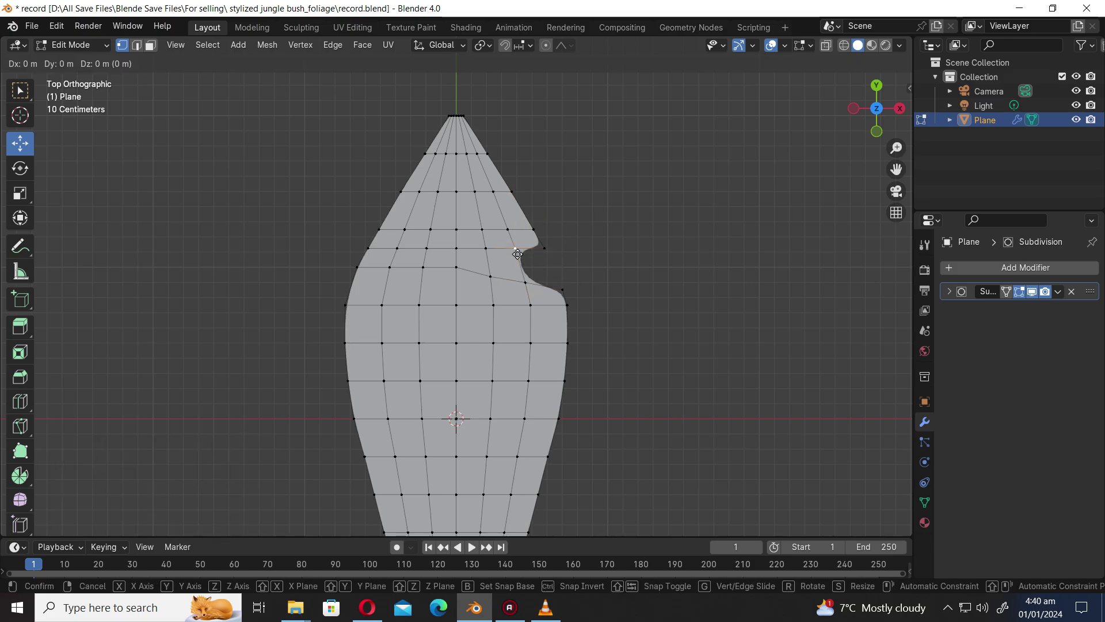
key("g")
left_click(519, 260)
left_click(136, 45)
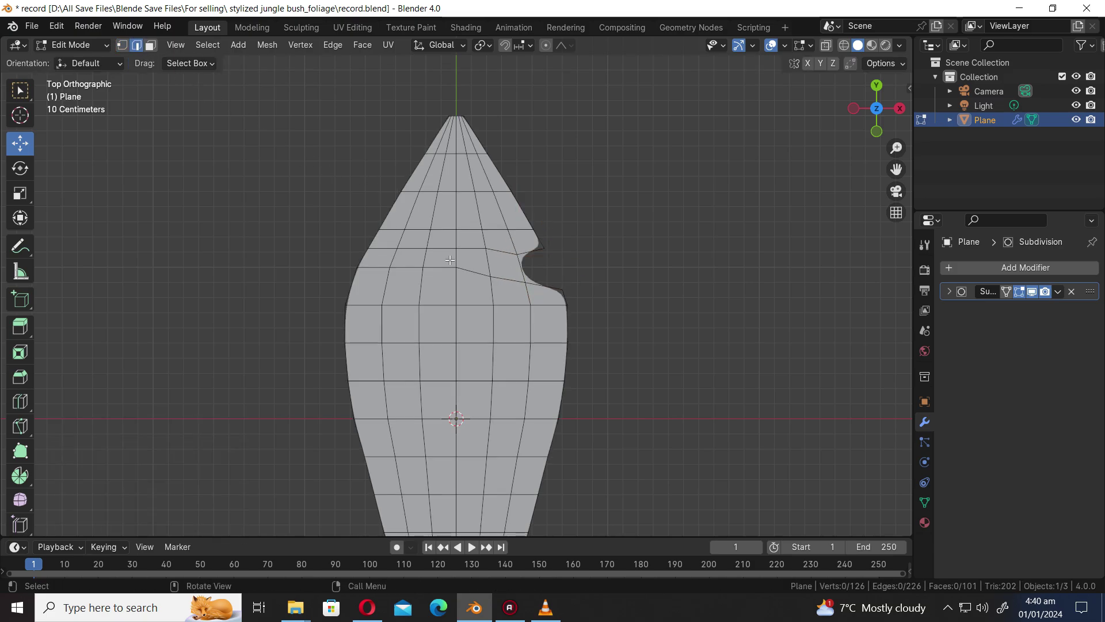
key("ctrl+s")
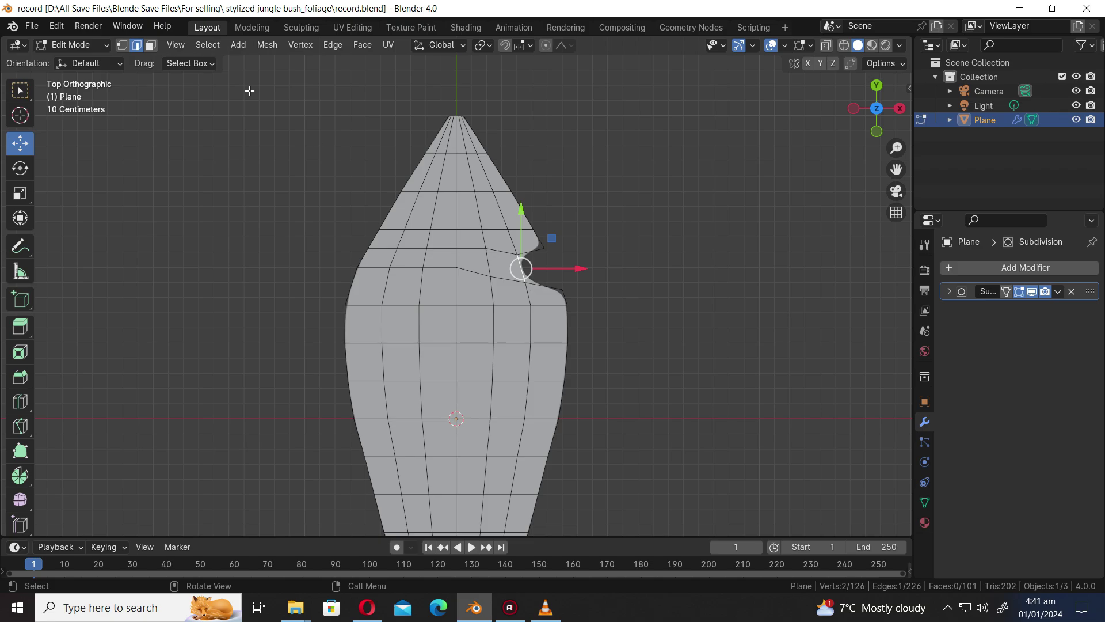
- Slide the outermost edge of the edge loop just below the right notch slightly down
left_click(123, 46)
left_click(566, 309)
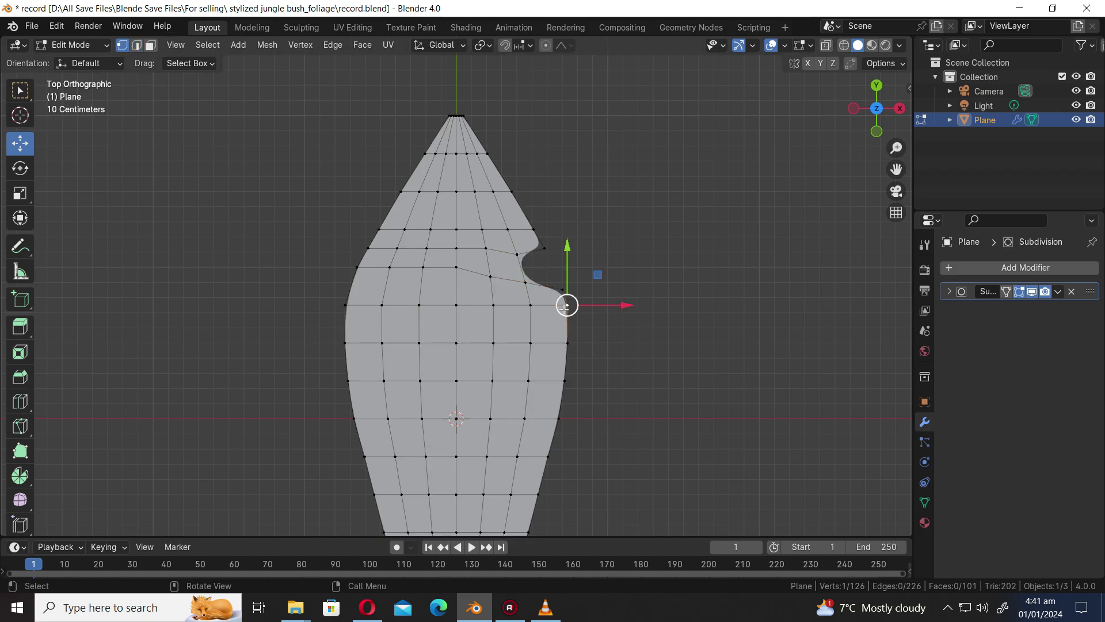
left_click(521, 311, "shift")
key("g")
key("g")
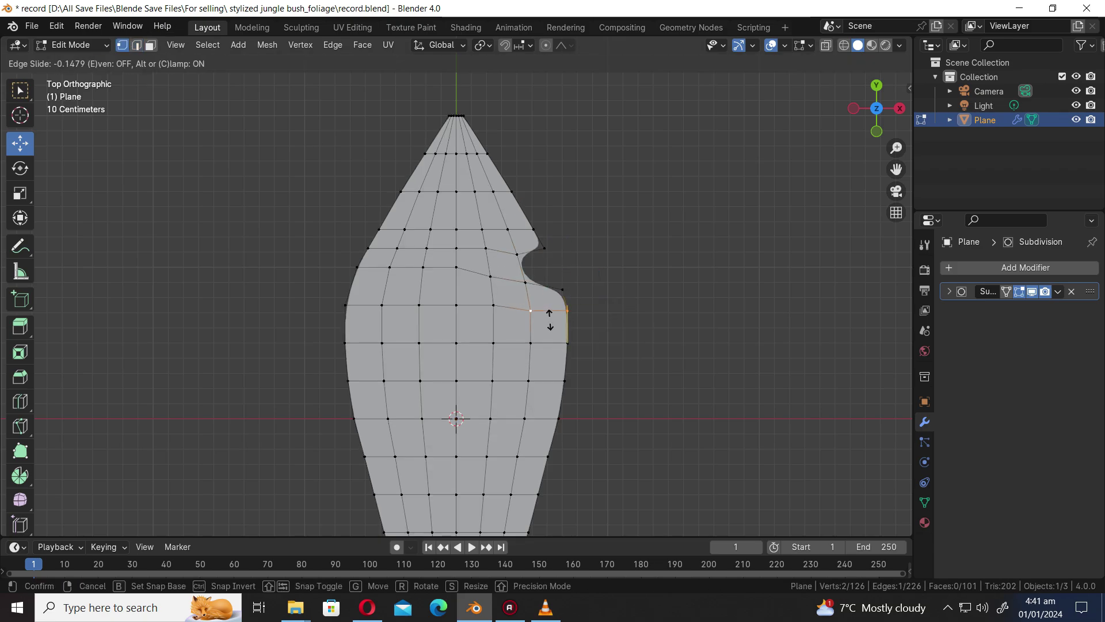
left_click(499, 314)
- Slide the vertex beside that lowered edge down, and the one above it by a factor of about 0.086
left_click(495, 309)
key("g")
key("g")
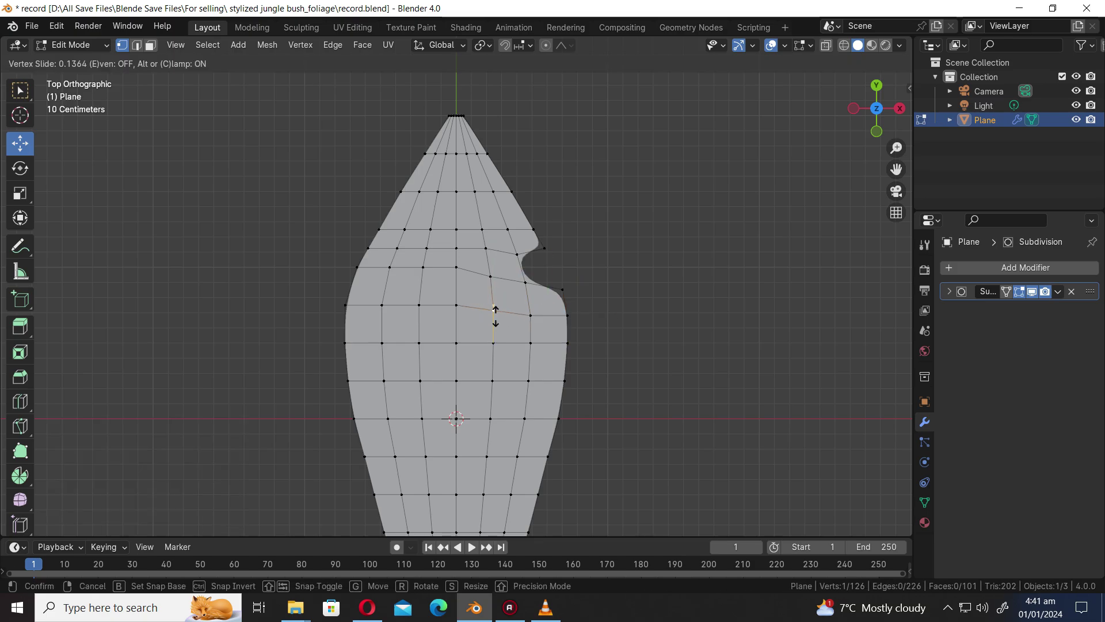
left_click(496, 316)
left_click(485, 279)
key("g")
key("g")
left_click(501, 291)
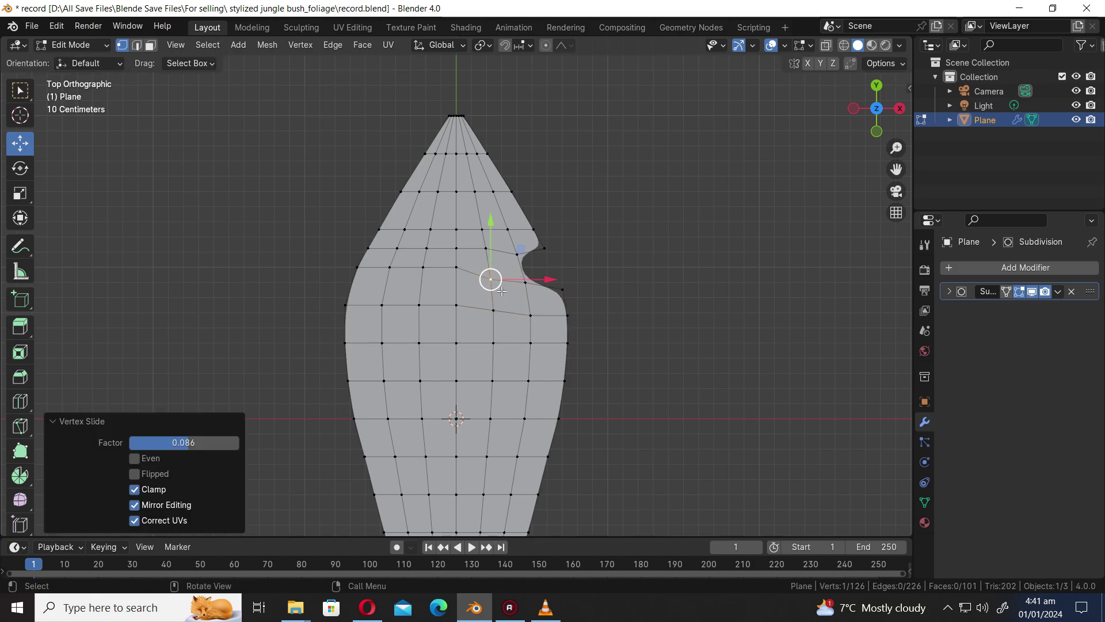
- Move the right notch's lower inner corner inward and down, and its lower outer corner about 0.065 m down
key("g")
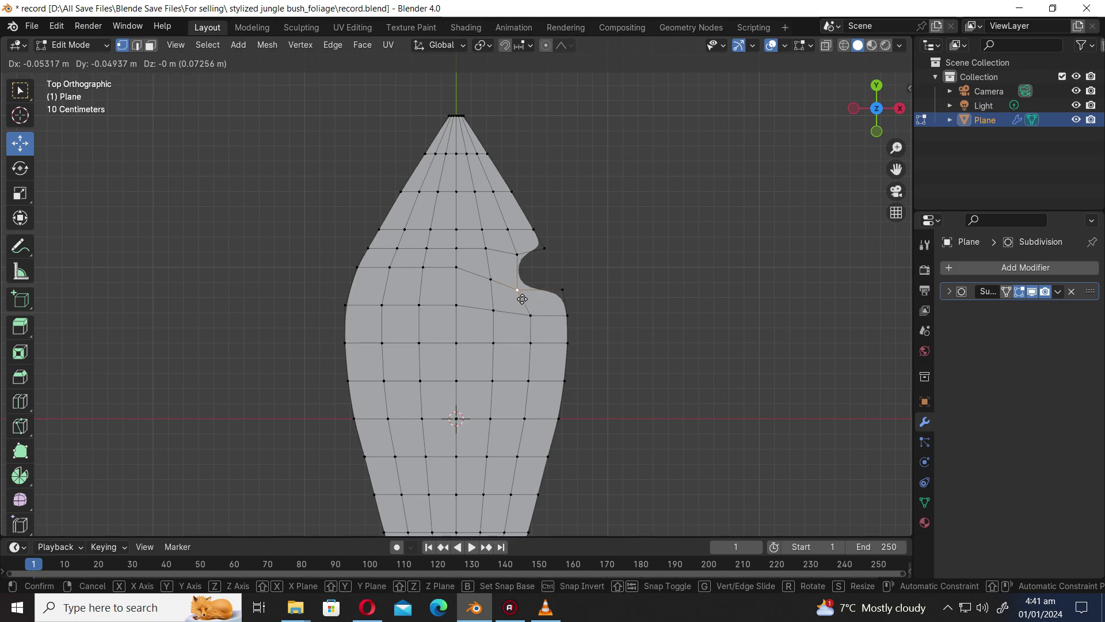
left_click(560, 295)
left_click(559, 294)
key("g")
left_click(563, 299)
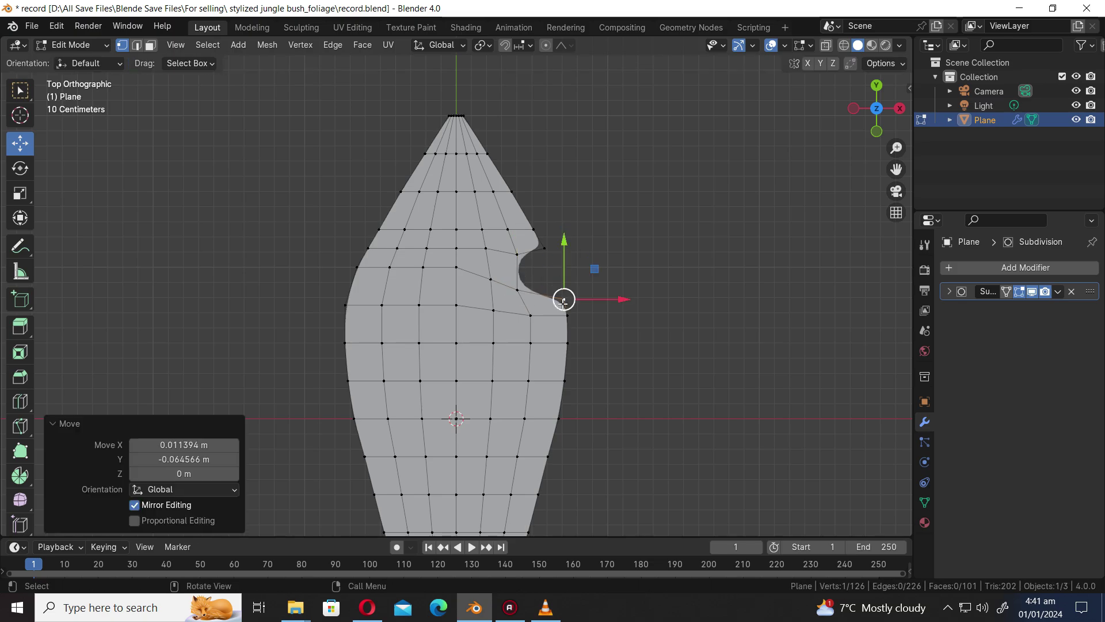
- Move the right notch's upper inner corner about 0.068 m inward and its upper outer corner about 0.053 m up
left_click(517, 254)
key("g")
left_click(511, 260)
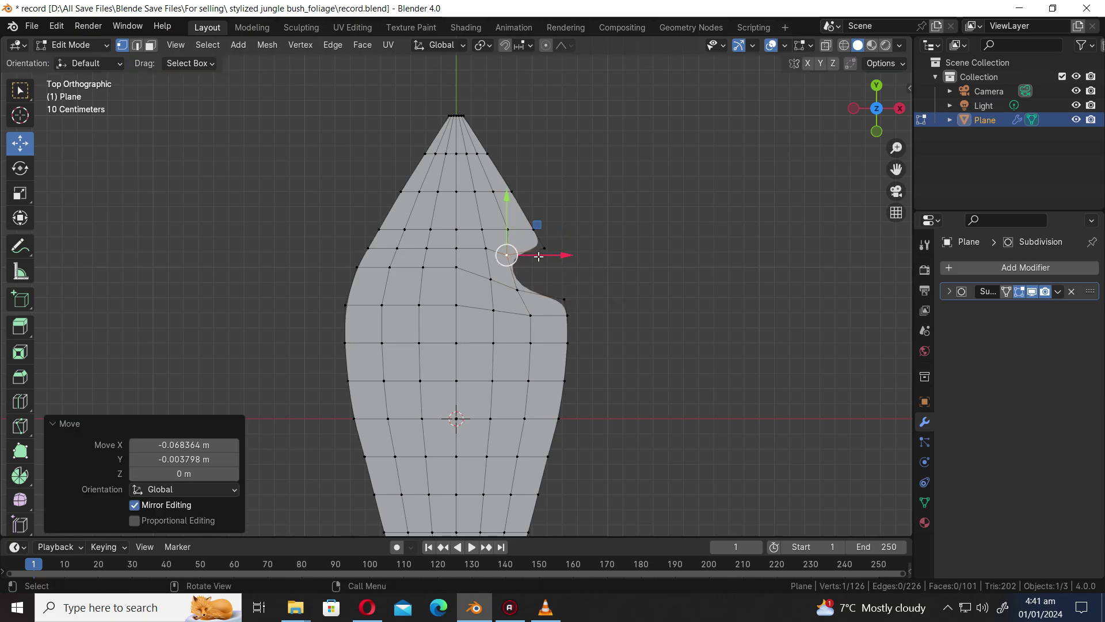
left_click(543, 249)
key("g")
left_click(537, 242)
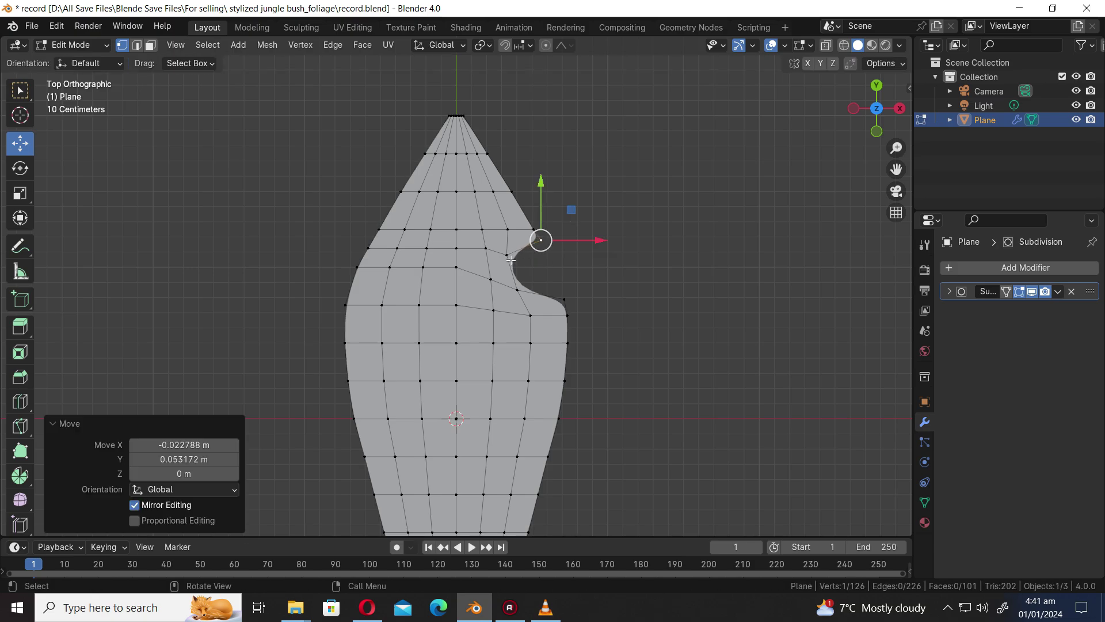
- Raise the right notch's upper inner corner slightly and nudge the vertex beside it toward the midline
left_click(510, 260)
key("g")
left_click(510, 251)
left_click(486, 251)
key("g")
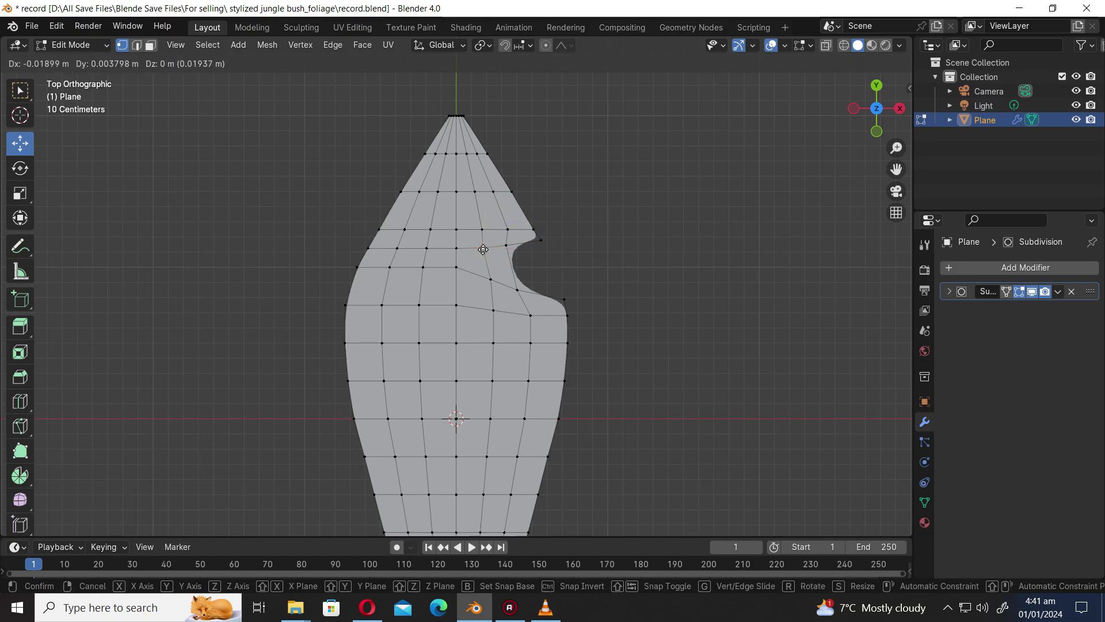
left_click(484, 249)
- Raise the vertex beside the notch's lower inner corner about 0.015 m and nudge that corner slightly up
left_click(495, 284)
key("g")
left_click(494, 282)
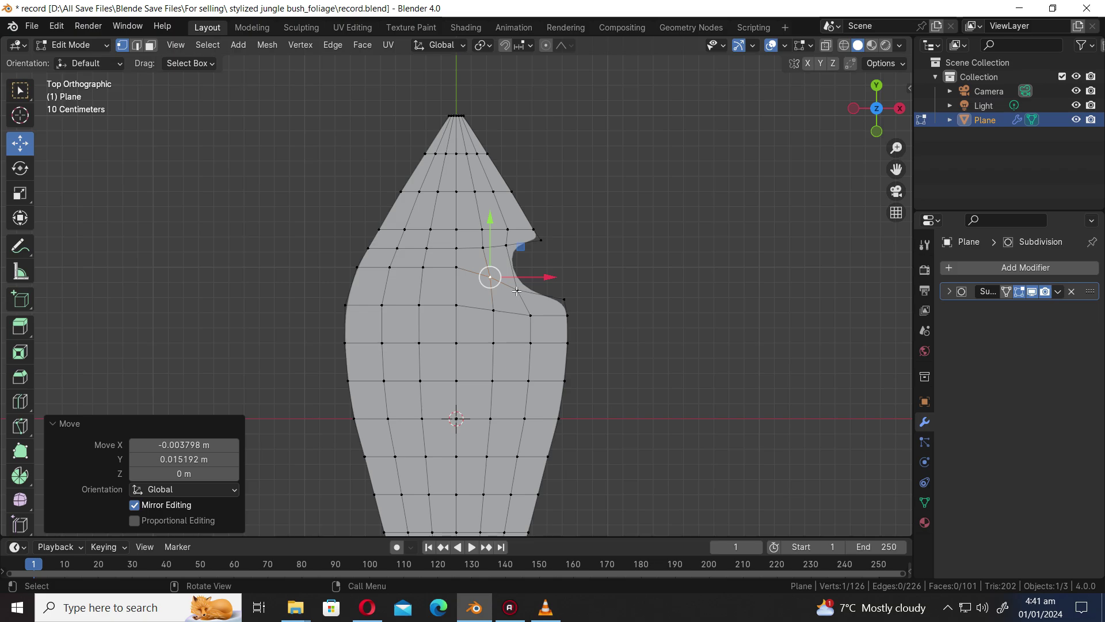
key("g")
left_click(516, 287)
- Lower the right notch's upper inner corner and shift it slightly inward to narrow the notch's inner end
left_click(506, 257)
key("g")
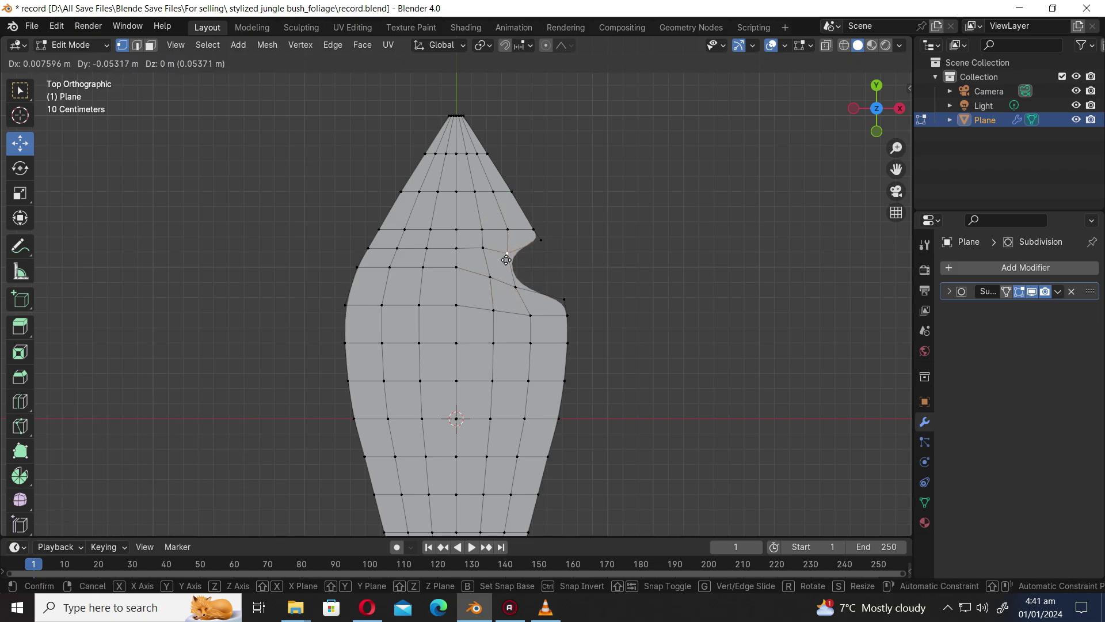
left_click(508, 253)
key("g")
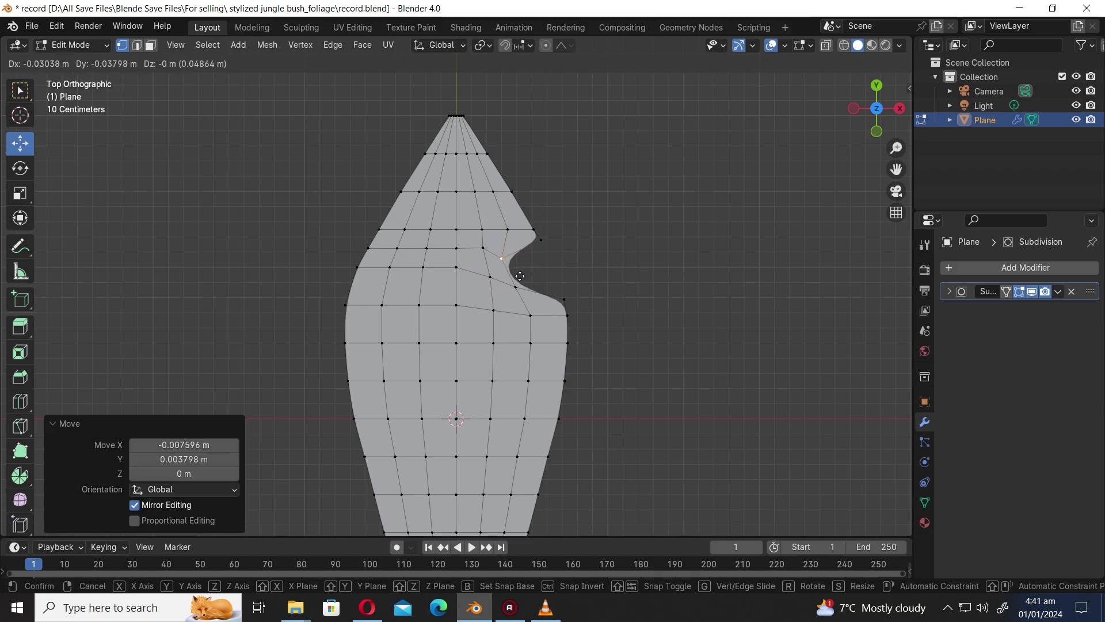
left_click(504, 255)
- Move the right notch's lower inner corner about 0.072 m inward and lower the two vertices just inward of the notch
left_click(515, 287)
key("g")
left_click(504, 283)
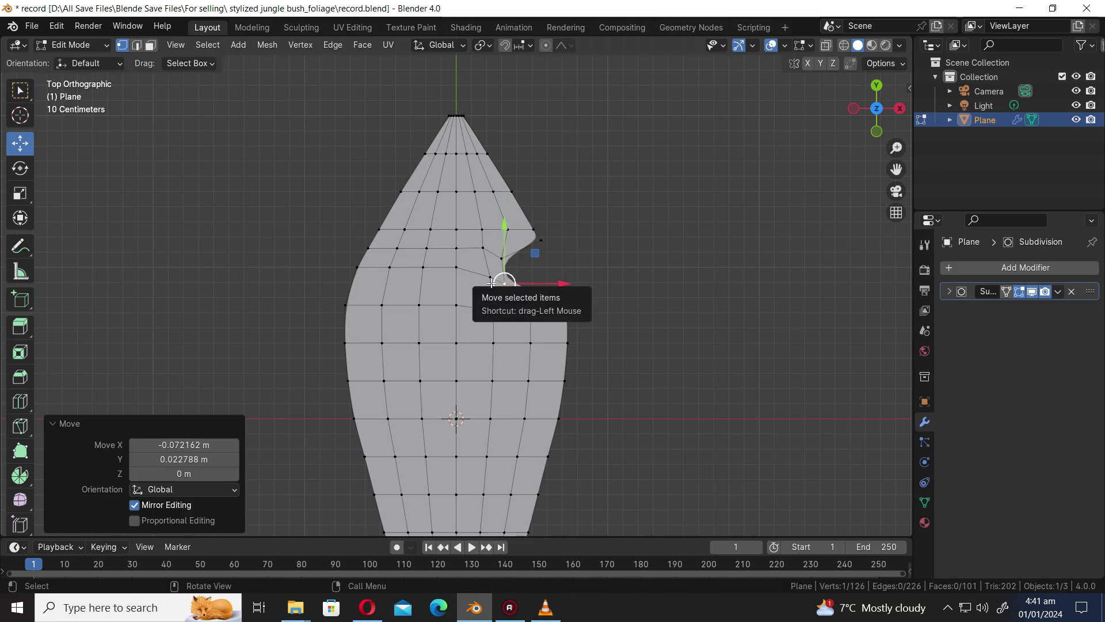
key("g")
left_click(488, 285)
left_click(482, 248)
key("g")
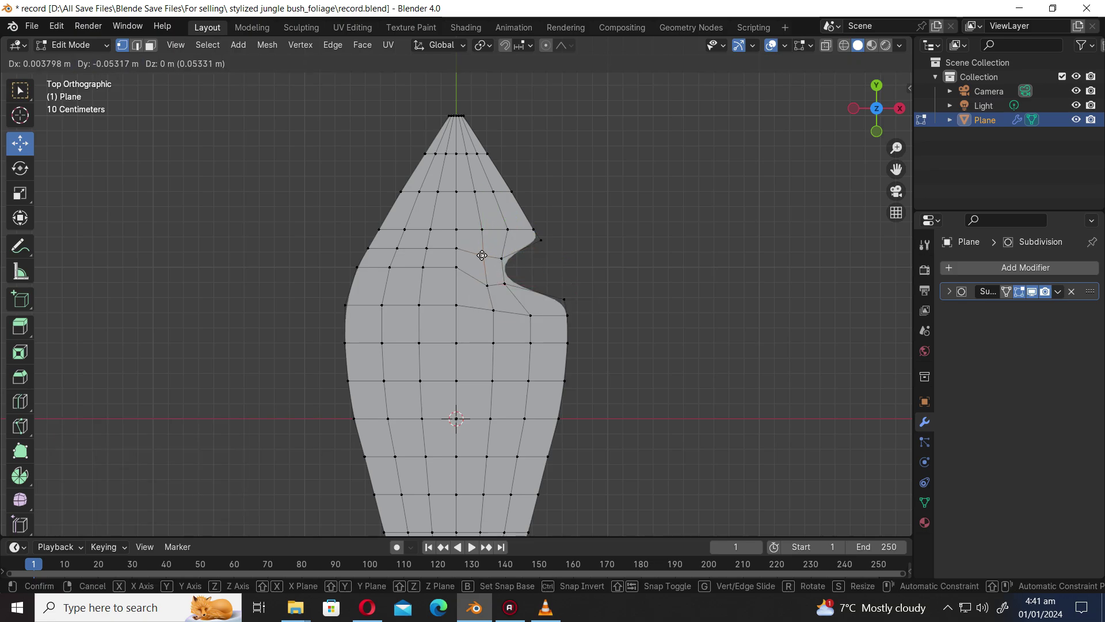
left_click(482, 259)
- Widen the right notch's inner end by raising its upper corner about 0.046 m and lowering its lower corner about 0.038 m
key("g")
left_click(498, 253)
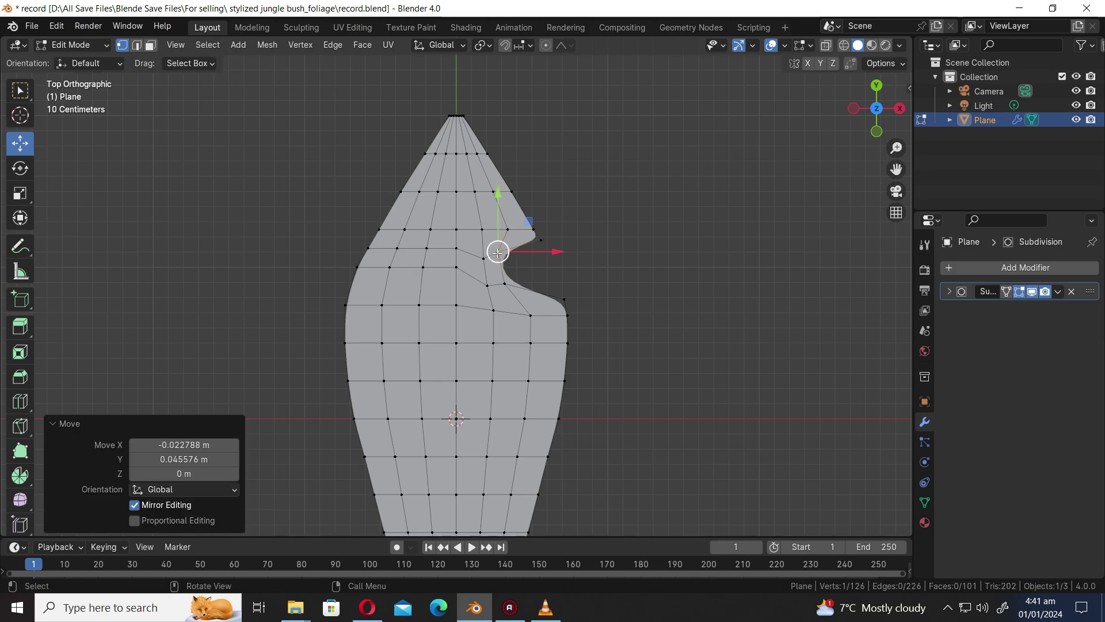
key("g")
left_click(504, 291)
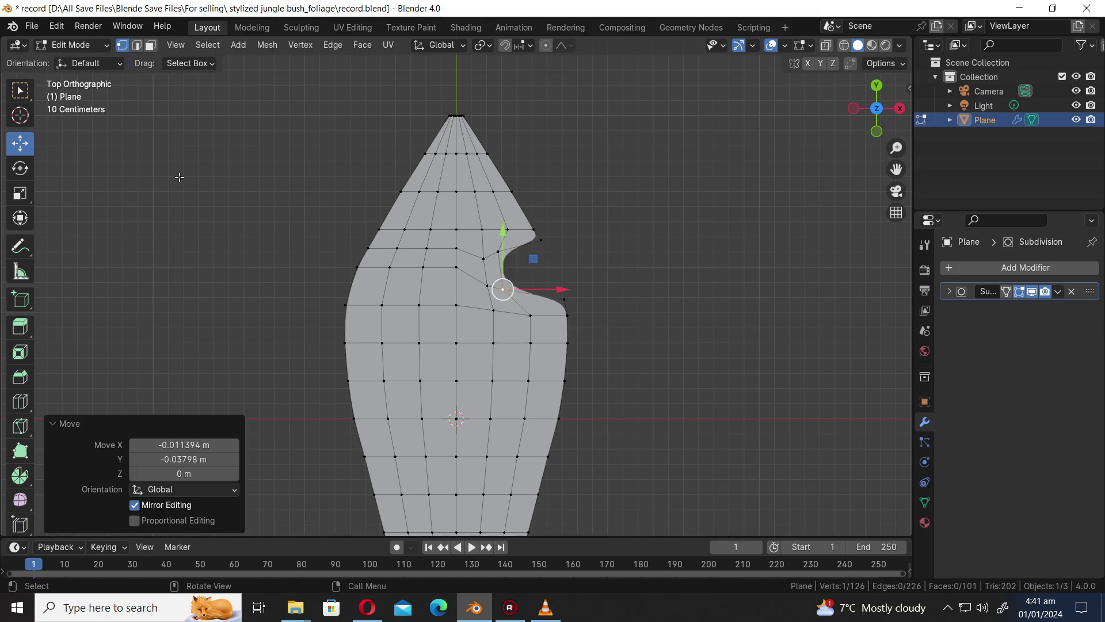
- Delete an outermost face on the leaf's left side, just below its broadest part, to open a second notch
left_click(150, 46)
left_click(369, 375)
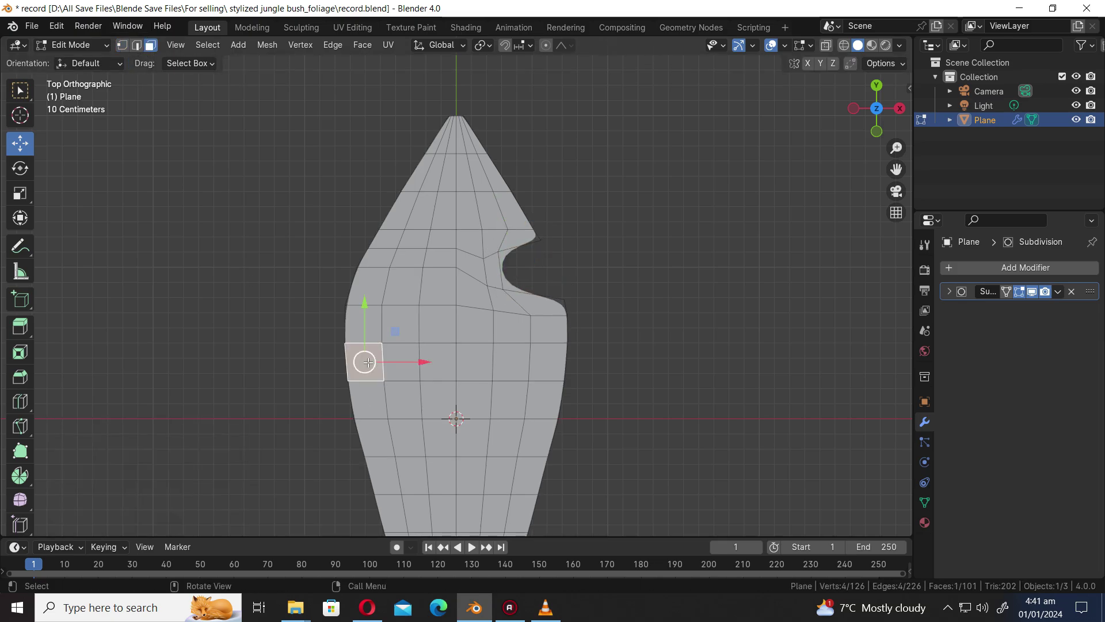
key("x")
left_click(367, 361)
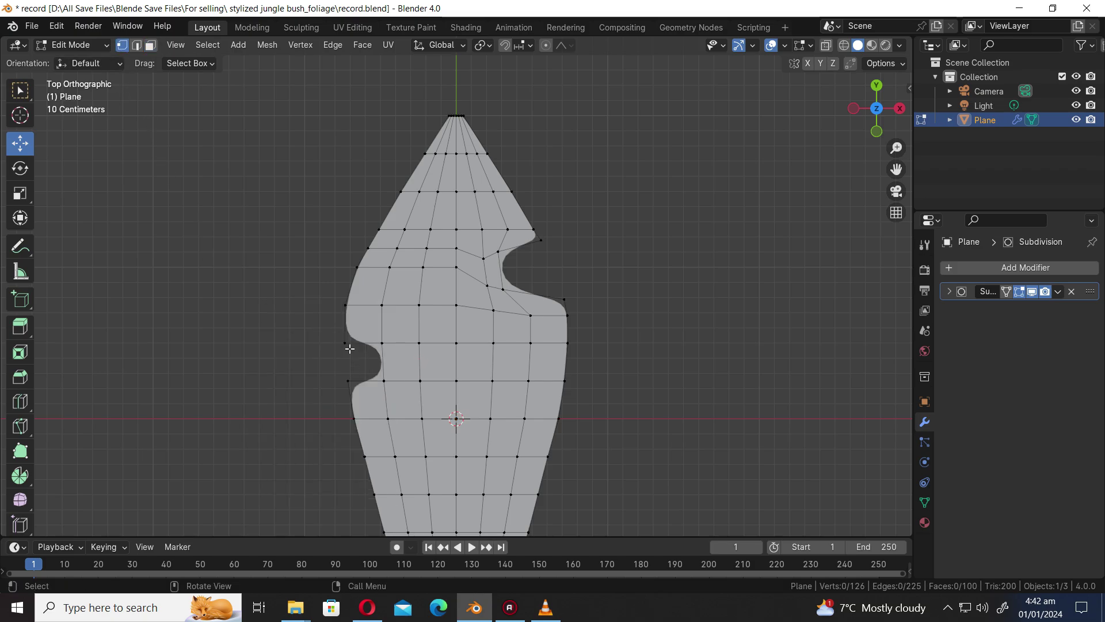
- Scale the left notch's inner edge to about 0.775 and move it about 0.084 m inward and slightly down
left_click(345, 344)
left_click(348, 381, "shift")
left_click_drag(396, 361, 395, 361)
left_click(136, 44)
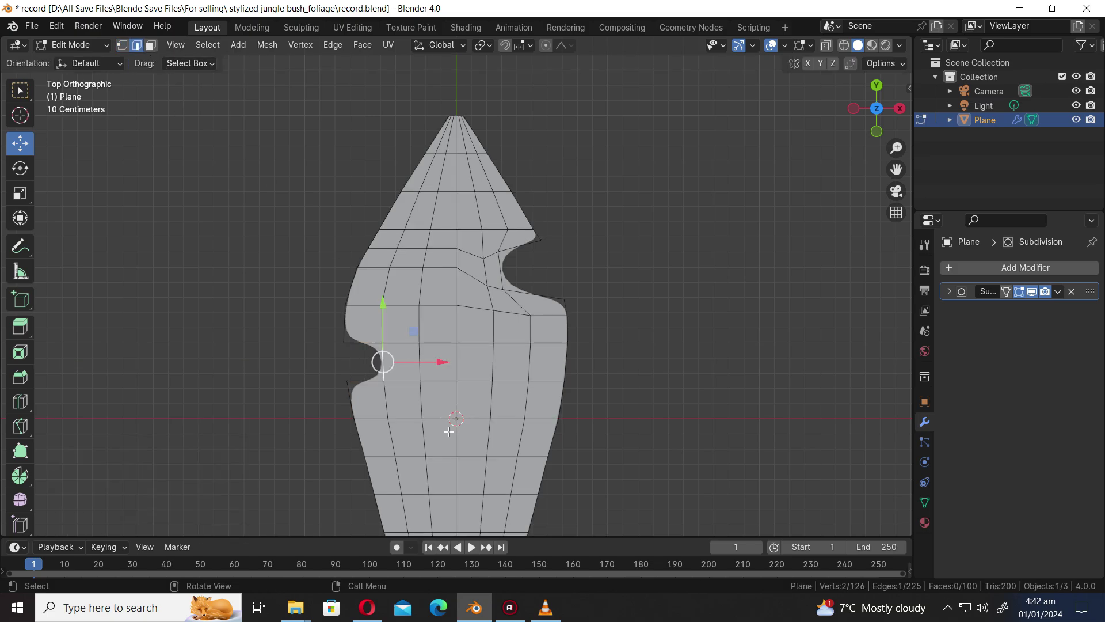
key("s")
left_click(437, 413)
key("g")
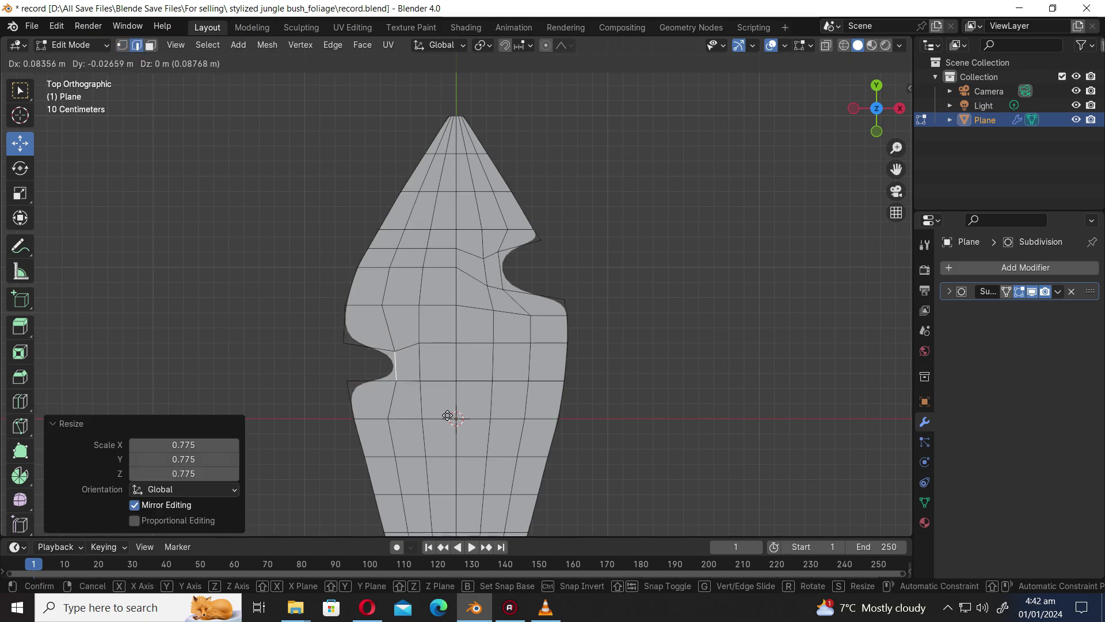
left_click(448, 416)
- Widen the left notch's mouth by lowering its lower outer corner and raising its upper outer corner
left_click(123, 47)
left_click(347, 380)
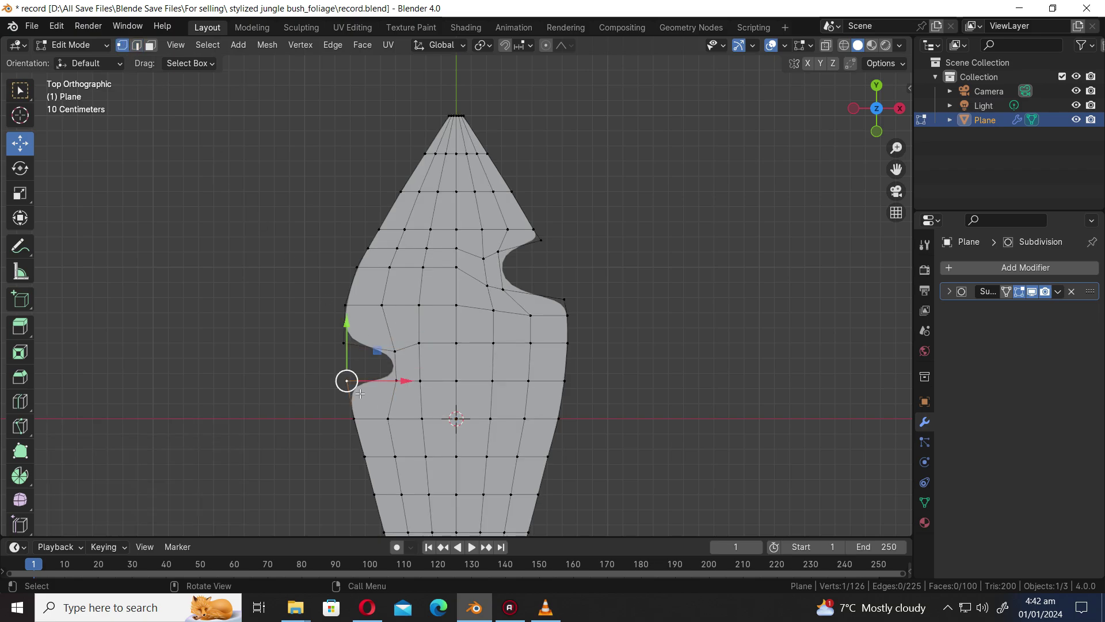
left_click_drag(347, 380, 351, 397)
left_click_drag(343, 343, 344, 330)
- Raise the left notch's inner corners, the lower one about 0.038 m, and nudge the vertex beneath them inward
left_click_drag(394, 353, 398, 374)
left_click(396, 380)
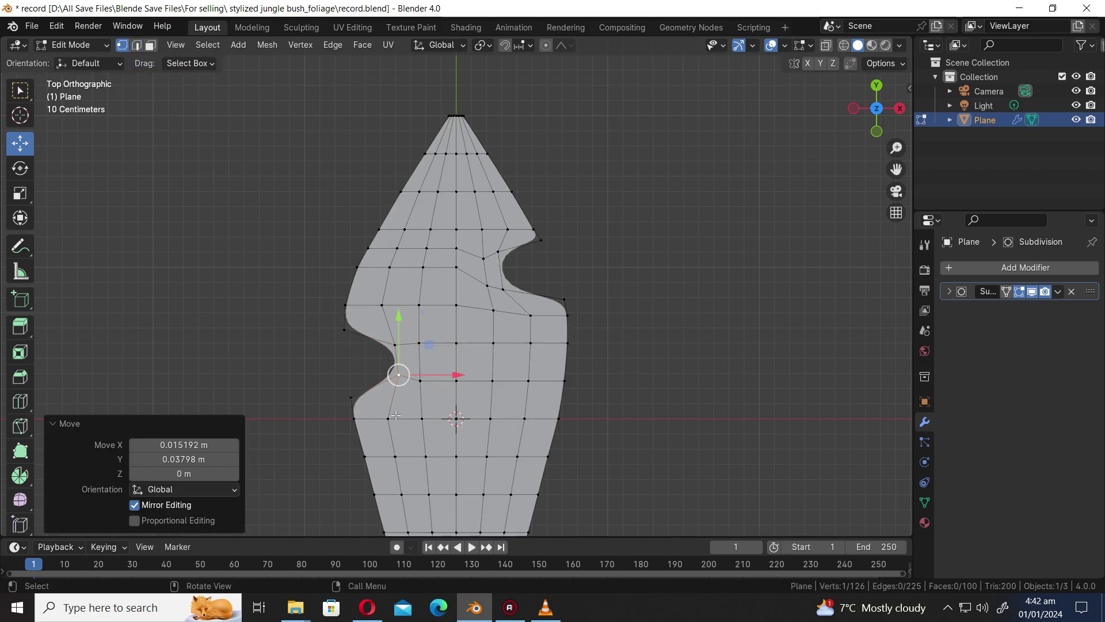
left_click(388, 418)
left_click_drag(388, 418, 393, 419)
- Shift the upper inner corner of the right notch slightly down and toward the leaf's midline
scroll(551, 389, "down", 1)
left_click(492, 259)
mouse_move(492, 259)
left_mouse_down()
mouse_move(483, 256)
mouse_move(495, 296)
mouse_move(486, 266)
left_mouse_up()
left_click(495, 288)
left_click(483, 254)
- Raise the right notch's upper lip by moving its outer corner and the two vertices just above and beside it upward
left_click(519, 237)
key("g")
key("g")
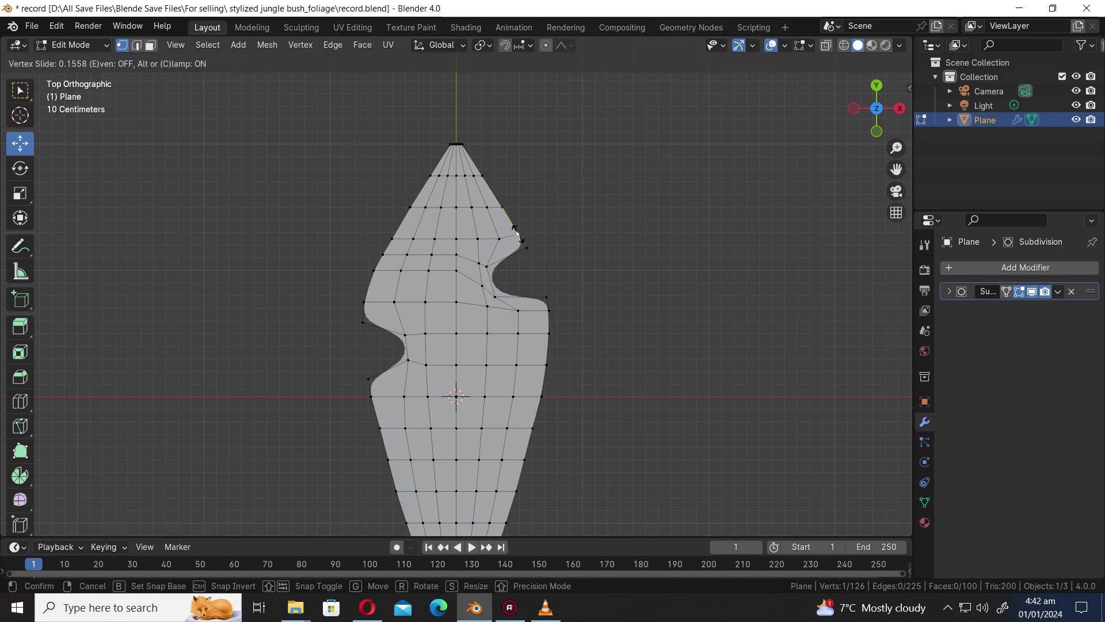
left_click(513, 228)
left_click(502, 240)
key("g")
left_click(500, 234)
left_click(527, 247)
key("g")
left_click(491, 259)
- Slide the vertex beside the right notch's upper inner corner inward and the vertex below the notch downward, finishing at factor 0.229
left_click(480, 263)
key("g")
key("g")
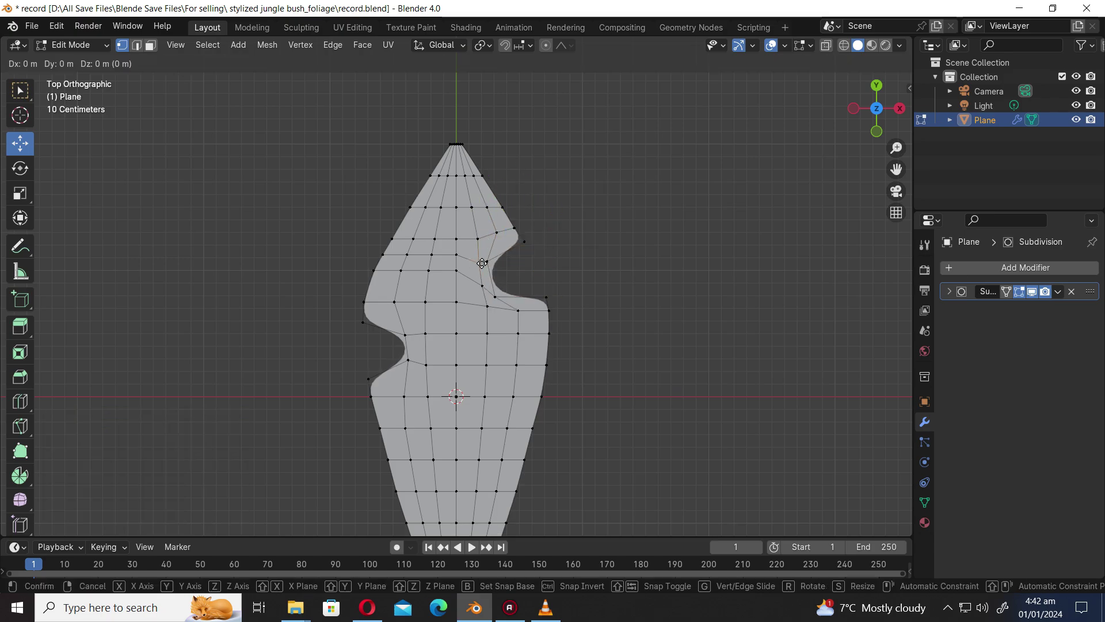
left_click(478, 263)
left_click(488, 307)
key("g")
key("g")
left_click(486, 314)
key("g")
key("g")
left_click(487, 326)
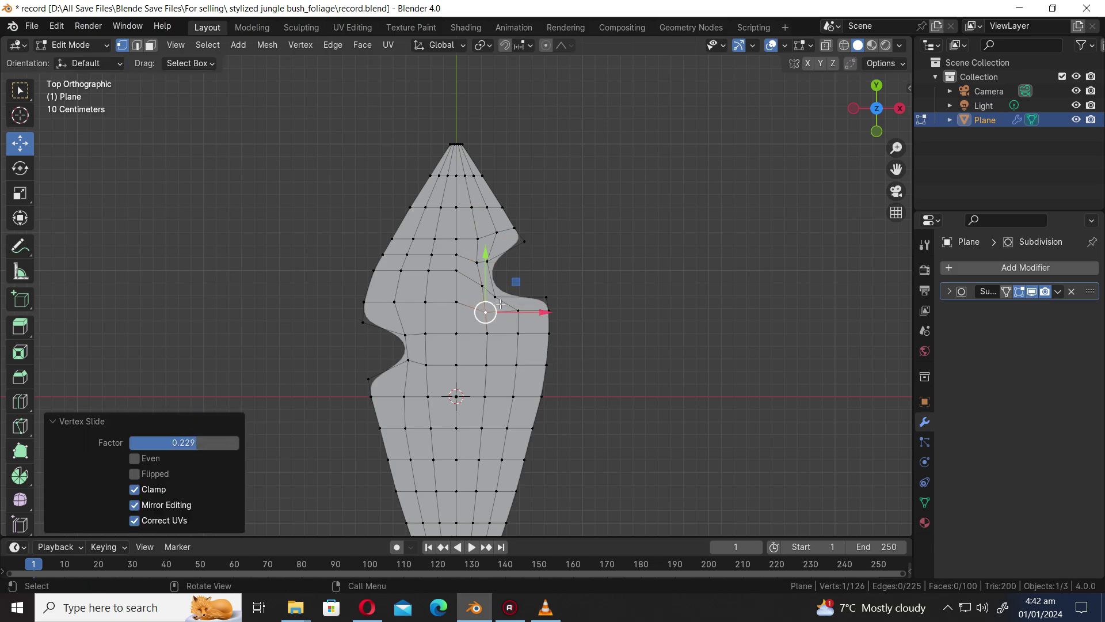
- Nudge the right notch's lower and upper inner corners slightly outward to round its inner end
left_click(495, 296)
key("g")
left_click(496, 295)
left_click(487, 262)
left_click_drag(487, 261, 490, 264)
- Deepen the left notch by moving its inner corners and the neighbouring vertices inward, the lower corner about 0.018 m across and 0.032 m down
left_click(406, 363)
key("g")
left_click(409, 366)
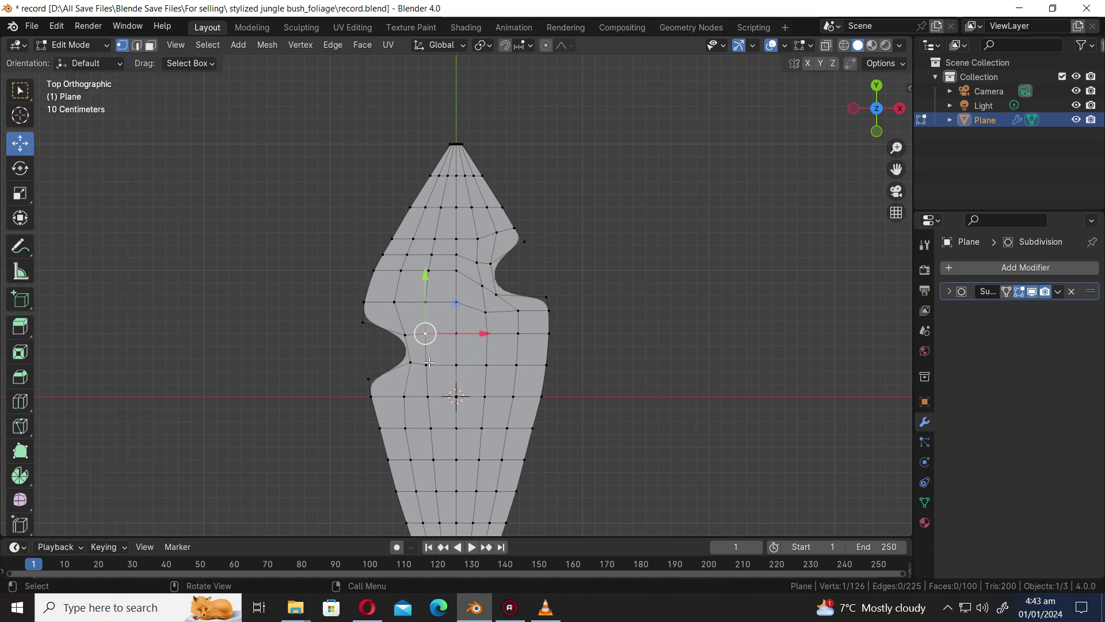
key("g")
key("g")
left_click(461, 381)
left_click(410, 363)
left_click_drag(409, 362, 416, 337)
left_click(415, 364)
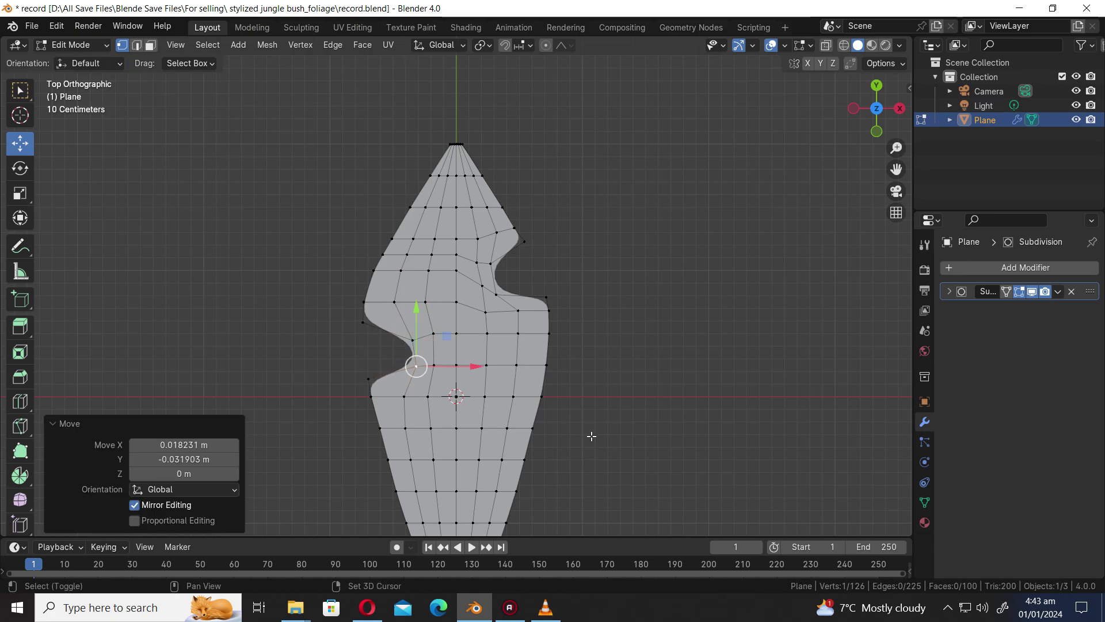
- Delete an outermost face on the leaf's right side, just below the middle, to open a lower right notch
middle_click_drag(590, 434, 590, 355, "shift")
left_click(151, 46)
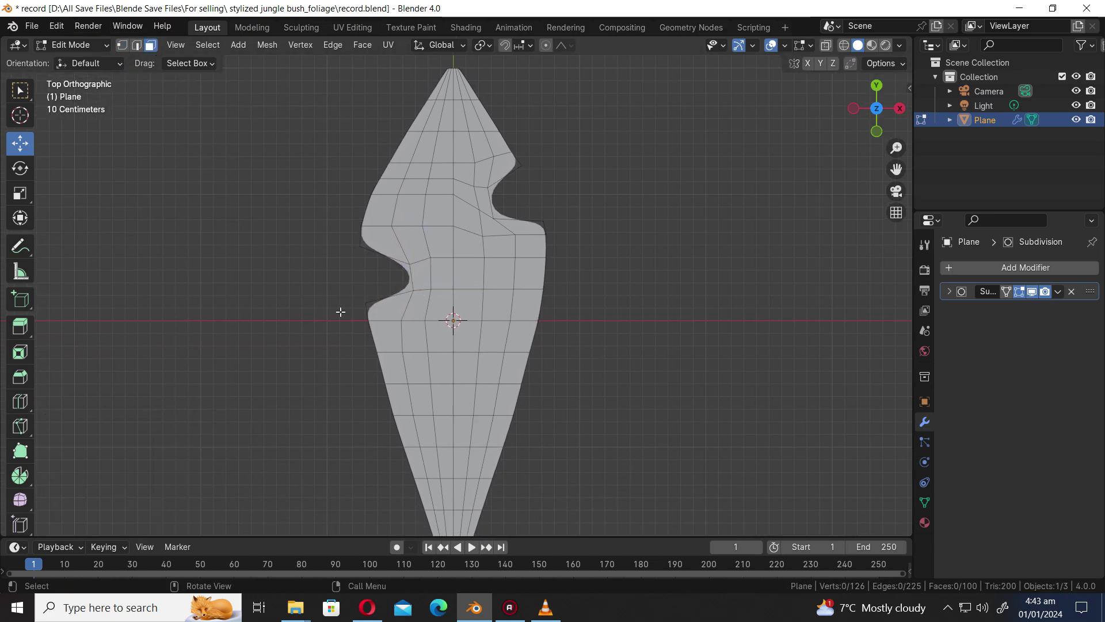
left_click(516, 374)
key("x")
left_click(516, 374)
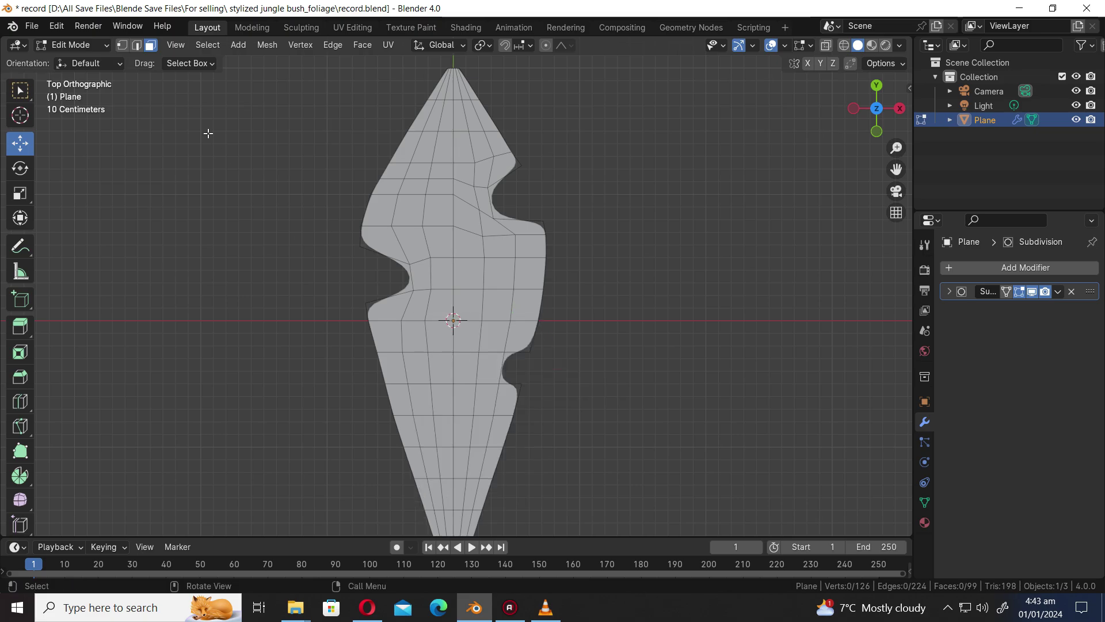
- Move the lower right notch's inner edge slightly outward to make the notch shallower
left_click(137, 46)
left_click(501, 363)
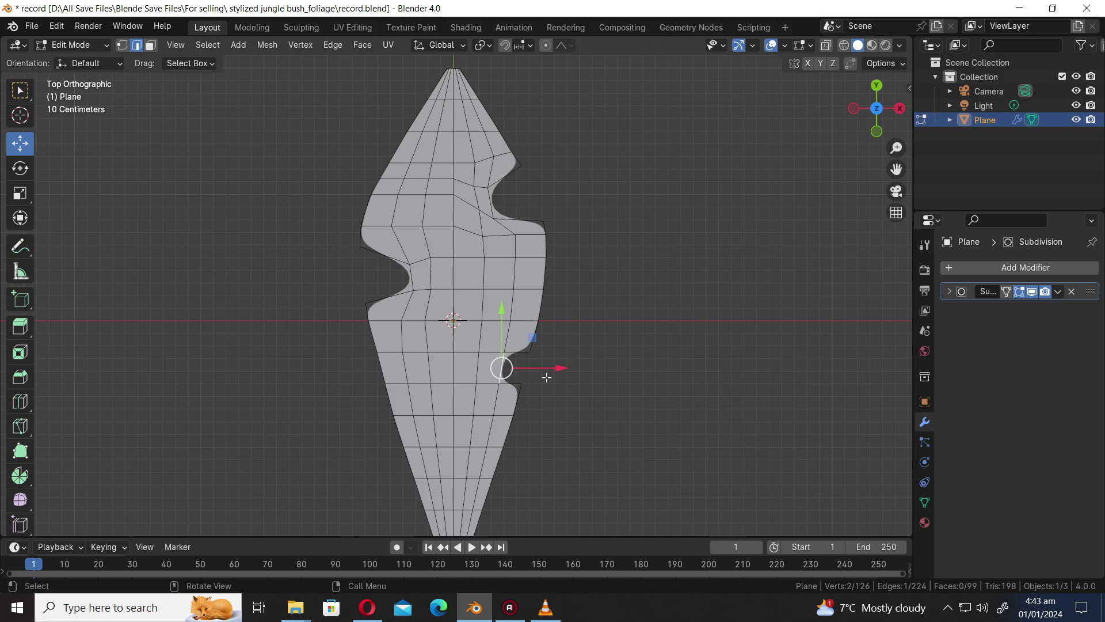
key("g")
left_click(555, 375)
left_click(123, 45)
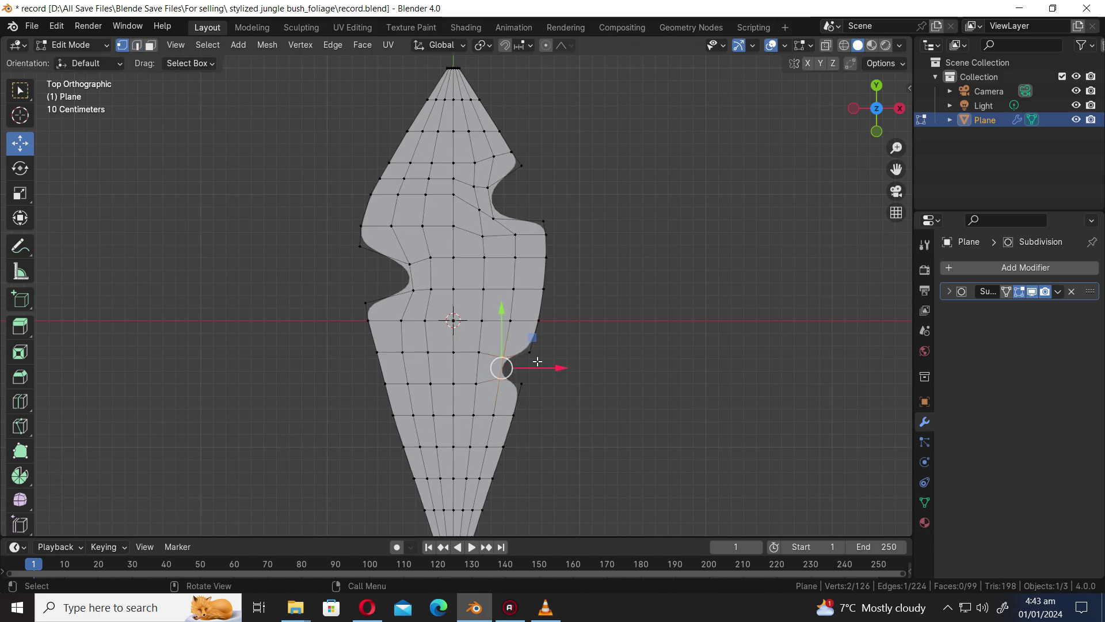
- Reshape the lower right notch's mouth by repositioning its upper outer corner and sliding its lower outer corner down along the outline
left_click(536, 360)
key("g")
key("g")
left_click(543, 371)
left_click(522, 384)
key("g")
key("g")
left_click(519, 395)
- Shift both inner corners of the lower right notch about 0.014 m outward and slightly down
left_click(500, 378)
key("g")
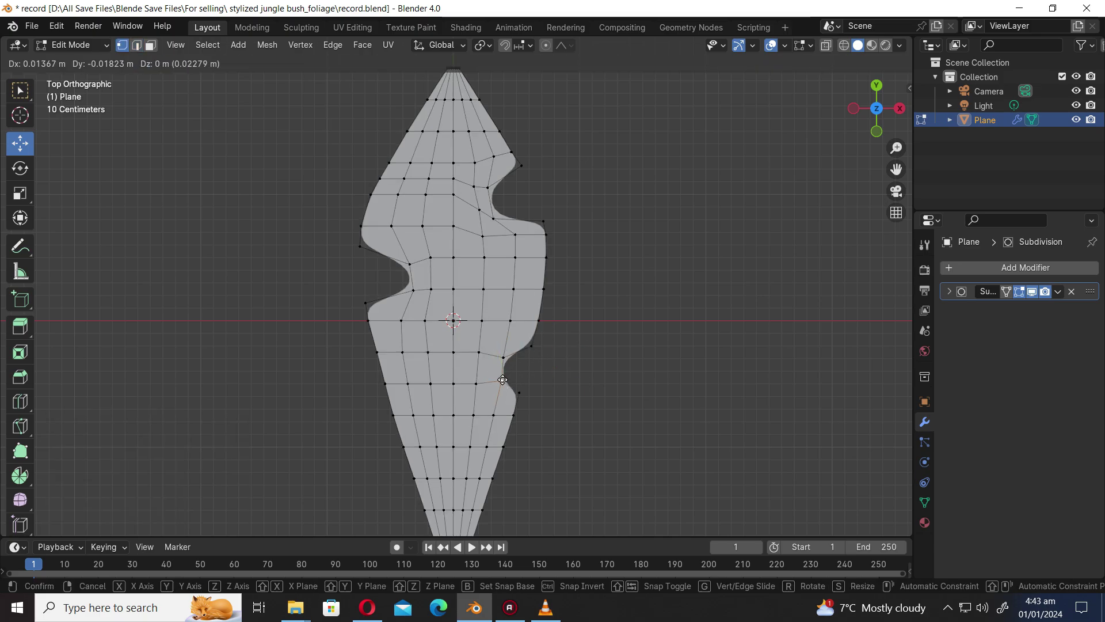
left_click(502, 381)
left_click_drag(501, 357, 503, 359)
- Add one centred horizontal loop cut across the lower part of the leaf
scroll(579, 451, "down", 1)
middle_click_drag(580, 451, 607, 412, "shift")
scroll(608, 413, "up", 2)
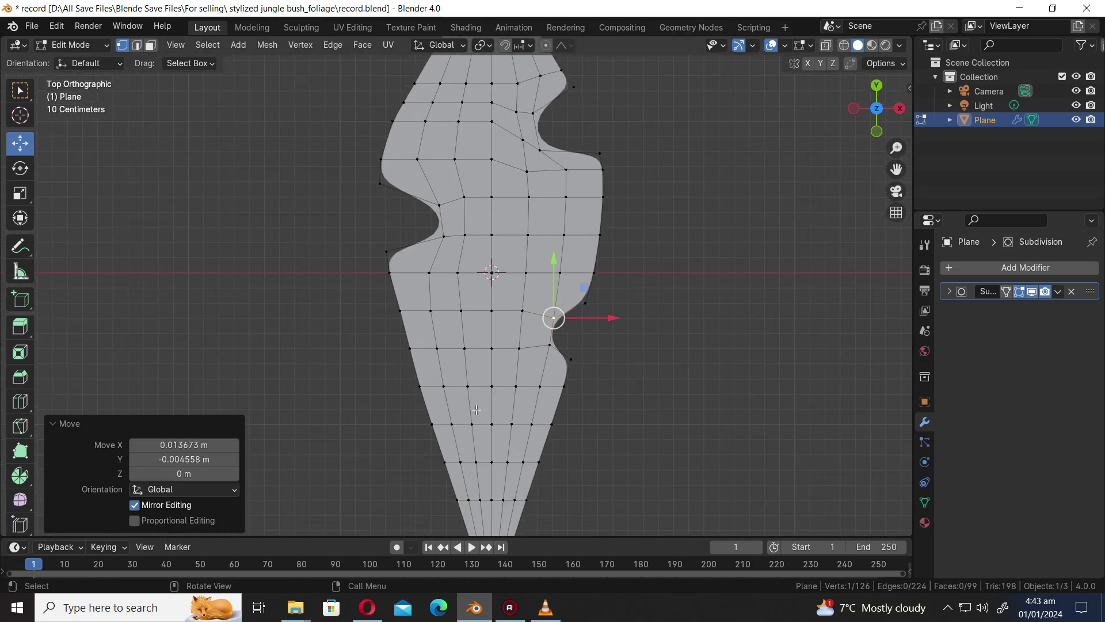
key("ctrl+r")
left_click(462, 443)
right_click(462, 443)
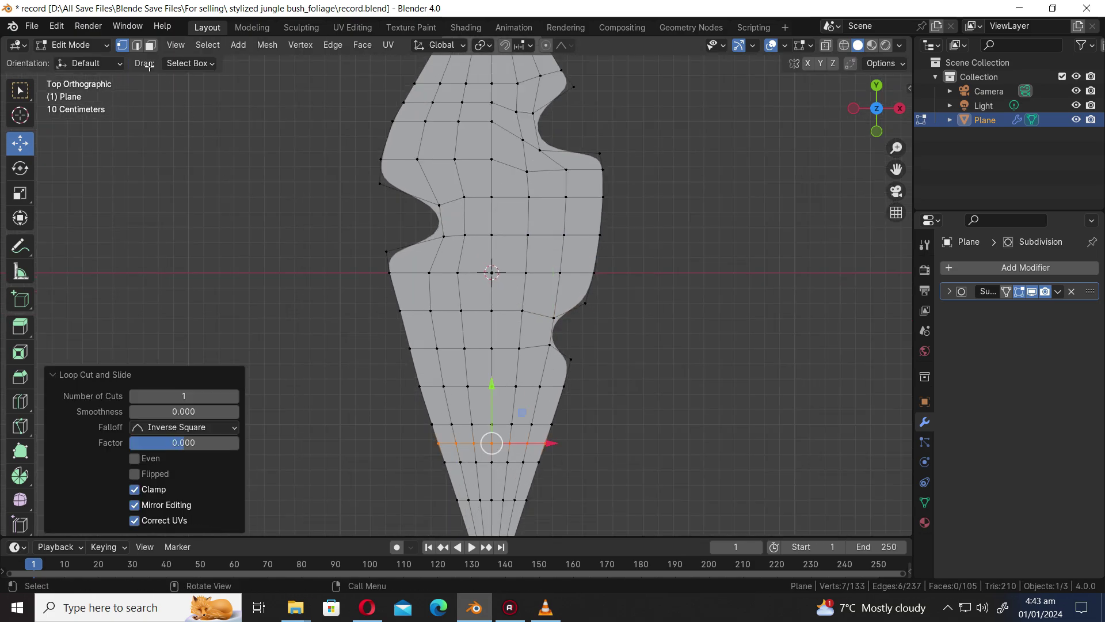
- Delete the outermost left face just above the new loop cut to open a small lower left notch
left_click(150, 46)
left_click(441, 429)
key("x")
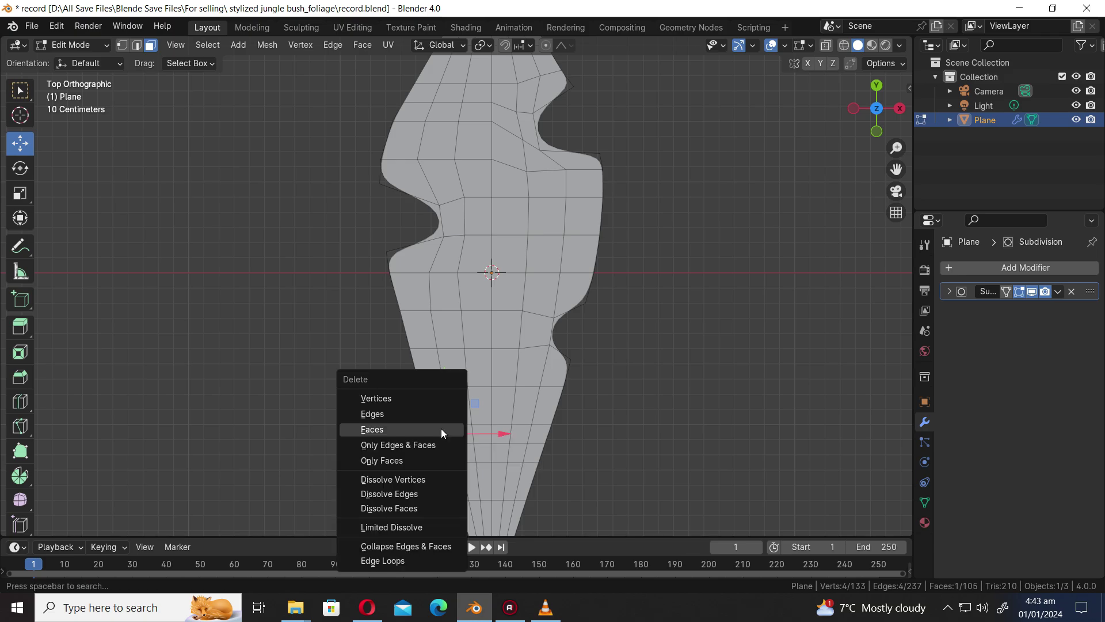
left_click(441, 428)
- Bring the two inner corners of the small lower left notch closer together and slightly outward
scroll(452, 448, "up", 2)
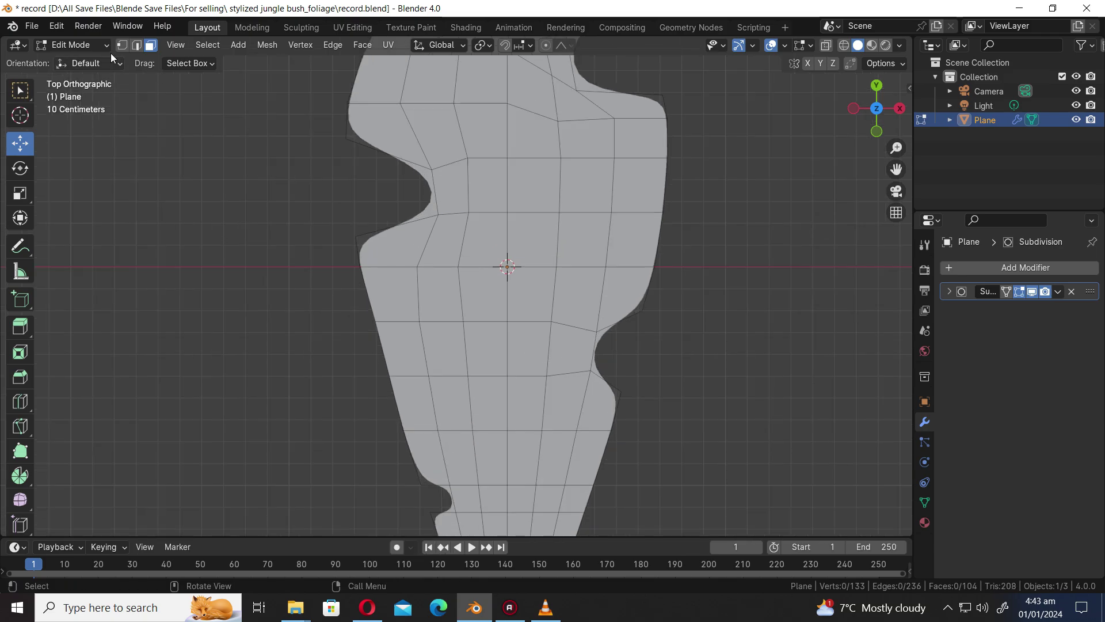
left_click(122, 45)
scroll(449, 393, "down", 3, "shift")
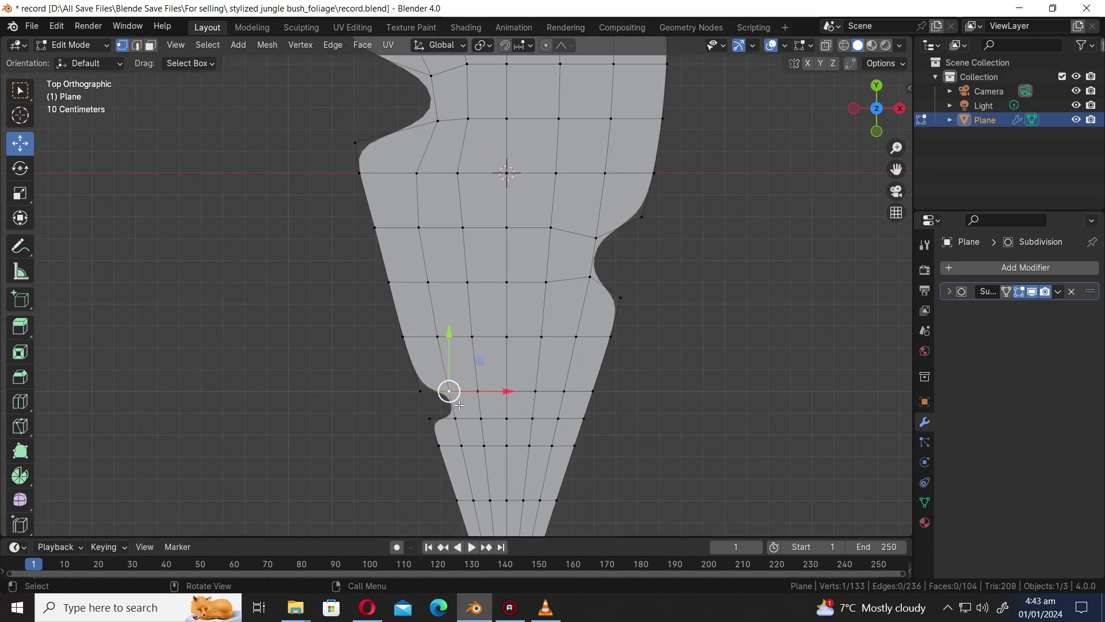
key("g")
left_click(458, 411)
left_click(459, 423)
key("g")
left_click(455, 421)
- Slide the small left notch's upper outer corner up by factor 0.130 and its lower outer corner down by factor 0.162
left_click(425, 392)
key("g")
key("g")
left_click(423, 385)
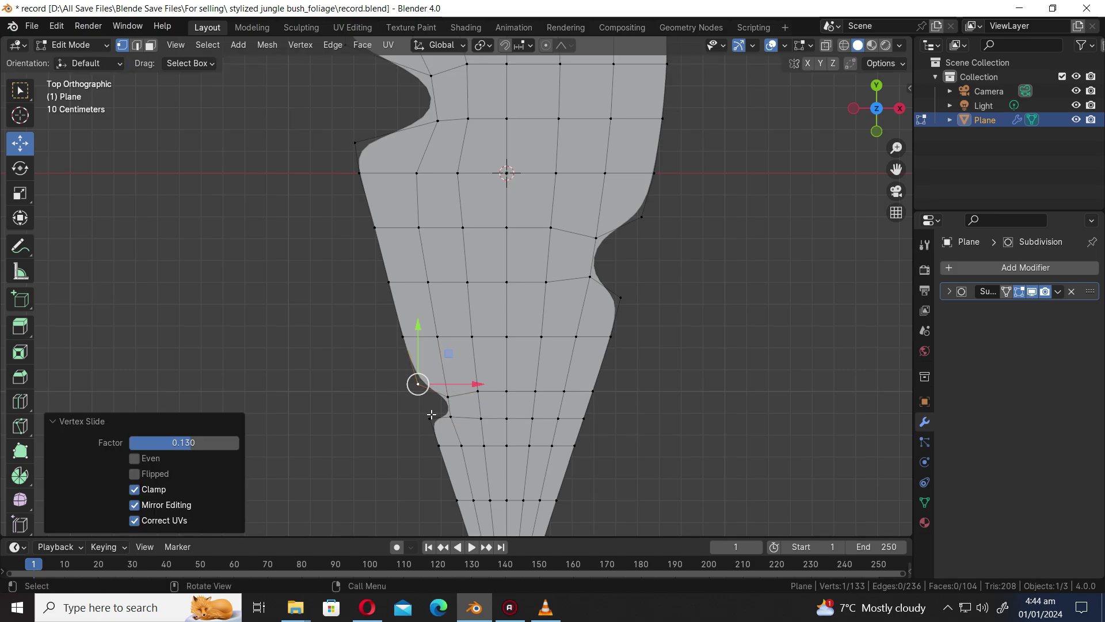
left_click(432, 416)
key("g")
key("g")
left_click(434, 426)
- Add one centred horizontal loop cut just above the small lower left notch
scroll(604, 429, "down", 3)
scroll(605, 430, "up", 3)
key("ctrl+r")
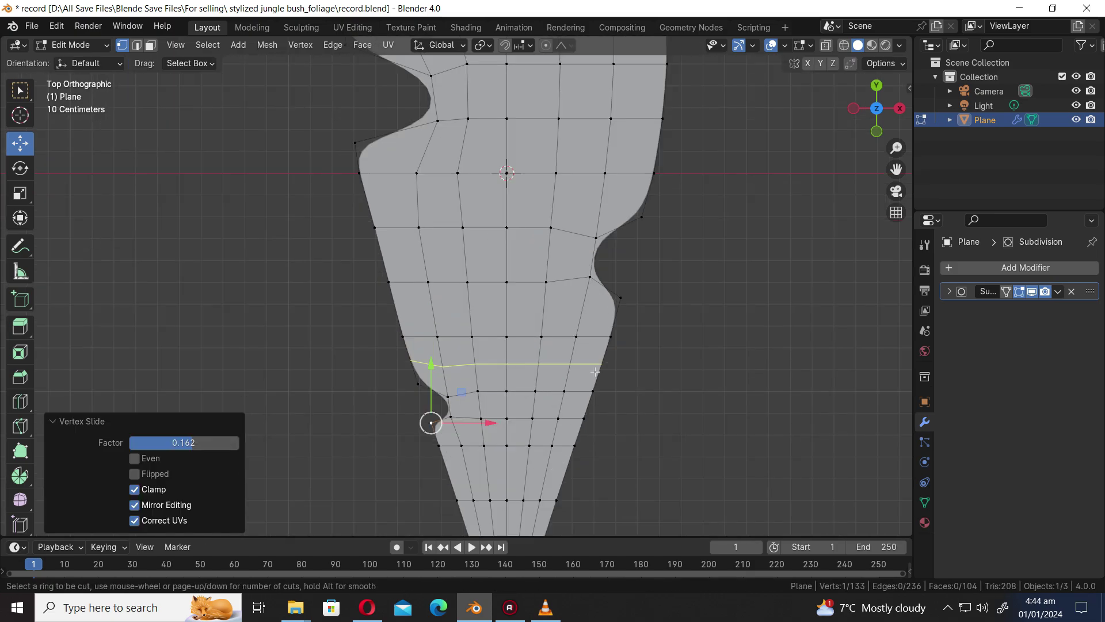
left_click(595, 372)
right_click(594, 372)
- Delete the outermost right face just below the new loop cut to open a small right notch
left_click(151, 45)
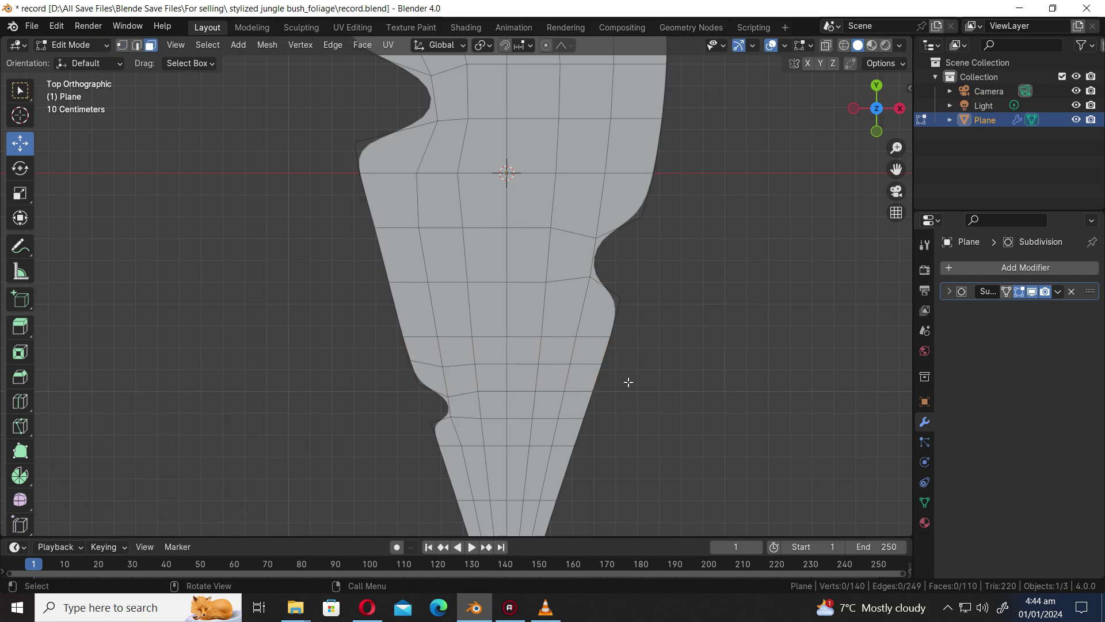
key("x")
left_click(586, 378)
- Scale the small right notch's inner edge to 0.634 and move it about 0.066 m outward
left_click(140, 46)
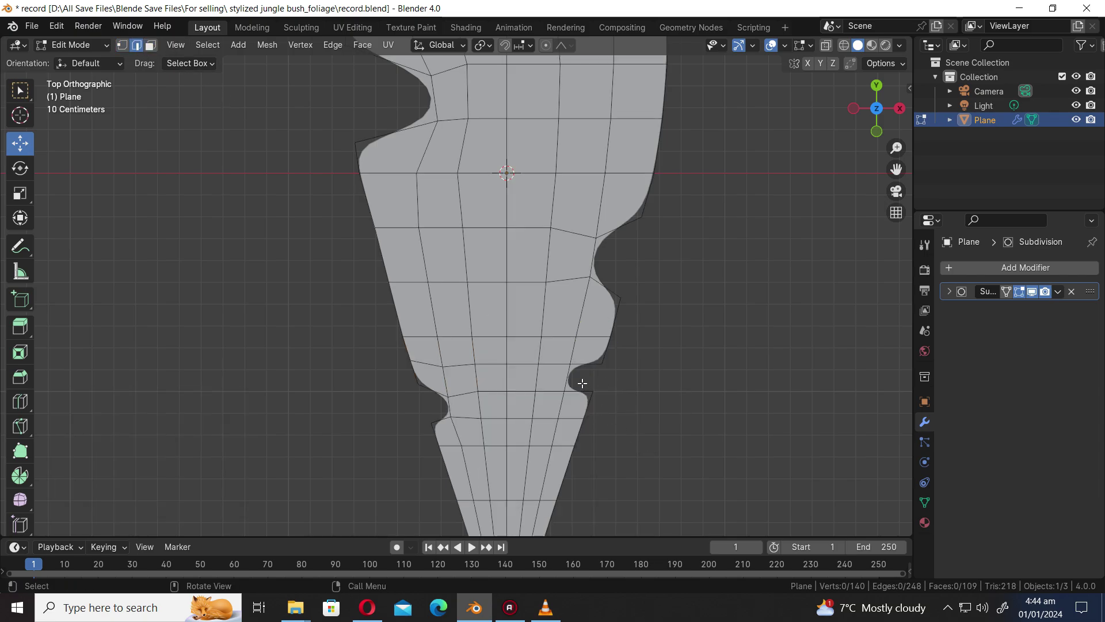
key("s")
left_click(627, 403)
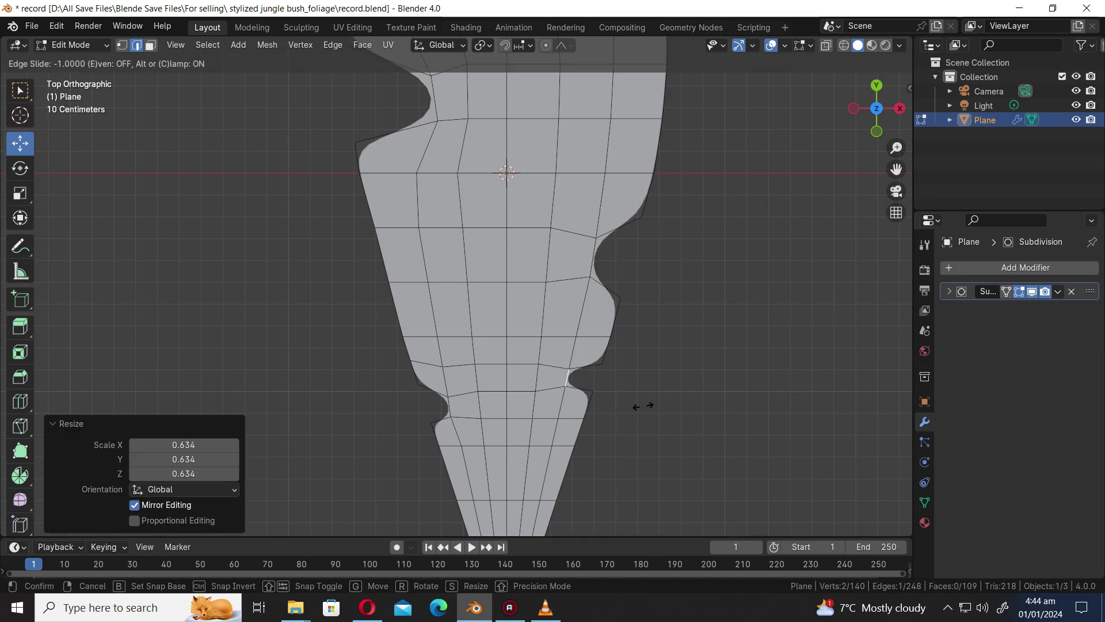
key("g")
left_click(635, 389)
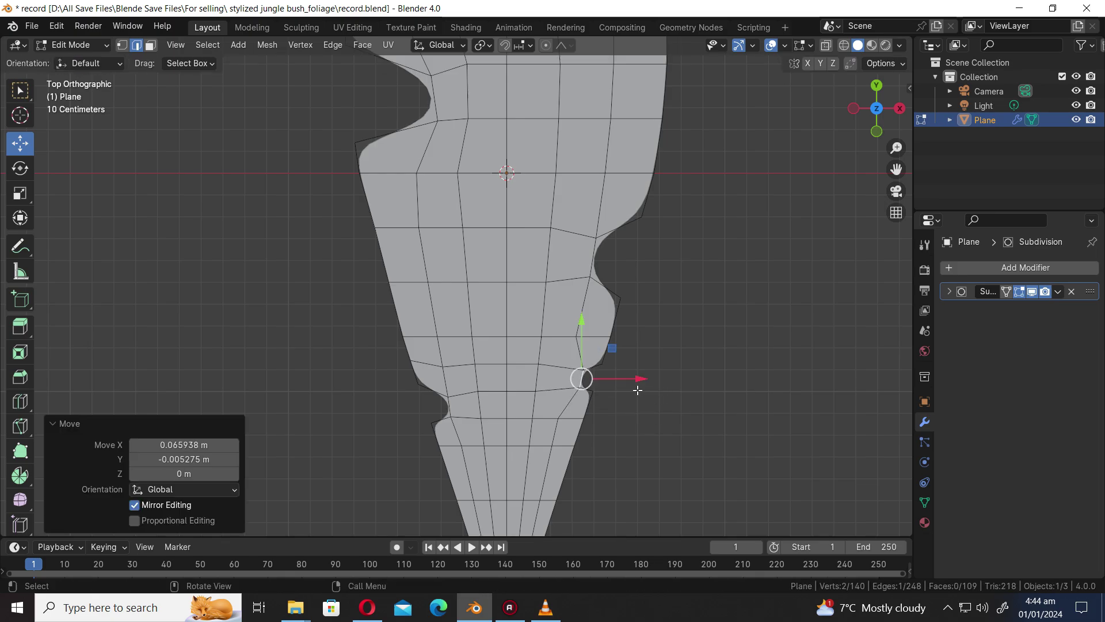
- Select the second horizontal edge loop below the leaf's upper tip
scroll(637, 390, "down", 3)
middle_click_drag(548, 196, 546, 390, "shift")
left_click(491, 230)
key("s")
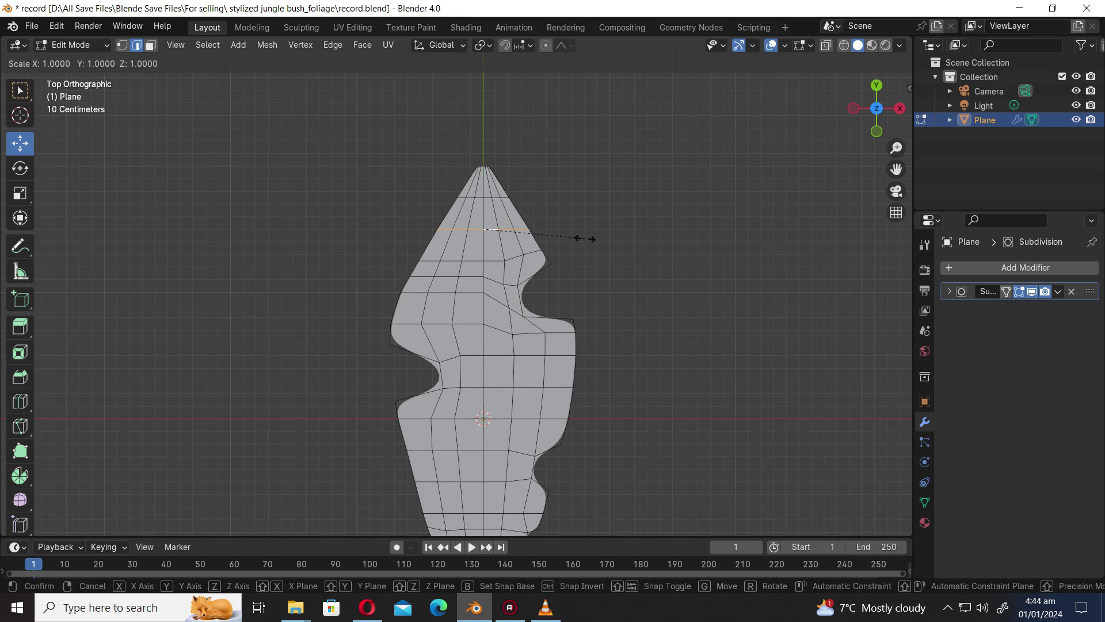
key("x")
right_click(584, 236)
- Enable proportional editing with Smooth falloff and scale the selected loop to 1.07 along X with a proportional size of 1
left_click(547, 46)
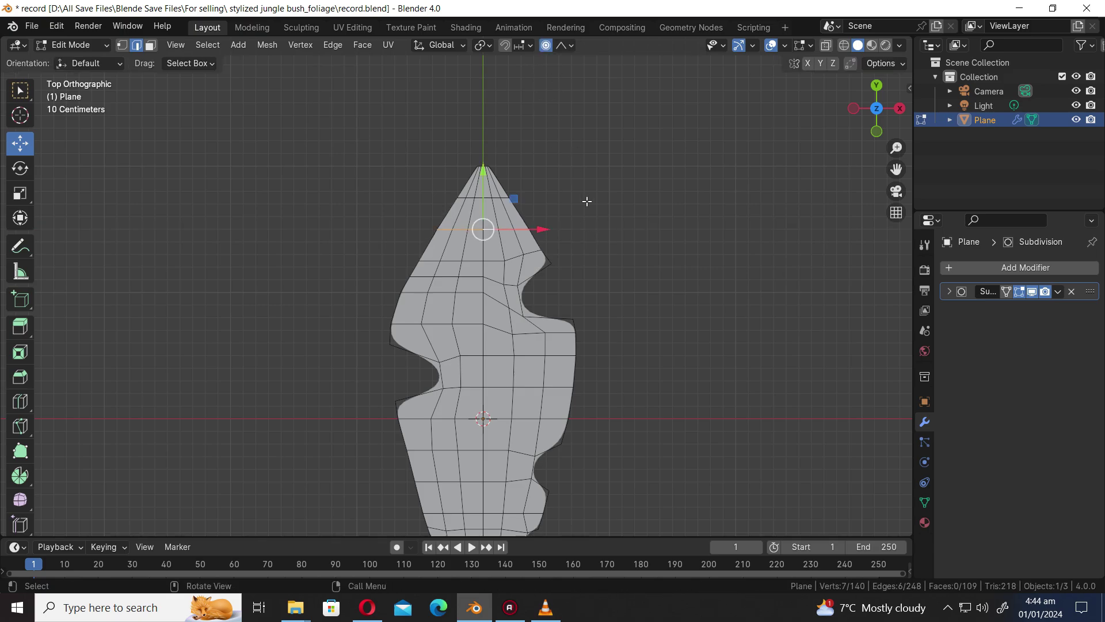
left_click(567, 46)
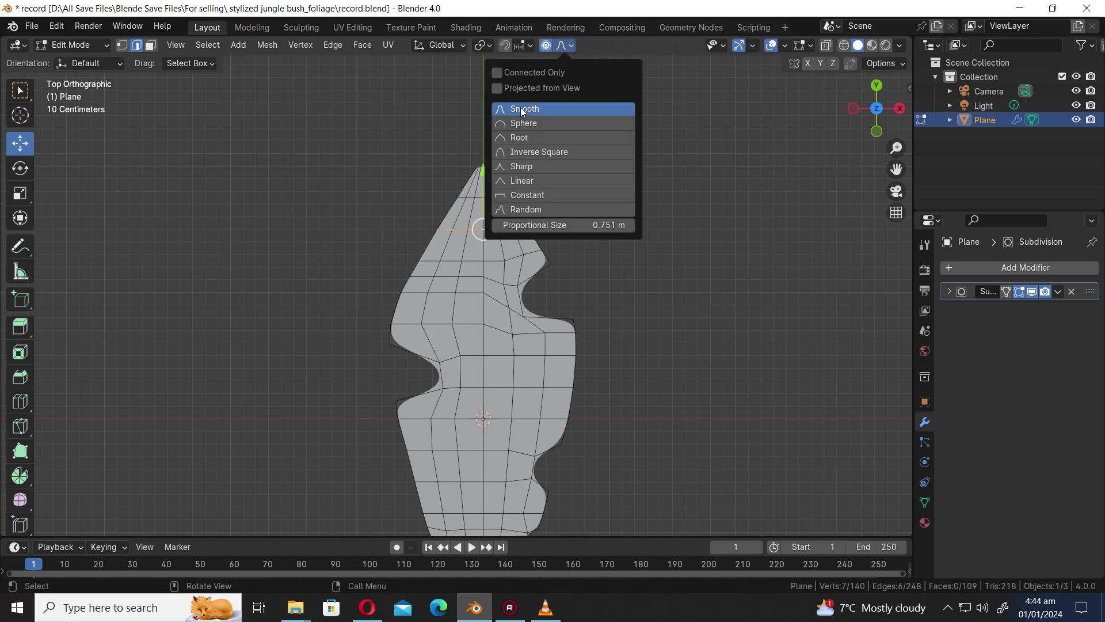
left_click(521, 107)
key("s")
key("x")
scroll(602, 270, "down", 3)
left_click(604, 273)
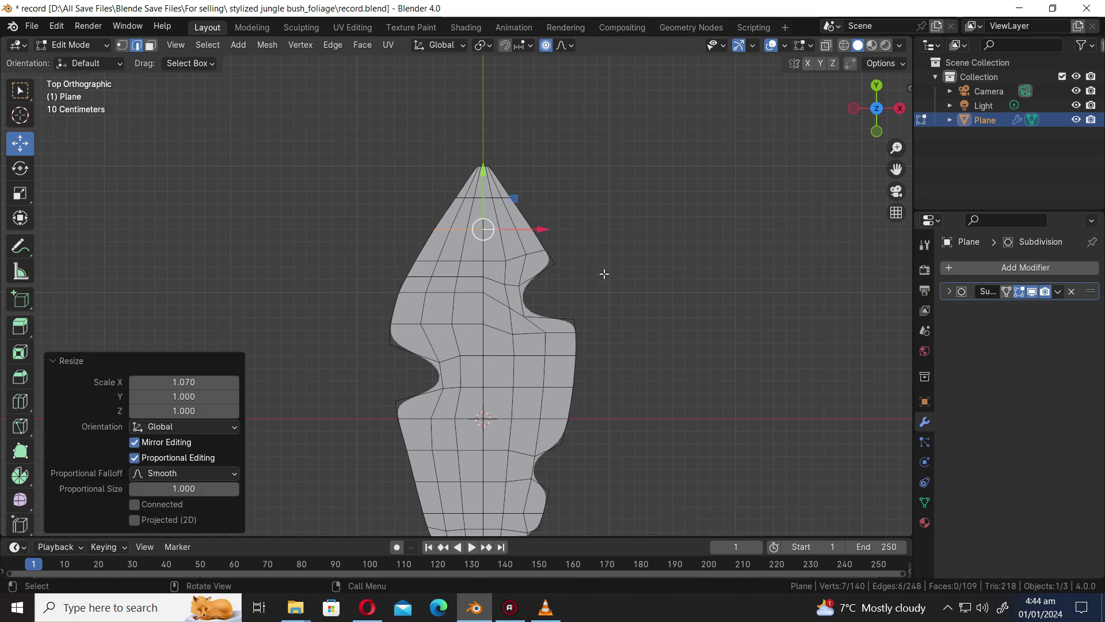
- Widen the horizontal edge loop near the leaf's base to about 1.095 along X with a proportional size of 0.91
scroll(604, 274, "down", 2)
middle_click_drag(536, 521, 526, 425, "shift")
left_click(525, 424)
scroll(498, 446, "up", 2)
left_click(473, 466, "alt")
key("s")
key("x")
scroll(564, 484, "up", 2)
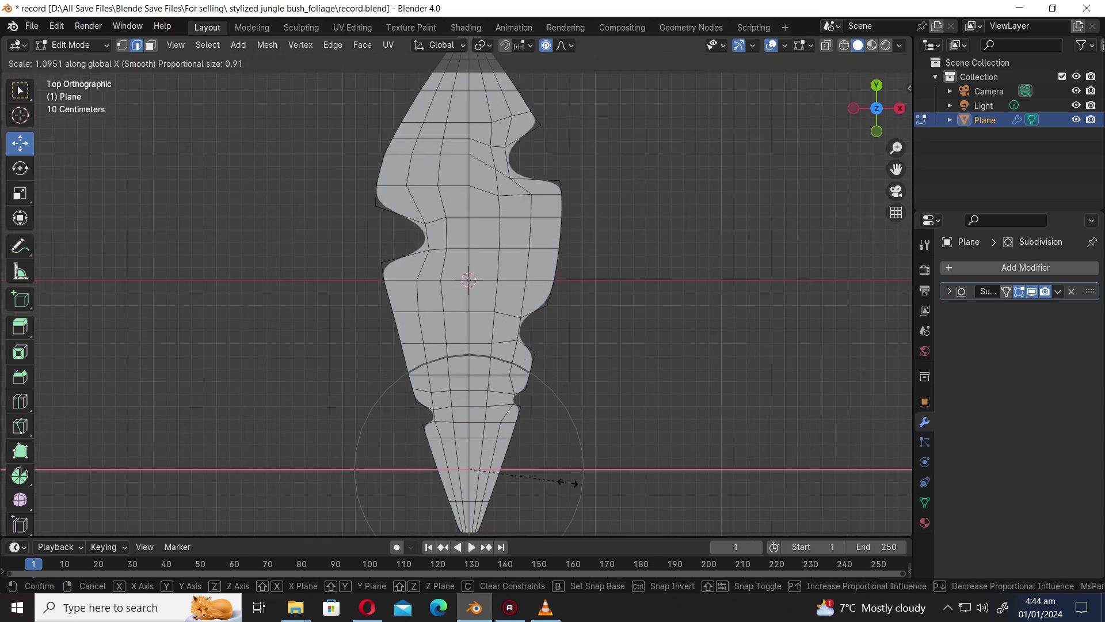
left_click(568, 481)
left_click(656, 413)
- Scale the horizontal edge loop level with the lower right notch's upper side to about 1.034 along X
left_click(507, 314, "alt")
left_click(537, 312, "shift")
key("s")
key("x")
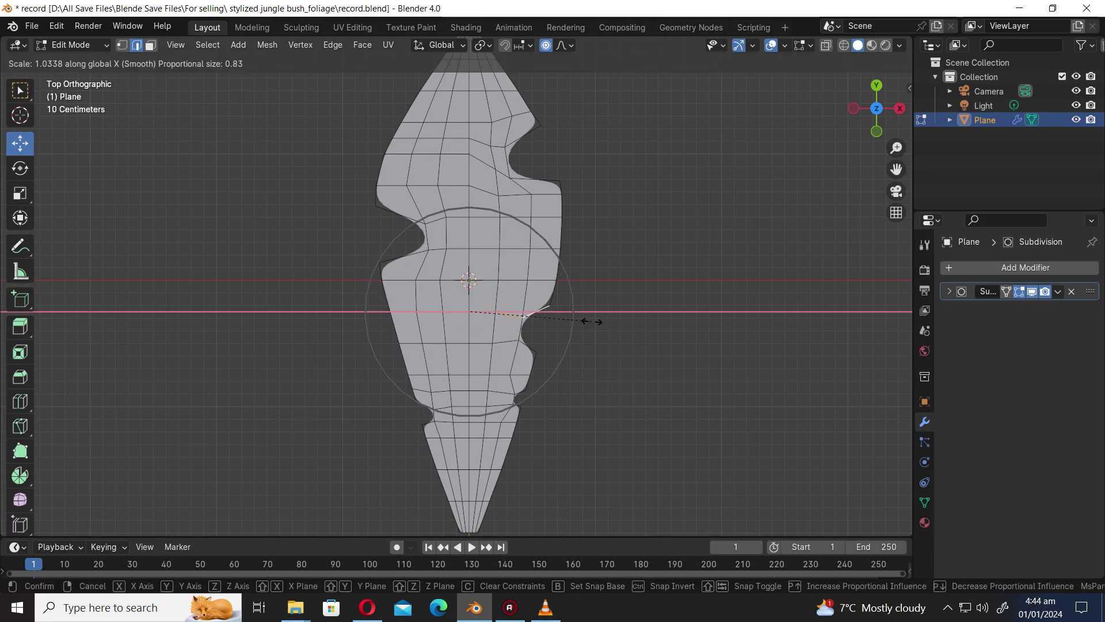
left_click(593, 320)
middle_click_drag(581, 270, 573, 405, "shift")
left_click(150, 45)
left_click(137, 45)
middle_click_drag(570, 364, 570, 286, "shift")
scroll(652, 303, "down", 1)
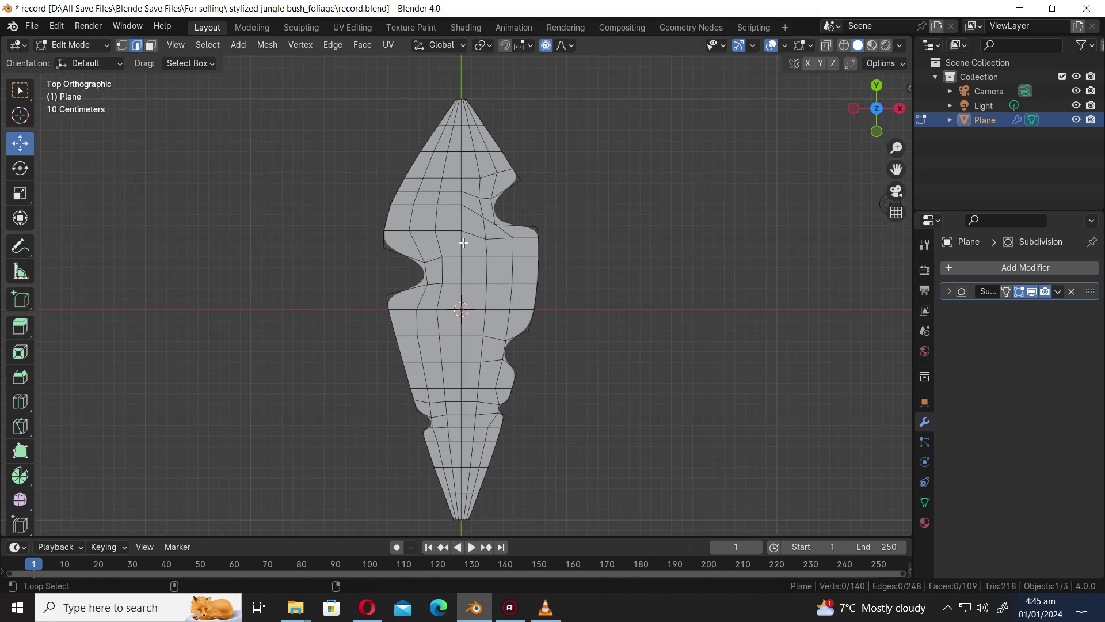
left_click(463, 242, "alt")
- Turn on X-axis mirror editing and slide the tip vertex next to the left corner outward by factor 0.536
scroll(467, 322, "up", 6)
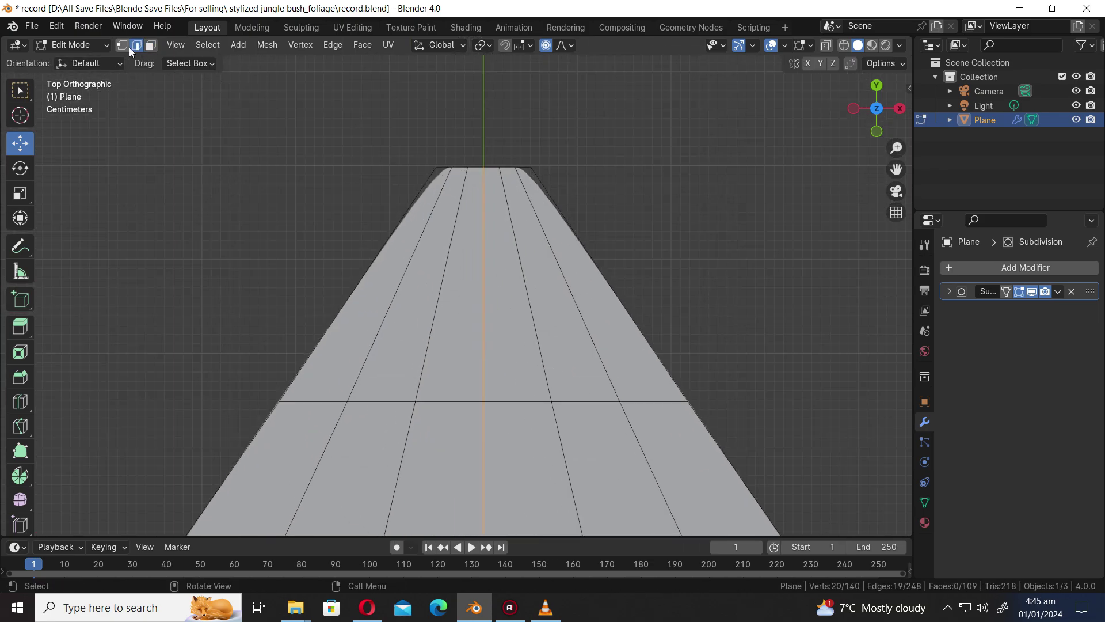
left_click(123, 46)
left_click(467, 170)
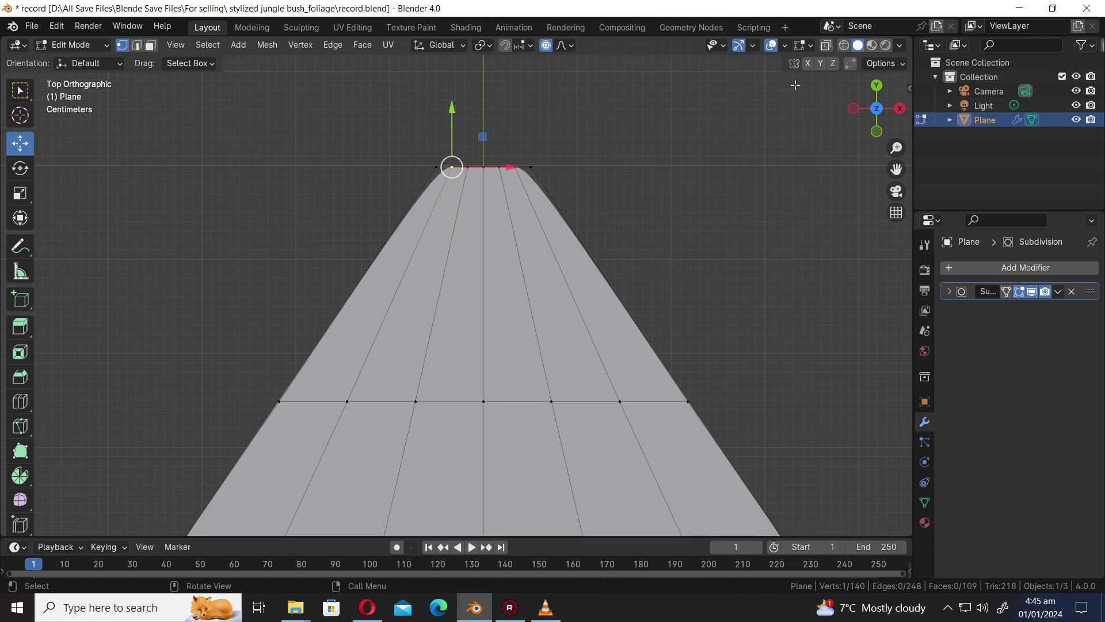
key("g")
key("g")
left_click(509, 213)
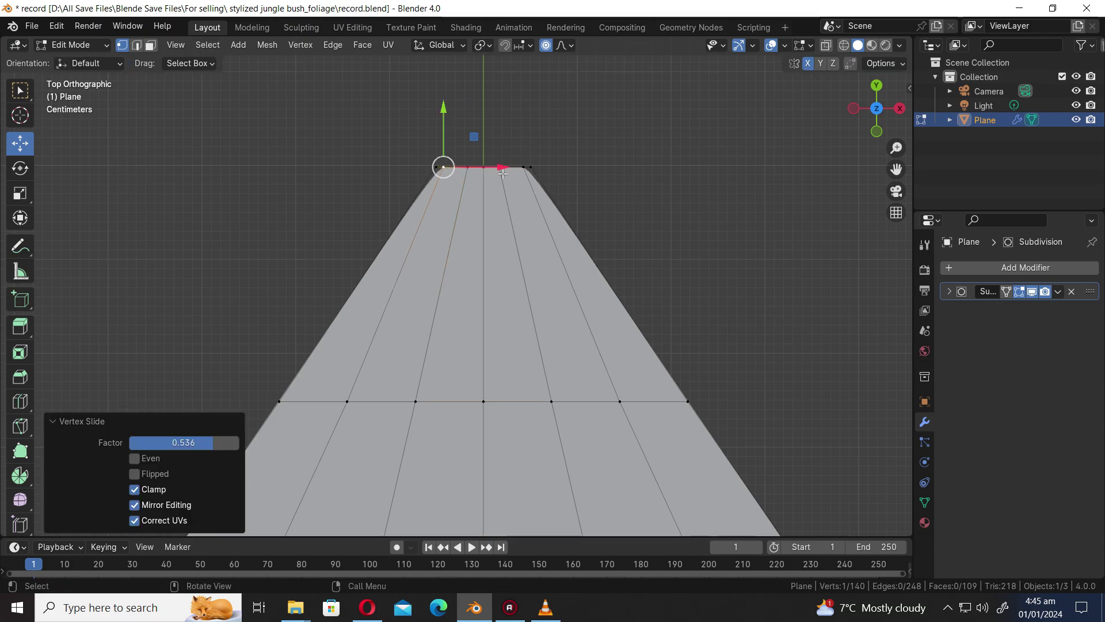
- Slide the inner vertex just beside the centerline on the upper tip edge outward by factor 0.619
key("g")
key("g")
left_click(519, 178)
scroll(530, 271, "down", 11)
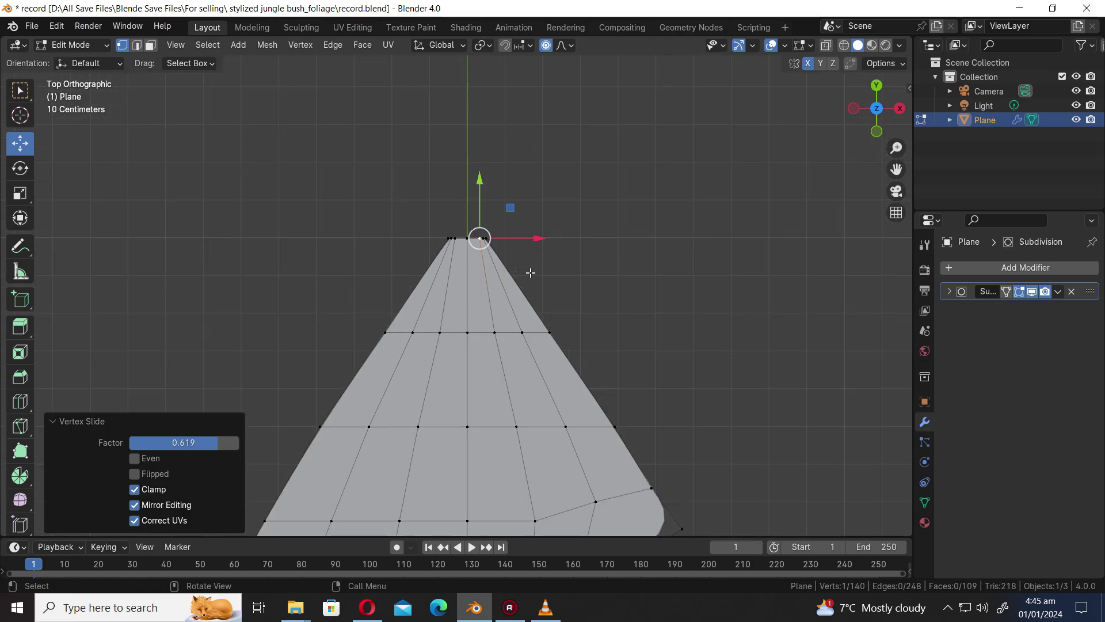
- Slide the two inner vertices beside the centerline on the leaf's lower end edge outward toward the corner, with mirrored editing
middle_click_drag(512, 397, 496, 43, "shift")
scroll(496, 415, "up", 4)
middle_click_drag(496, 416, 501, 251, "shift")
scroll(489, 234, "up", 7)
left_click(461, 278)
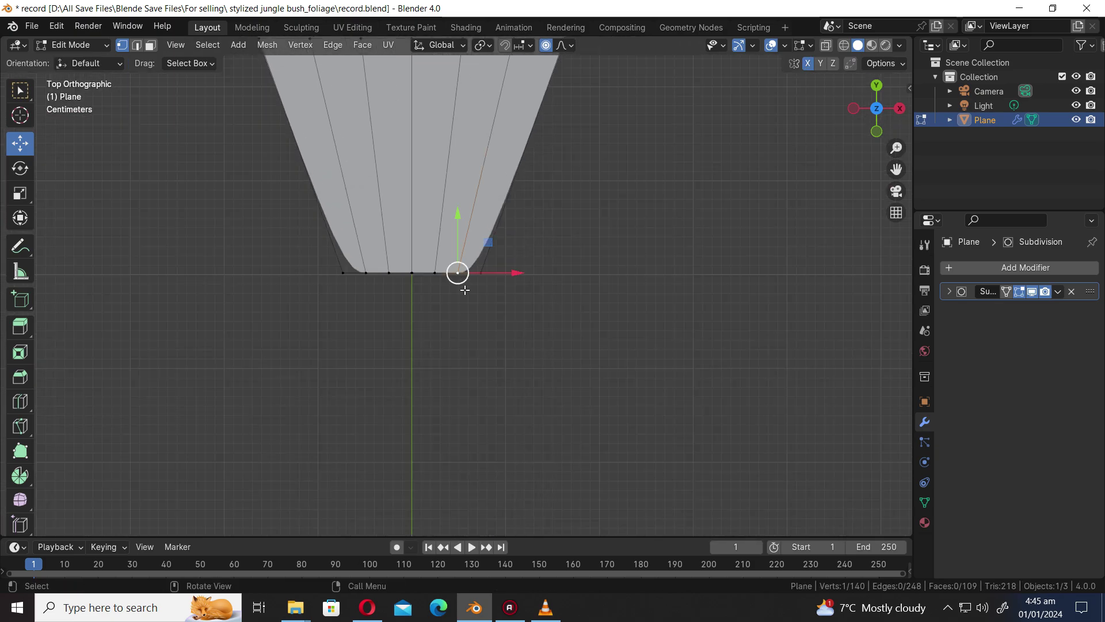
key("g")
key("g")
left_click(487, 295)
left_click(432, 277)
key("g")
key("g")
left_click(454, 284)
key("alt+a")
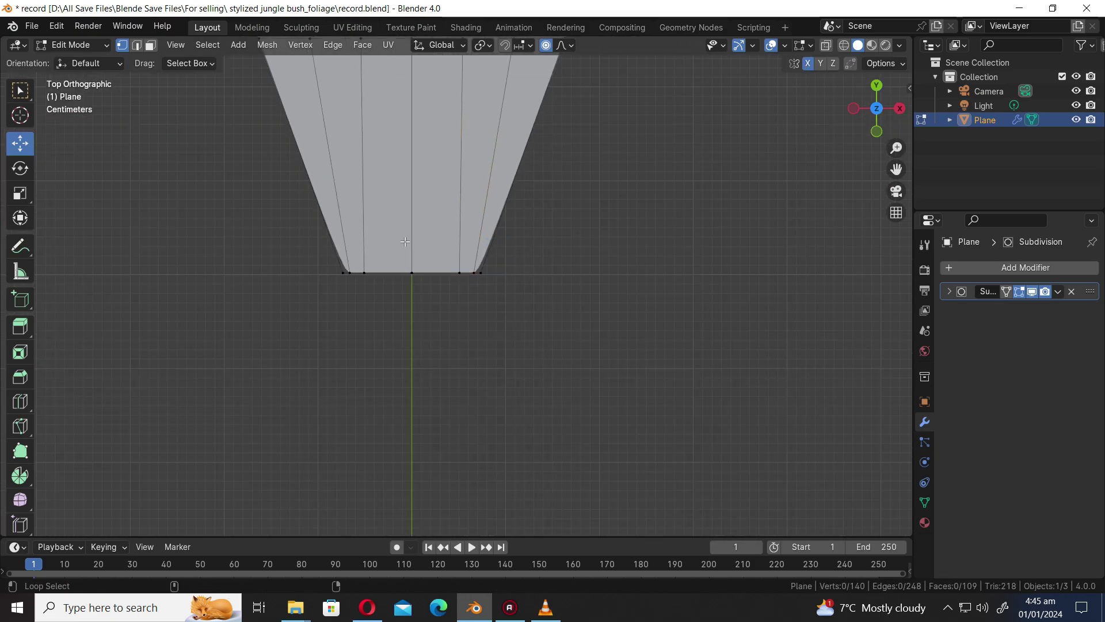
- Bevel the leaf's vertical center edge loop with a width of about 0.0246 m and 2 segments
left_click(413, 242, "alt")
scroll(456, 242, "down", 11)
middle_click_drag(532, 140, 496, 314, "shift")
scroll(487, 276, "down", 3)
middle_click_drag(491, 209, 491, 271, "shift")
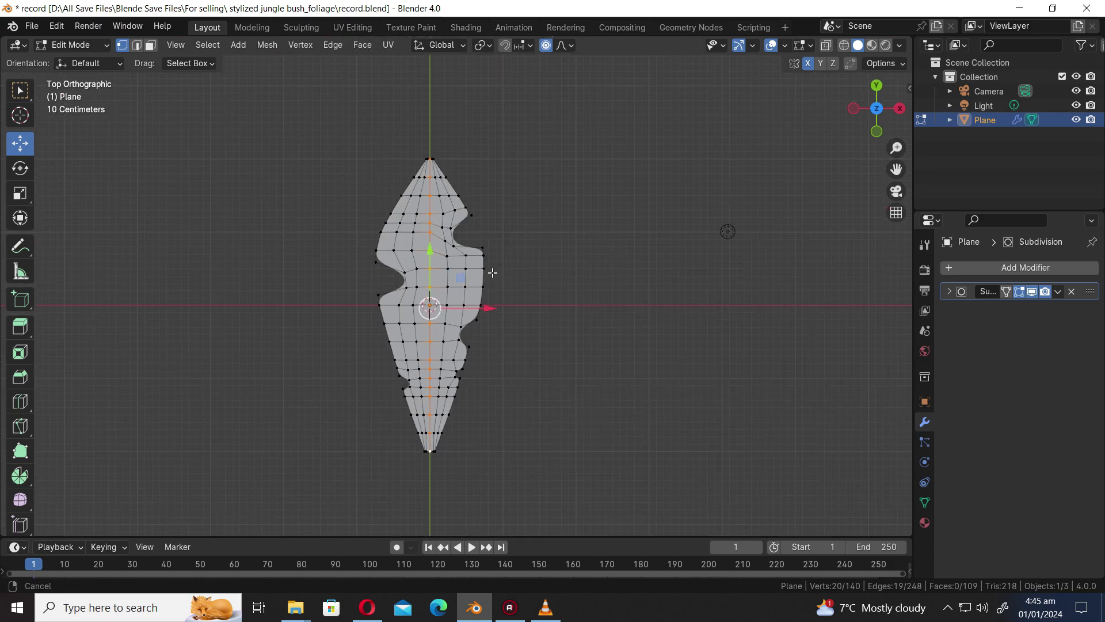
scroll(491, 271, "up", 4)
middle_click_drag(581, 253, 601, 371, "shift")
key("ctrl+b")
left_click(628, 373)
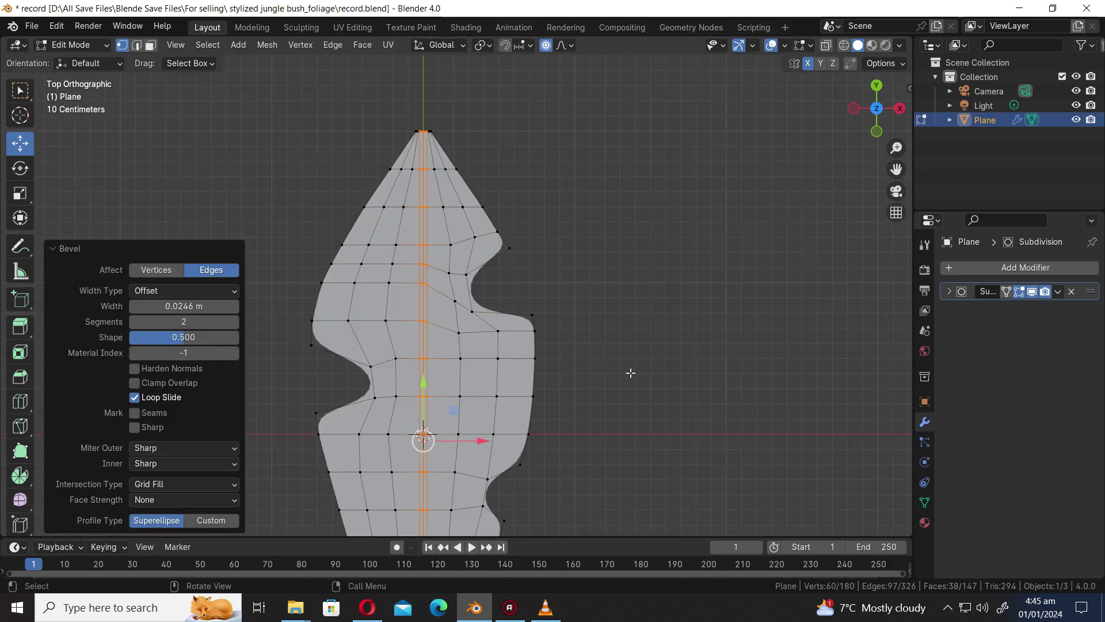
left_click(524, 373)
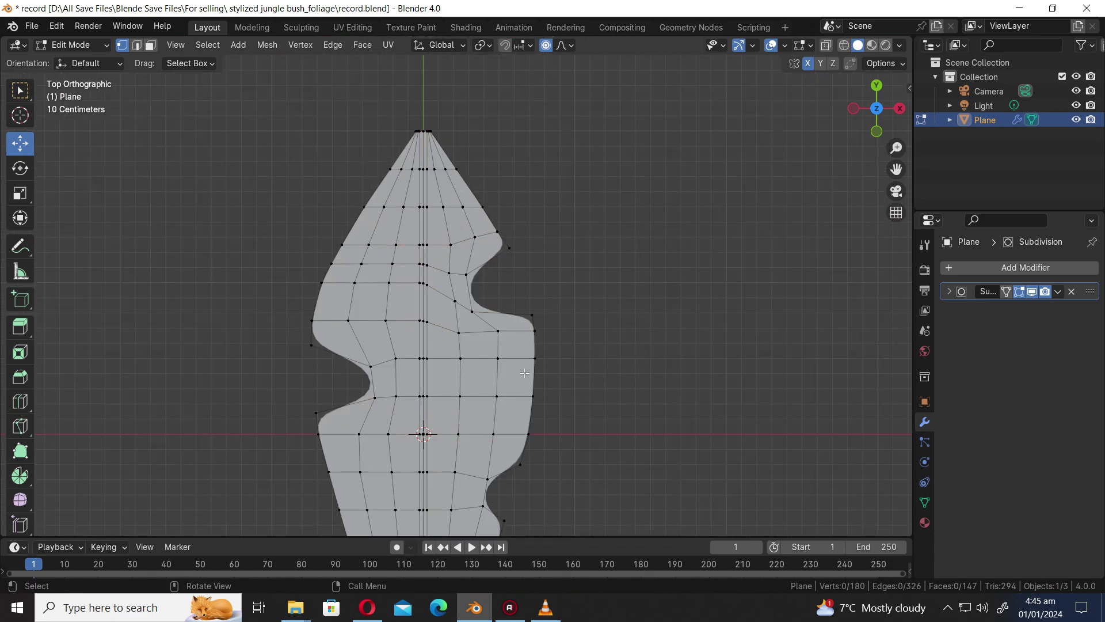
- Turn off proportional editing and lower the middle center edge loop slightly along Z to form a midrib groove
left_click(423, 339, "alt")
middle_click_drag(423, 340, 591, 301)
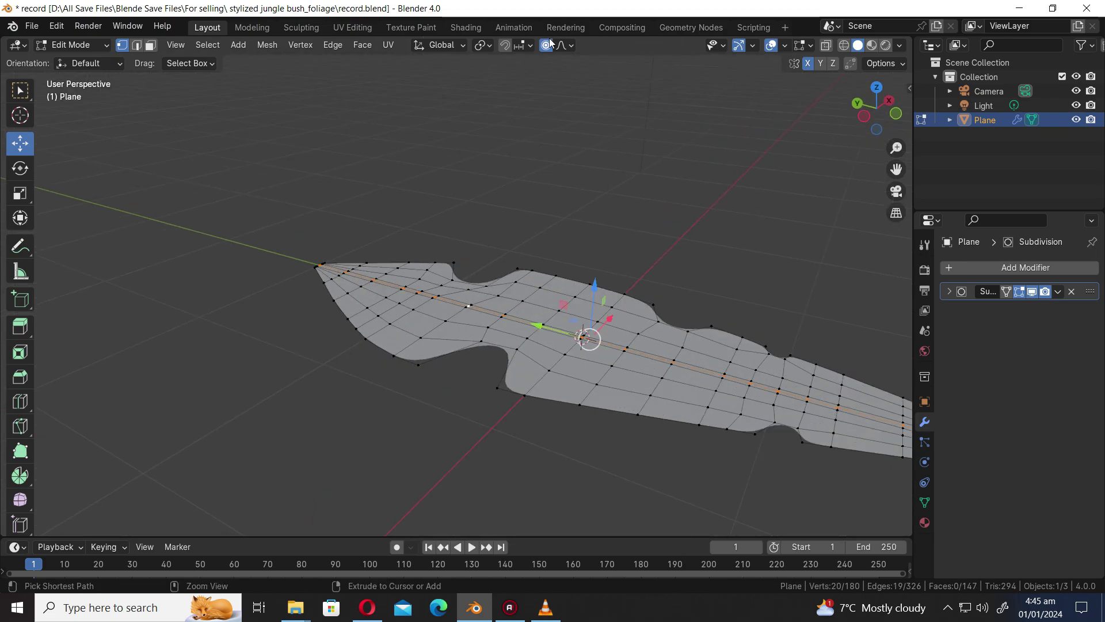
left_click_drag(594, 290, 594, 299)
- Shade the leaf smooth in Object Mode and return to the top view
key("Tab")
right_click(636, 140)
left_click(637, 144)
key("KP_7")
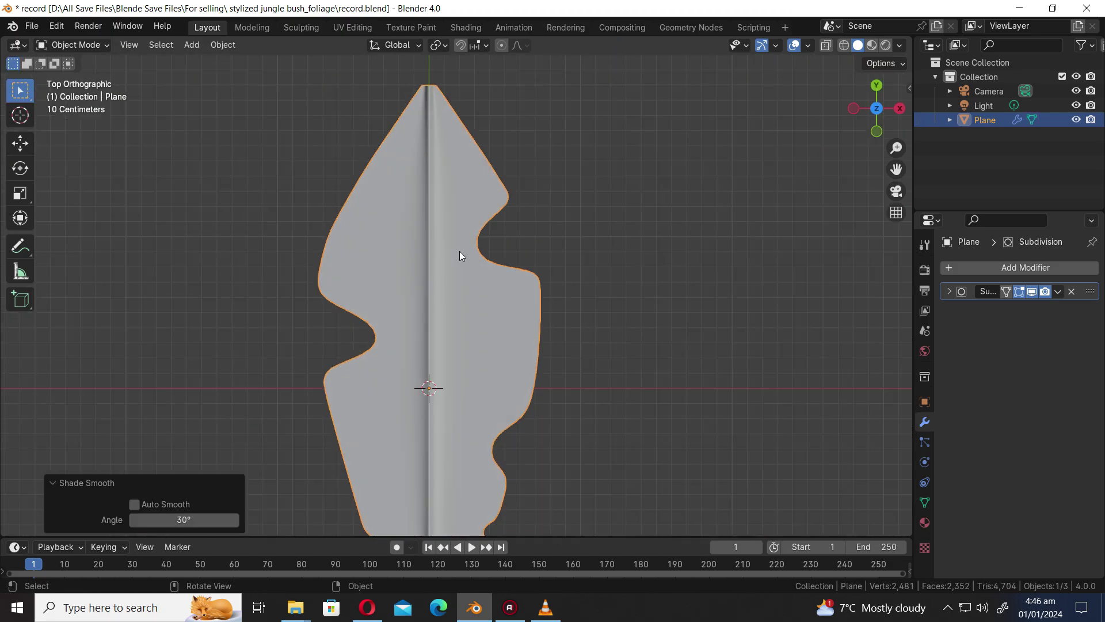
- Inset the four faces left of the midrib near the upper tip by about 0.051 m and delete the inner faces
key("Tab")
middle_click_drag(418, 235, 461, 333, "shift")
left_click(150, 45)
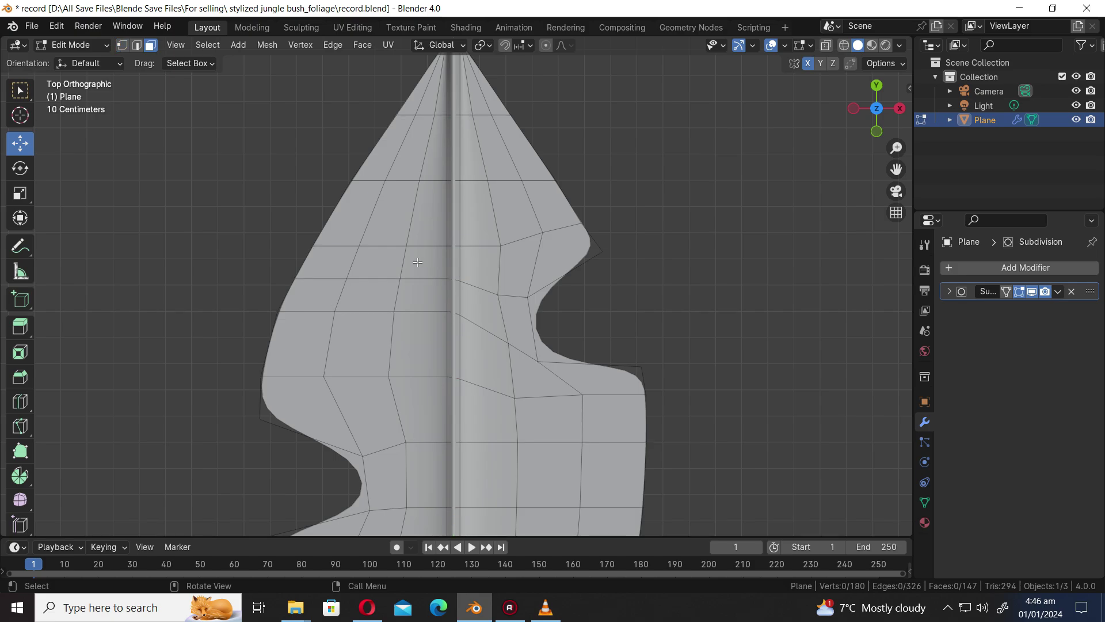
left_click(400, 269)
left_click(380, 263, "shift")
left_click(366, 295, "shift")
left_click(415, 300, "shift")
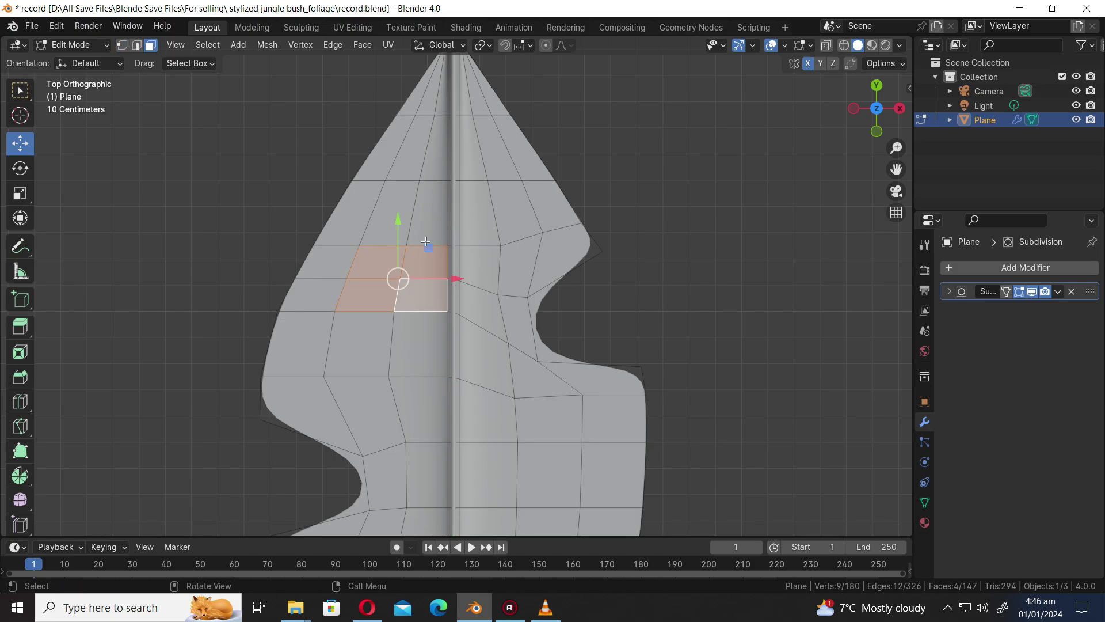
key("i")
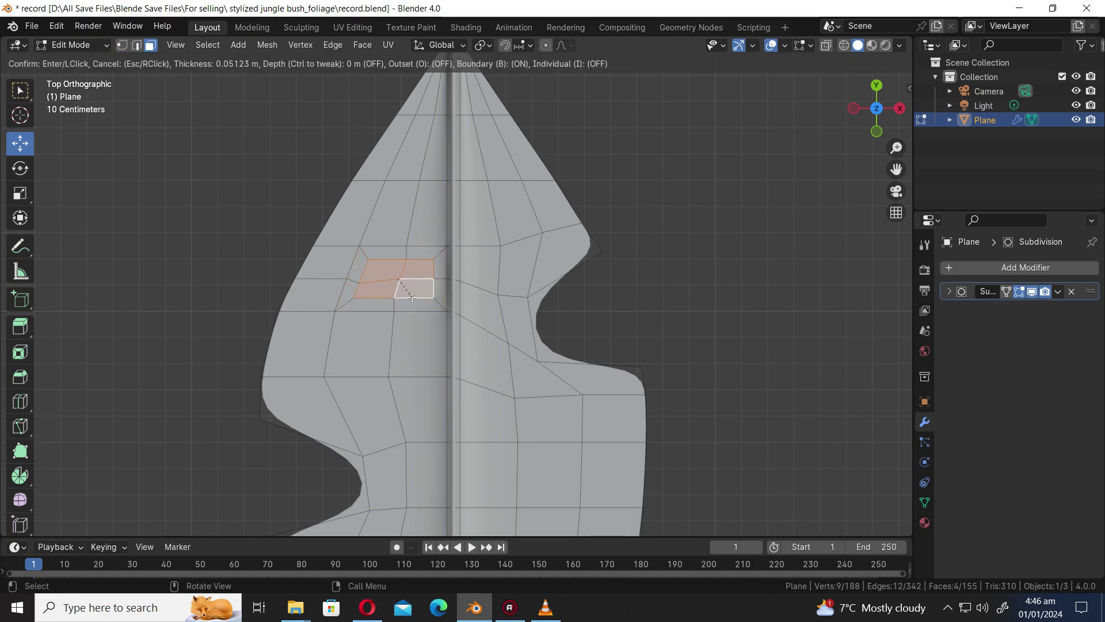
left_click(412, 296)
key("x")
left_click(393, 277)
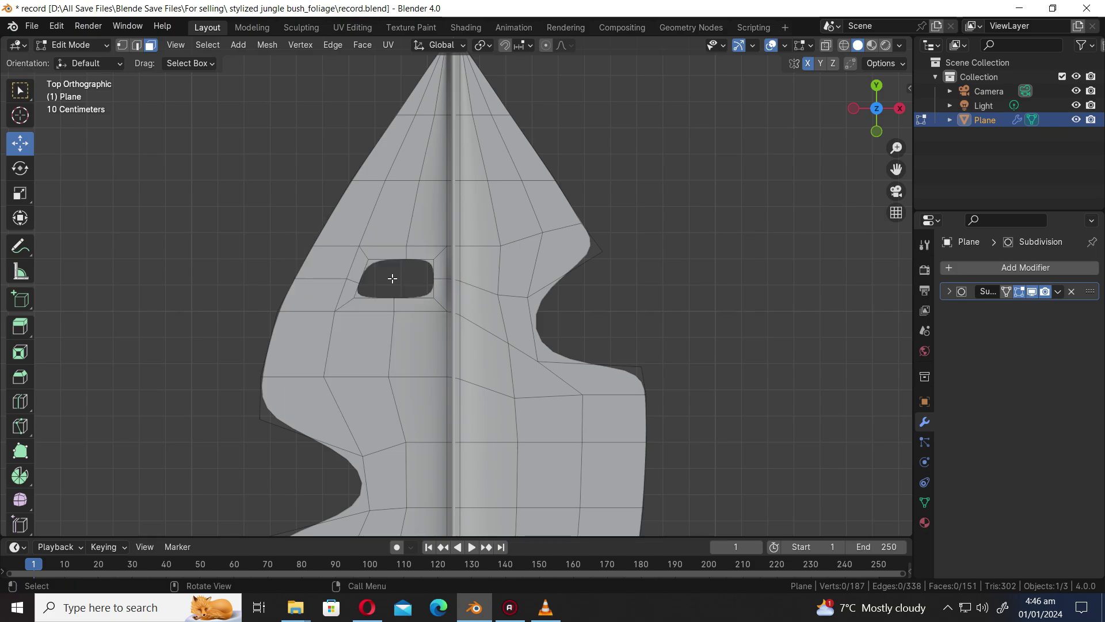
- Round the upper left hole's edge loop with LoopTools Circle, shrink it and shift it slightly away from the midrib
left_click(137, 45)
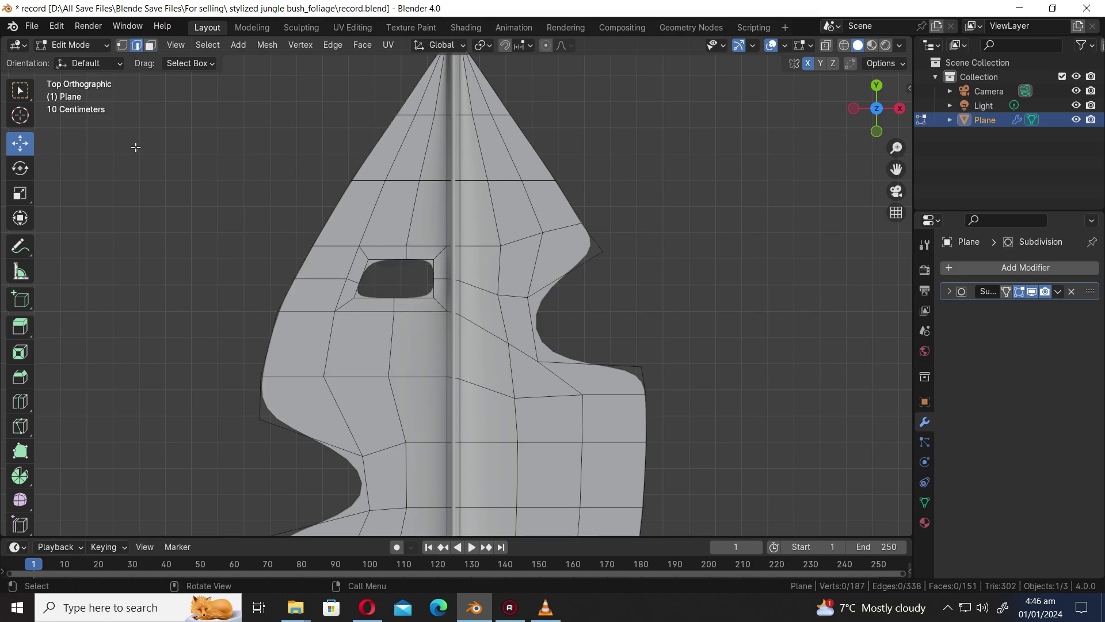
left_click(426, 263, "alt")
right_click(607, 131)
mouse_move(620, 125)
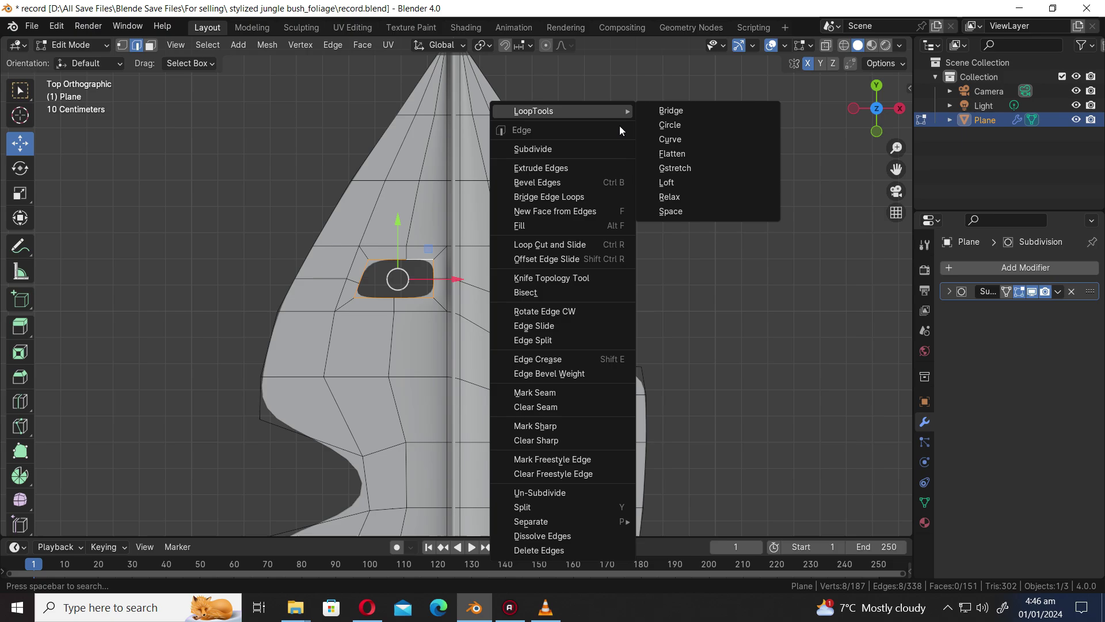
left_click(654, 125)
key("s")
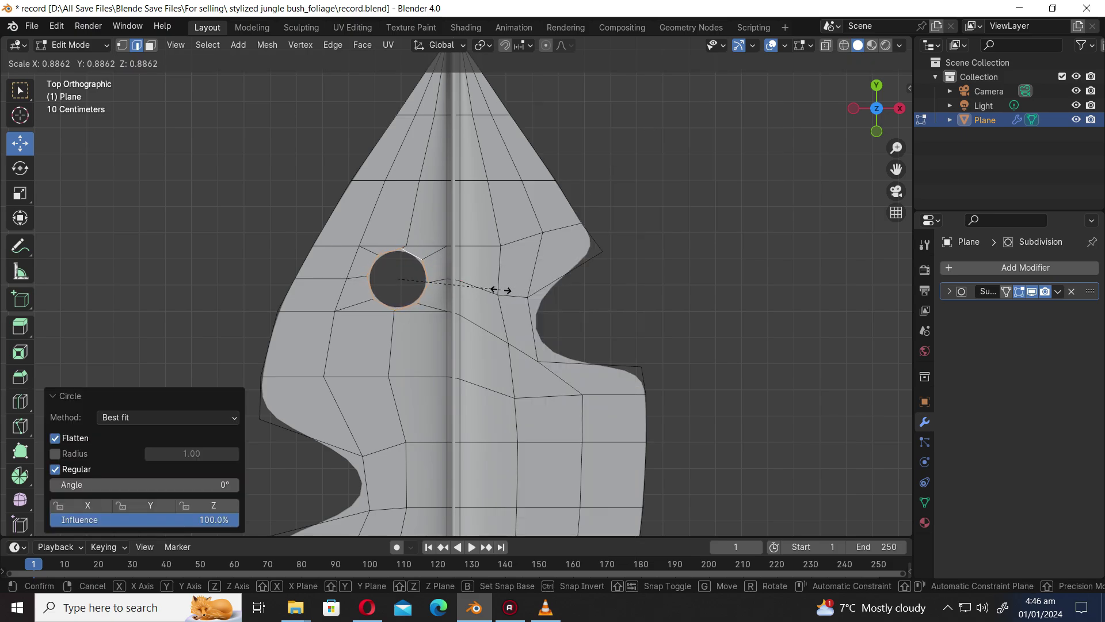
left_click(488, 288)
left_click_drag(458, 279, 453, 279)
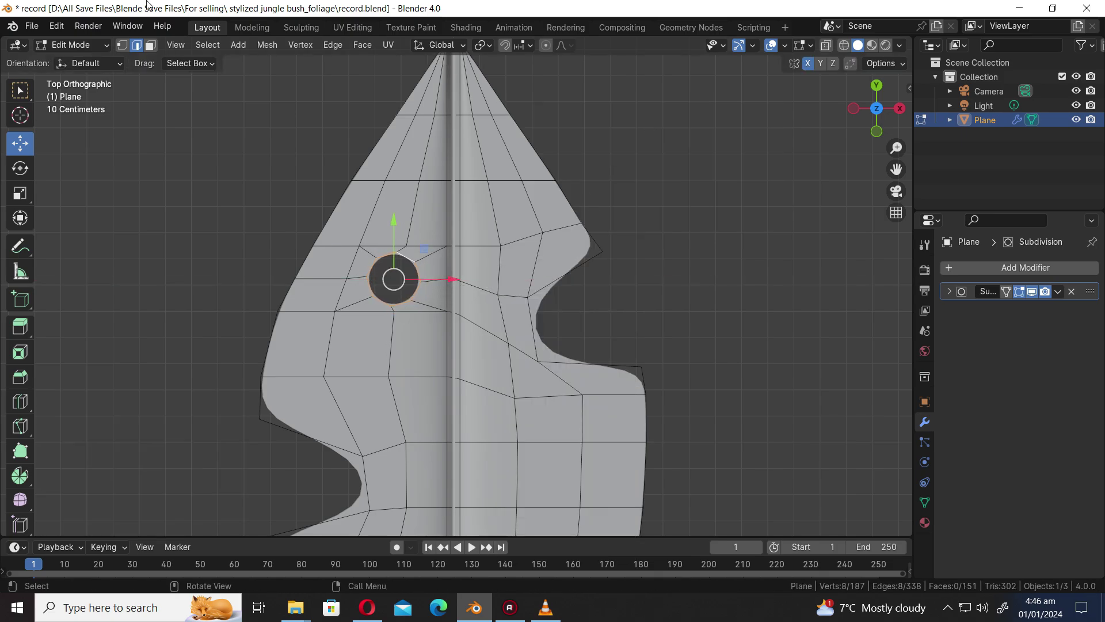
- Slide the vertices to the left, above and below the round hole away from it to even out the surrounding faces
key("1")
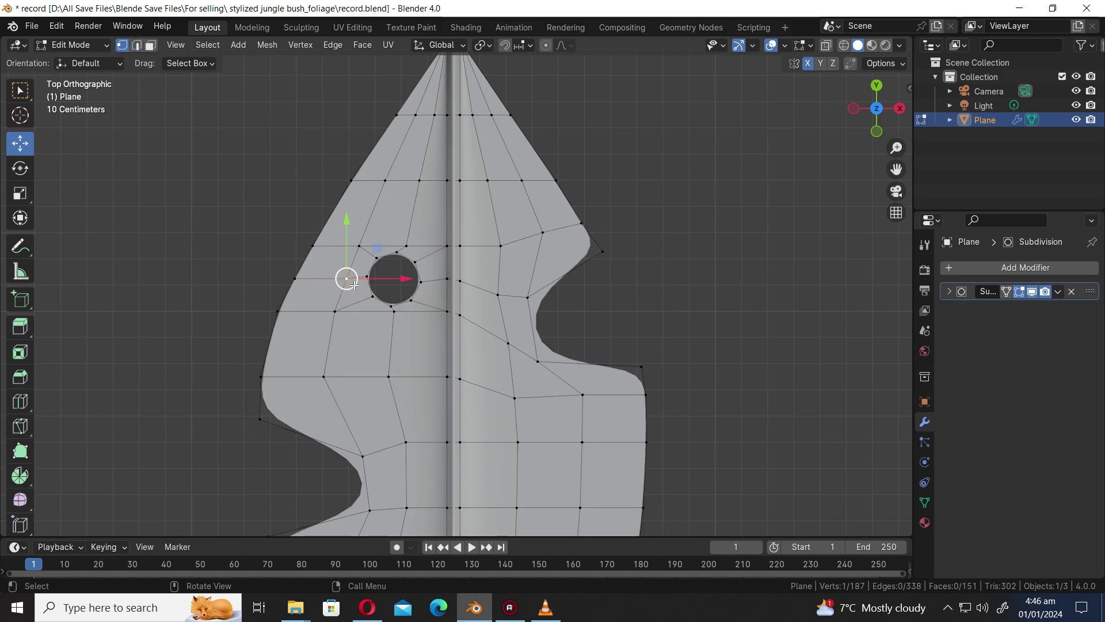
key("shift+v")
left_click(340, 286)
left_click(402, 245)
key("shift+v")
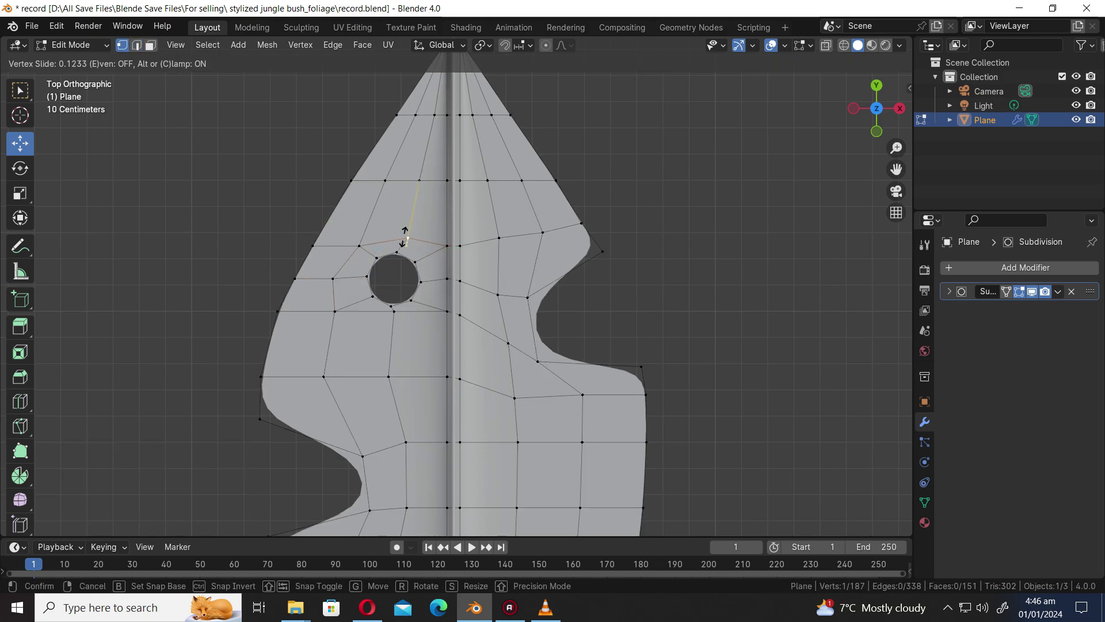
left_click(405, 230)
left_click(393, 328)
key("shift+v")
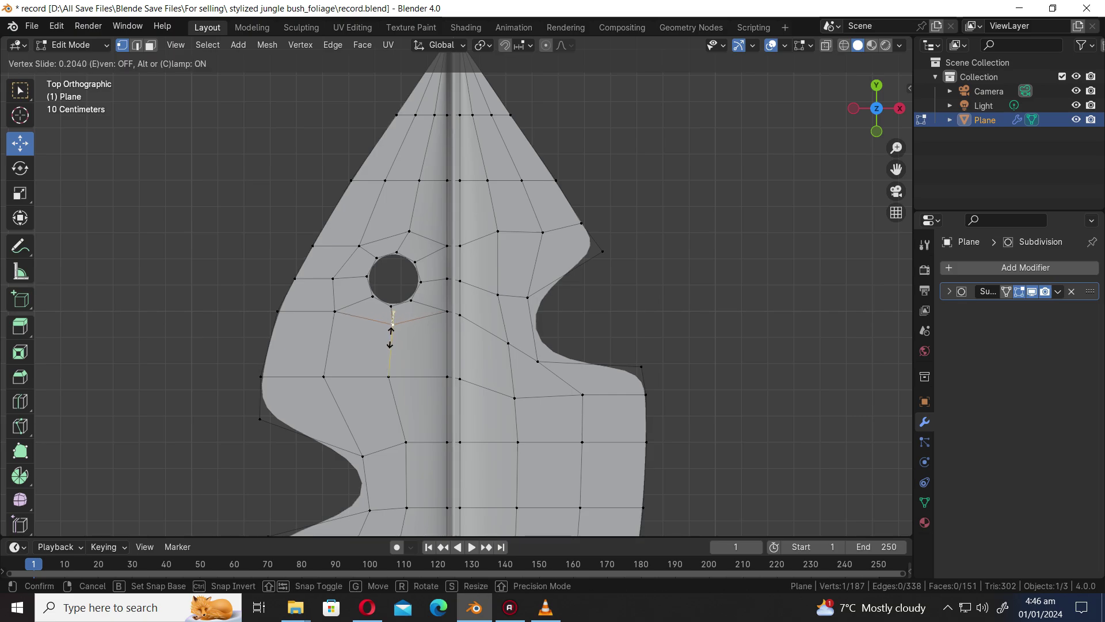
left_click(391, 346)
- Select the round hole's edge loop and scale it up slightly
left_click(136, 46)
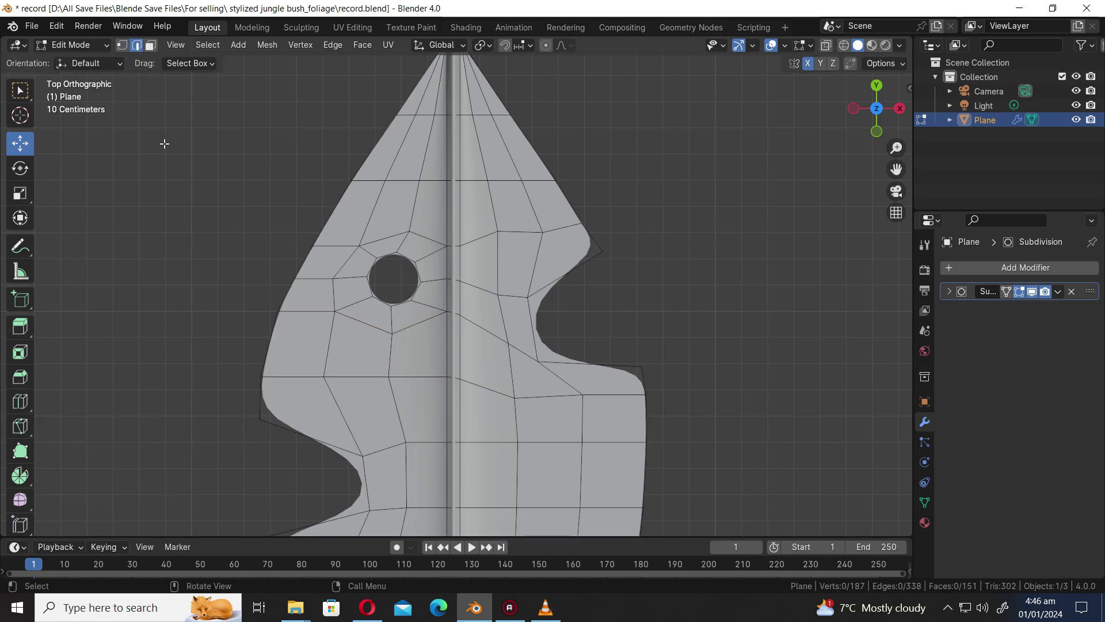
key("s")
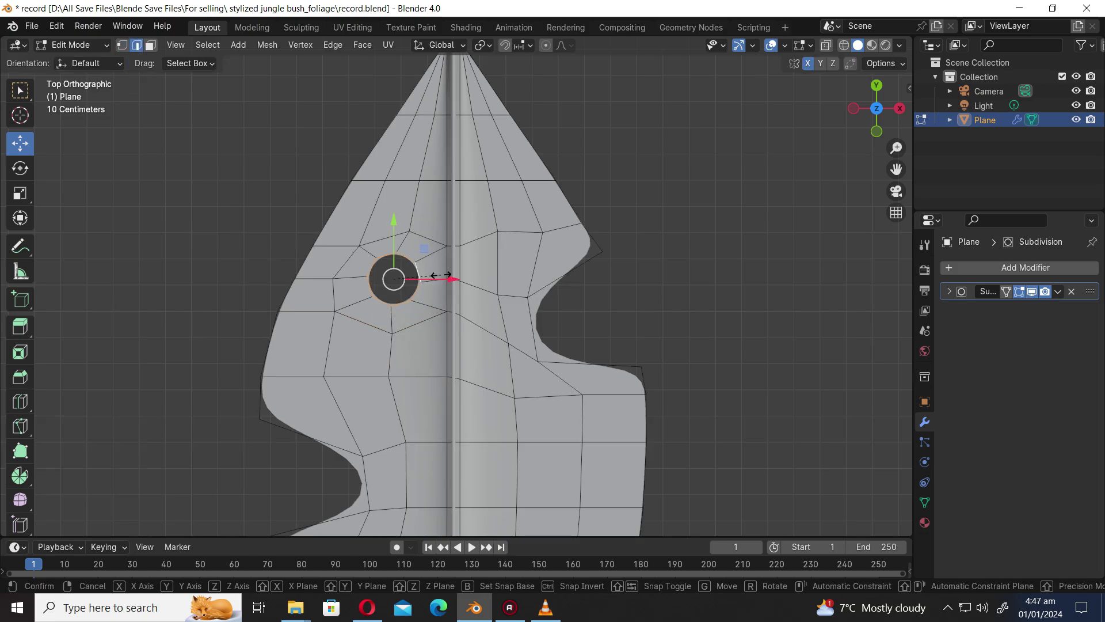
left_click(444, 276)
- Inset the single face right of the midrib below the upper right notch and delete the inner face
scroll(545, 321, "down", 1)
middle_click_drag(545, 320, 518, 261, "shift")
key("3")
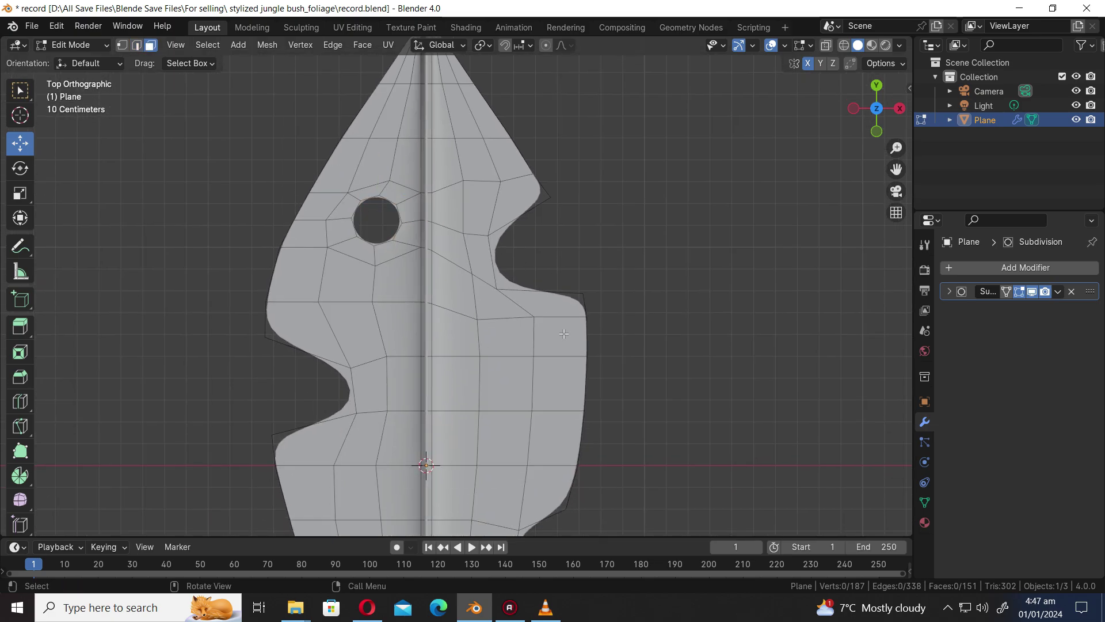
left_click(522, 339)
key("i")
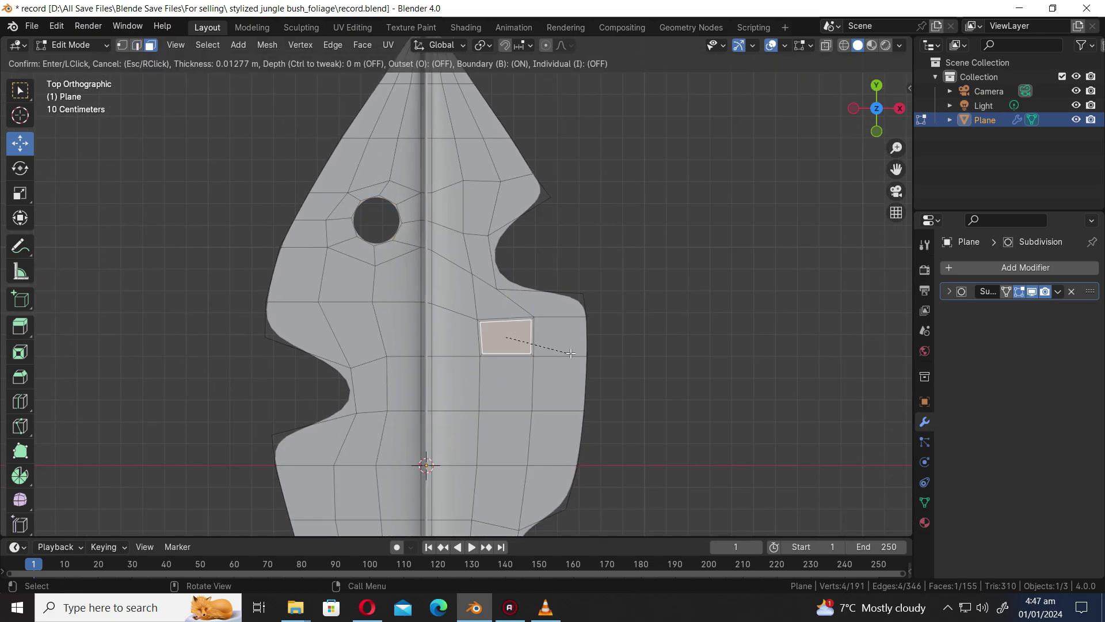
left_click(565, 353)
key("x")
left_click(565, 353)
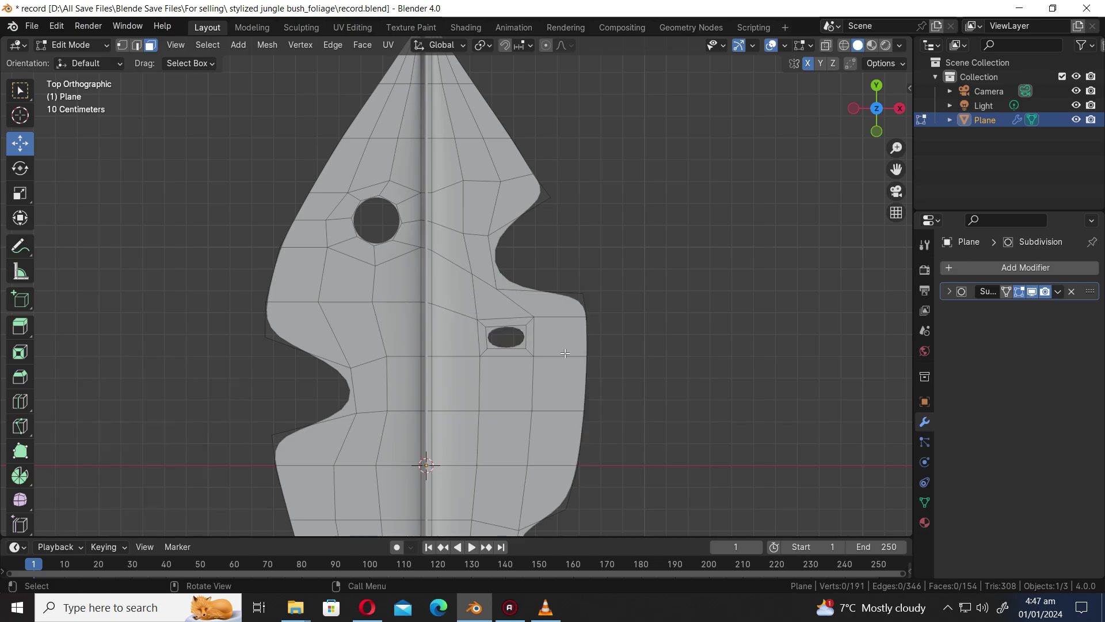
- Select the new right-hand hole's edge loop and round it with LoopTools Circle
left_click(134, 44)
right_click(586, 280)
mouse_move(649, 155)
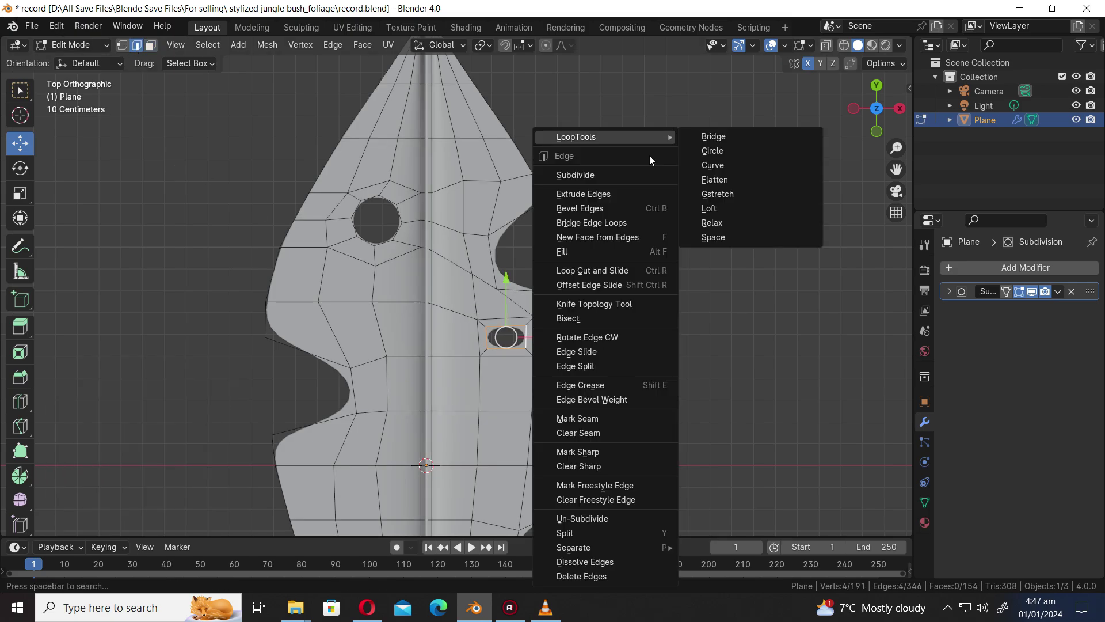
left_click(706, 149)
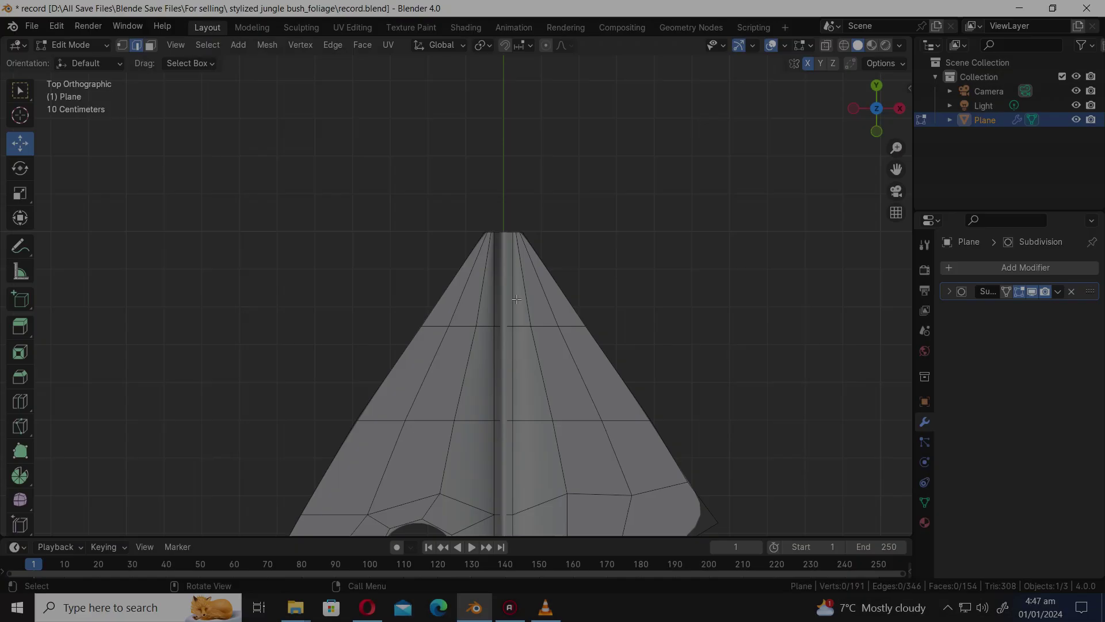
- Narrow the leaf's upper tip vertices along X with Smooth proportional editing turned on
key("1")
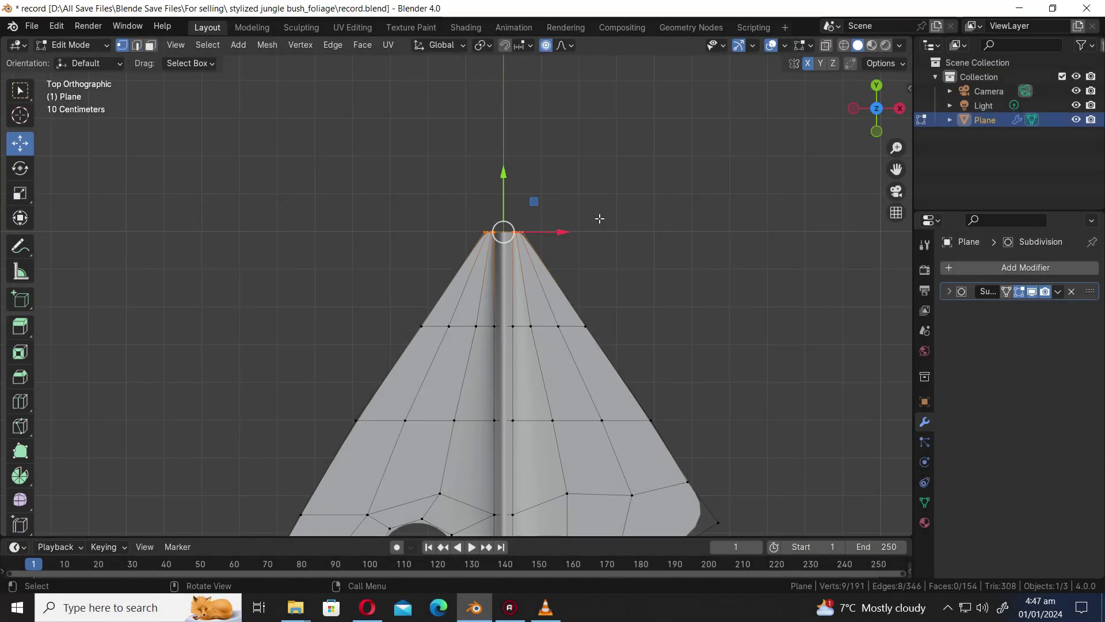
key("s")
key("x")
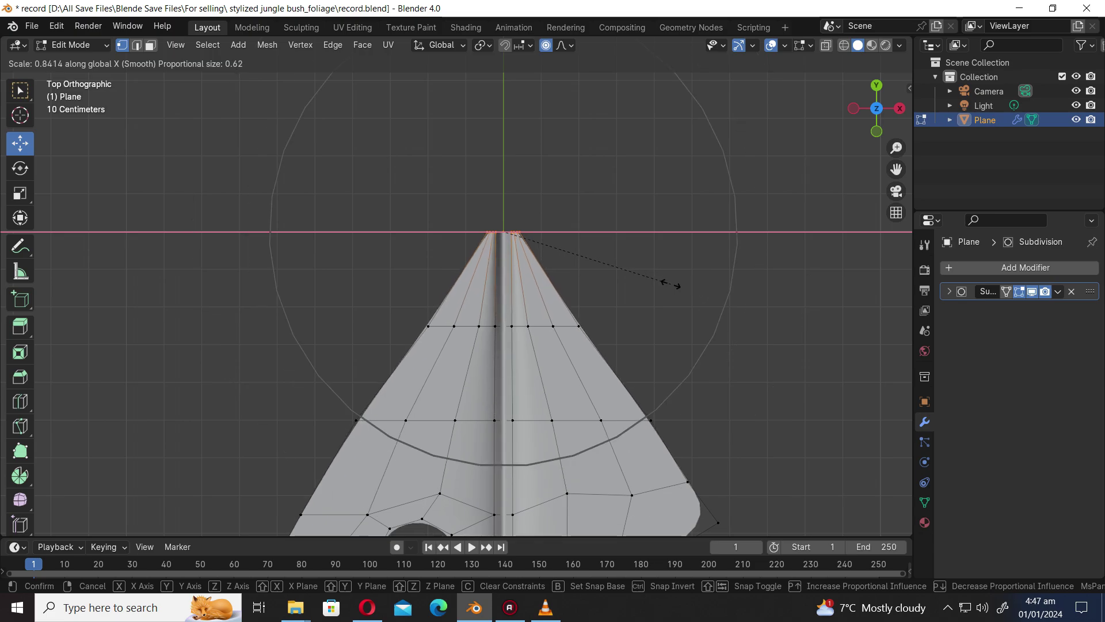
left_click(587, 262)
key("alt+a")
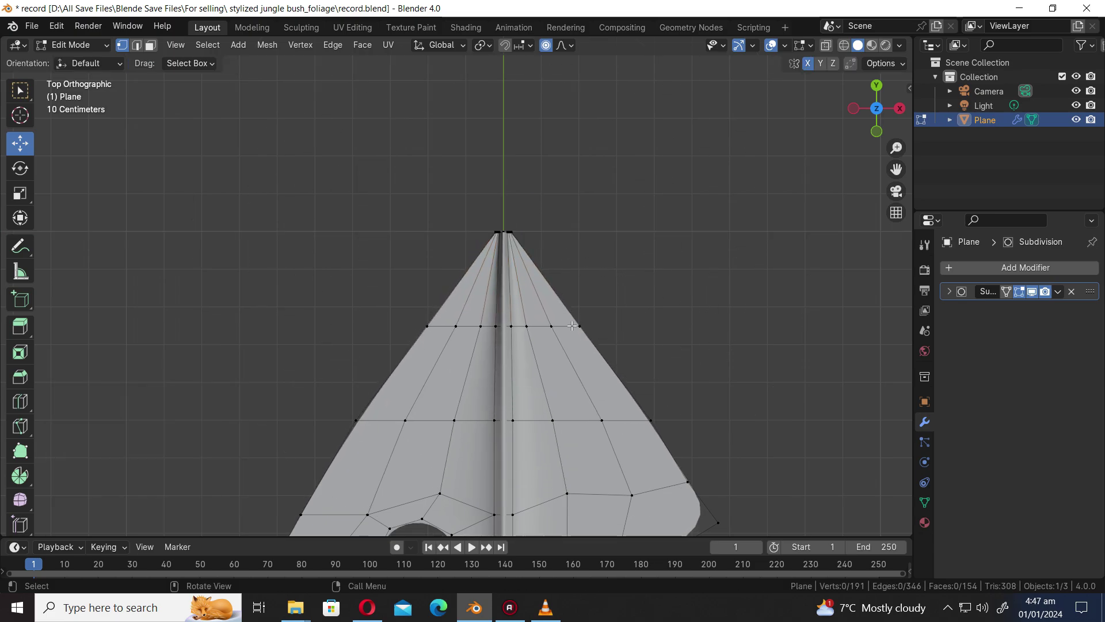
- Widen the horizontal edge loop just below the upper tip to about 1.135 along X with a proportional size of 0.39
key("s")
key("x")
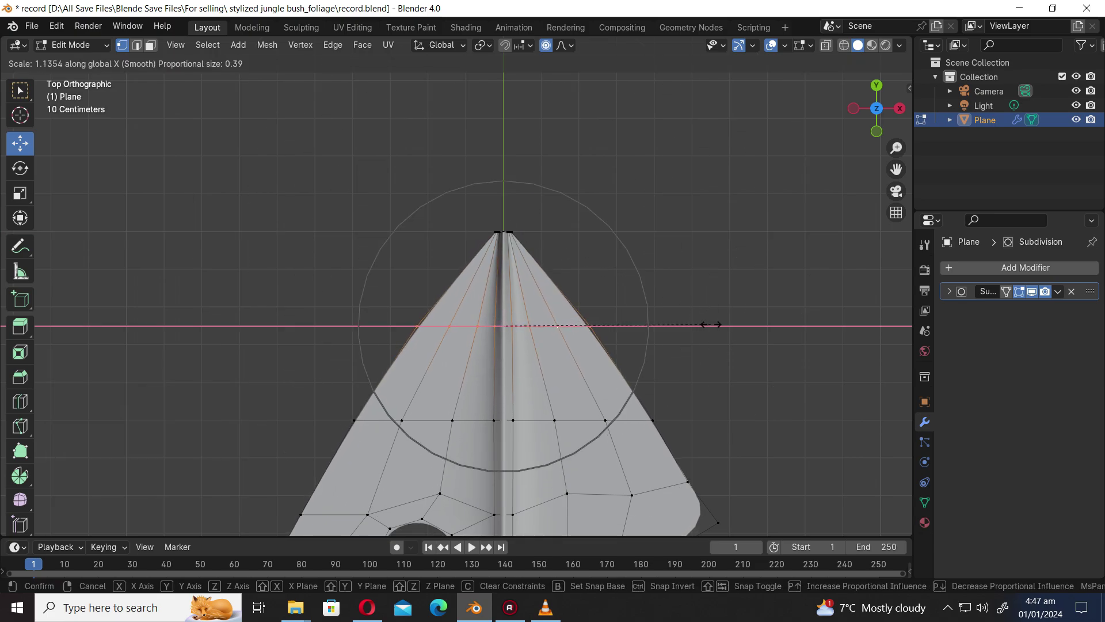
left_click(711, 324)
- Narrow the leaf's lower end vertices to about 0.34 along X with a proportional size of 0.35
scroll(711, 343, "down", 10)
middle_click_drag(693, 362, 678, 219, "shift")
scroll(523, 367, "up", 8)
middle_click_drag(523, 368, 566, 276, "shift")
left_click_drag(544, 455, 405, 392)
key("s")
key("x")
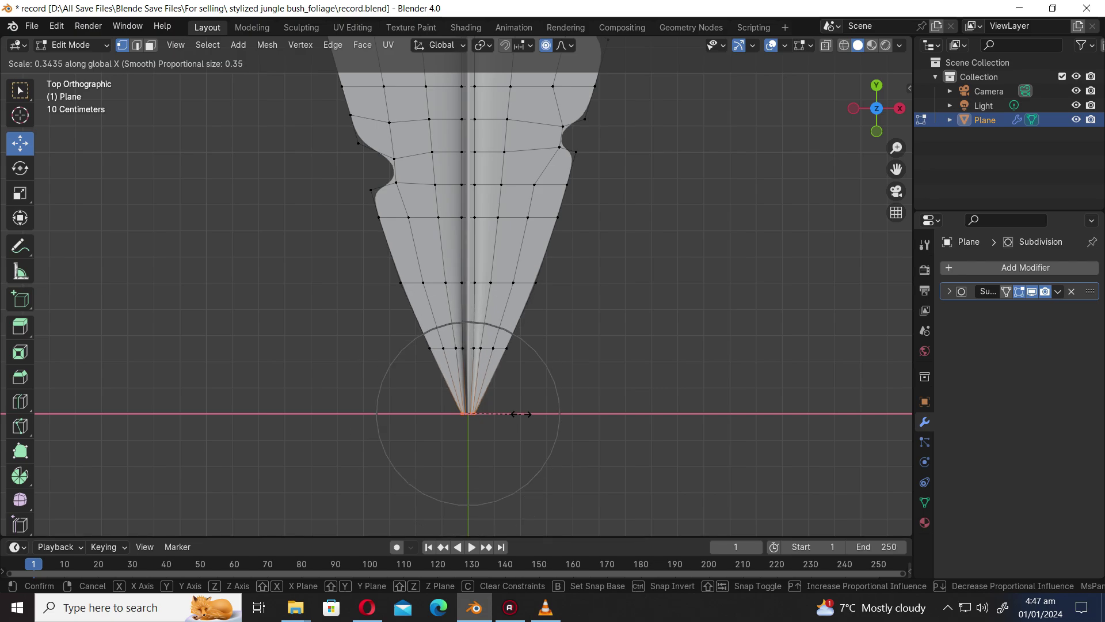
left_click(519, 414)
- Widen the second horizontal edge loop above the leaf's lower end along X with a proportional size of 0.35
key("alt+a")
left_click(505, 281, "alt")
key("s")
key("x")
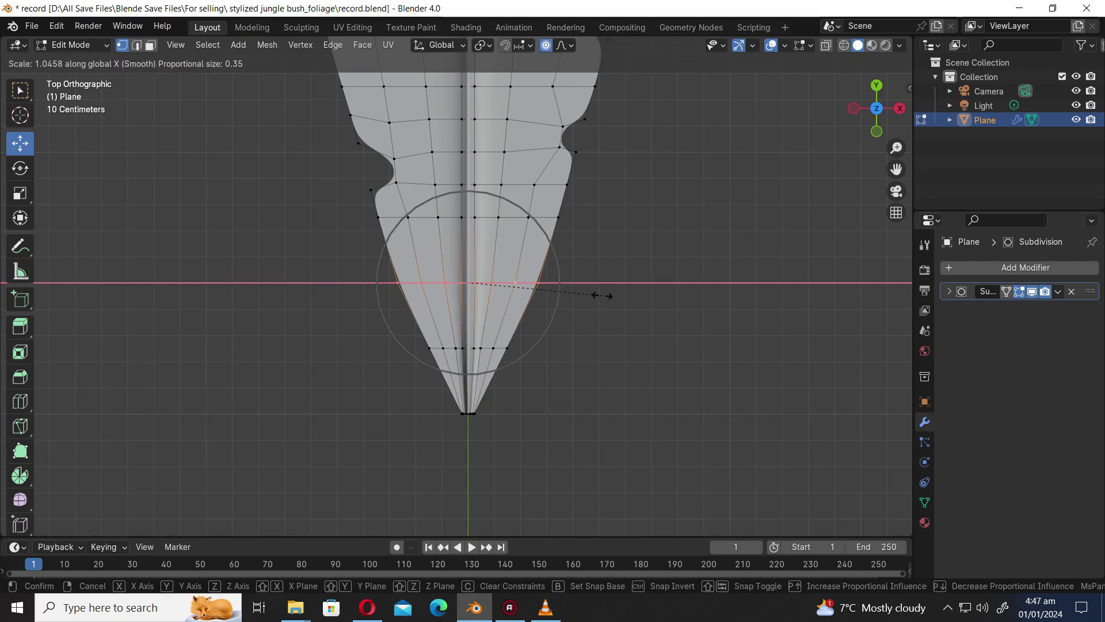
left_click(633, 294)
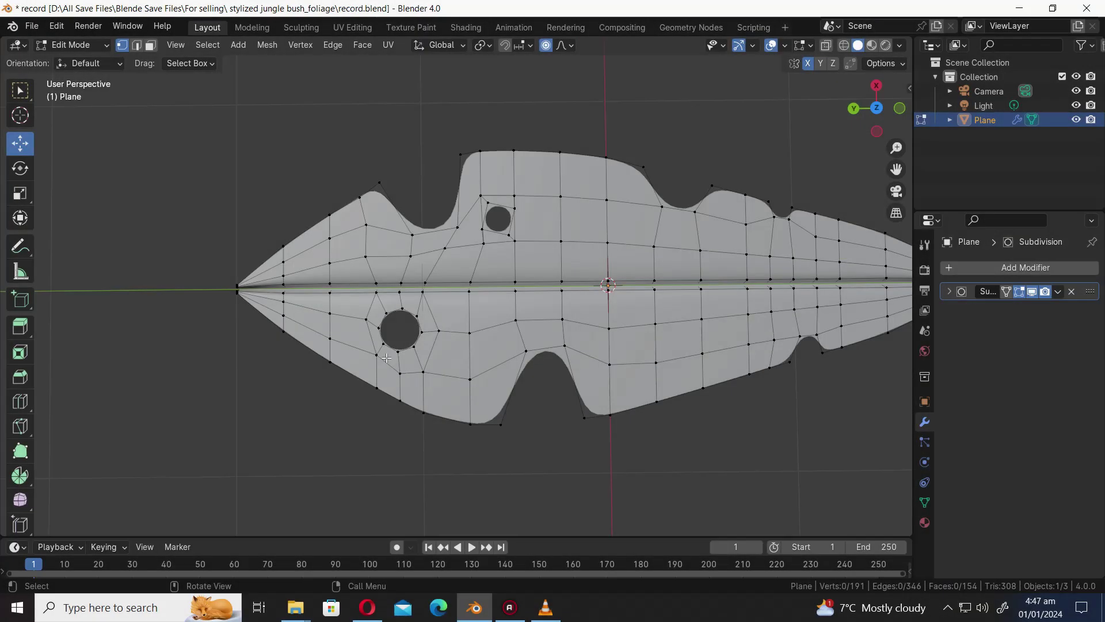
- Enlarge the larger round hole in the leaf with Smooth proportional editing at a size of about 0.24
left_click(400, 331)
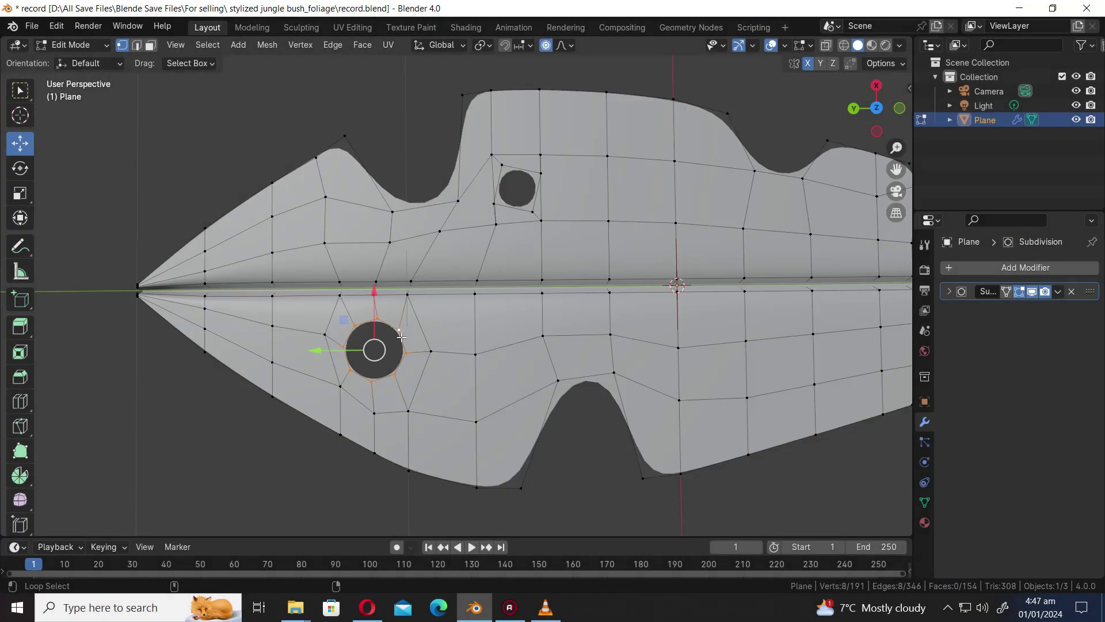
key("s")
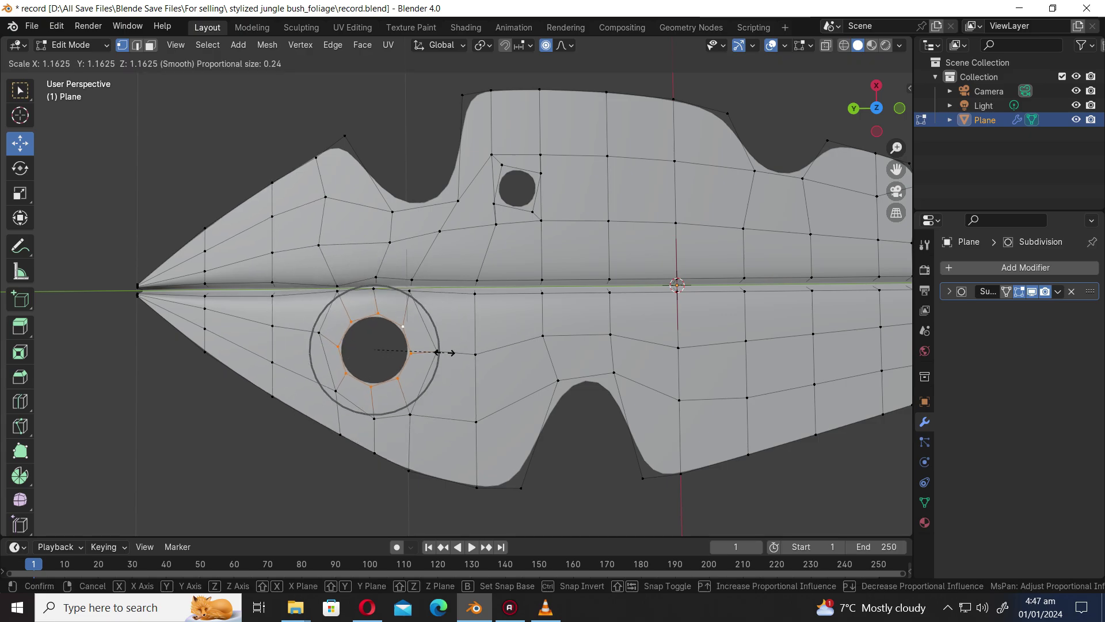
scroll(445, 353, "up", 5)
left_click(459, 357)
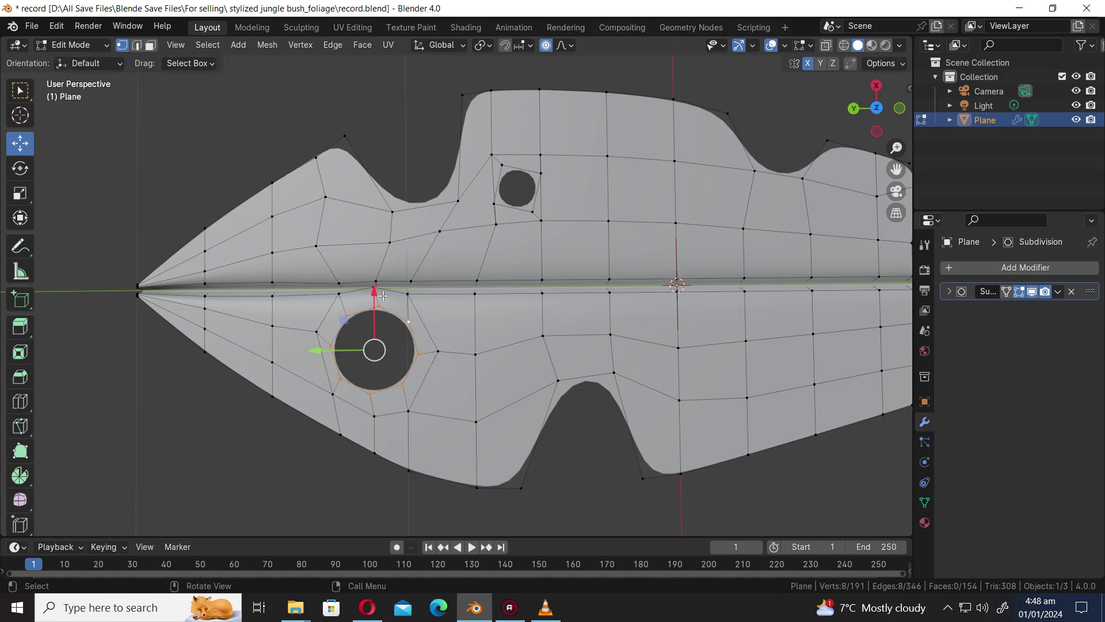
left_click_drag(383, 296, 373, 237)
left_click(372, 249)
- Enlarge the smaller round hole together with the ring of faces surrounding it, with proportional editing turned off
left_click(516, 166)
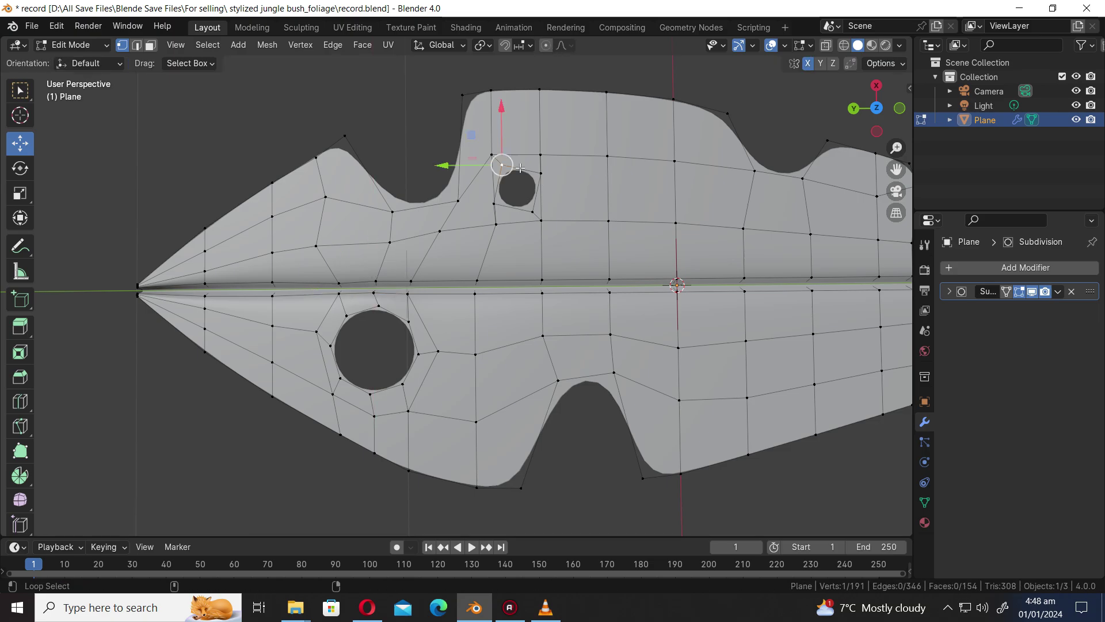
left_click(520, 167, "alt")
key("s")
left_click(562, 194)
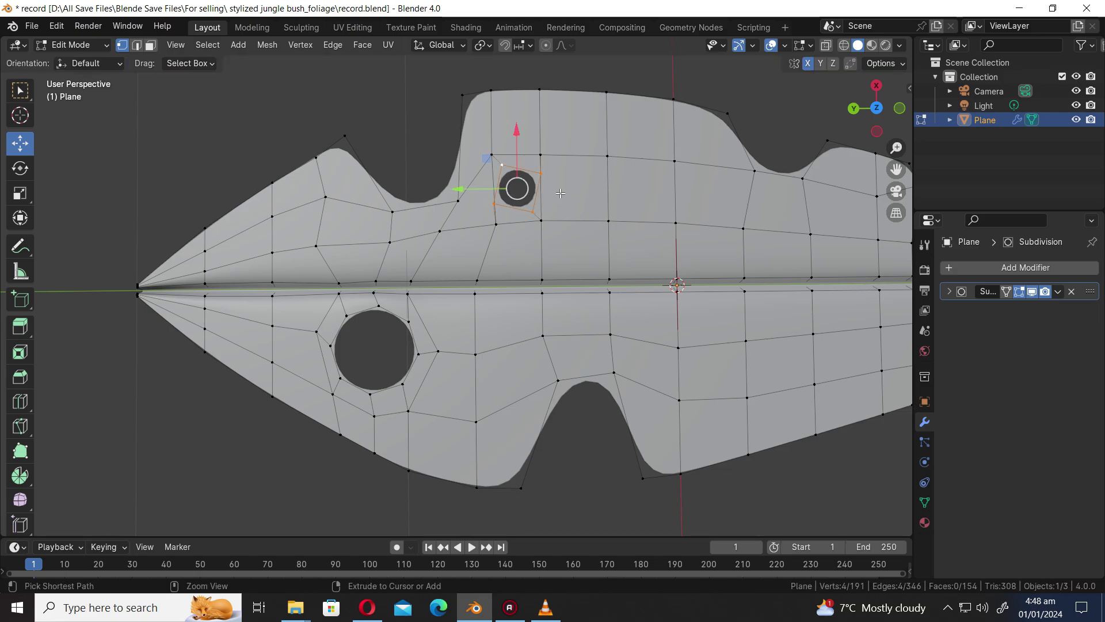
key("ctrl+KP_Add")
key("s")
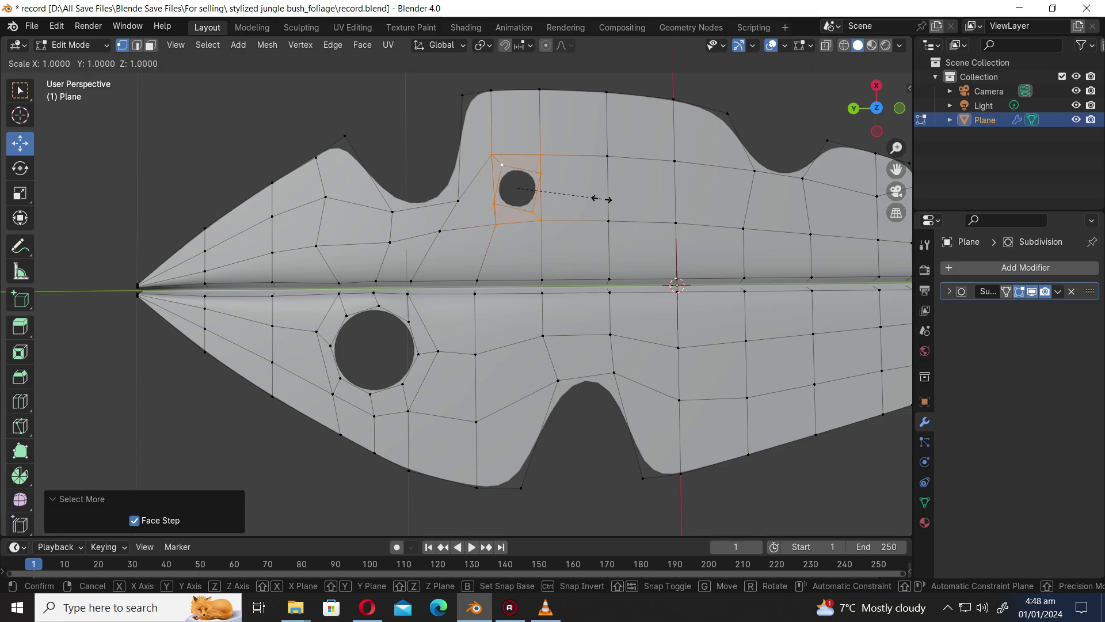
left_click(617, 203)
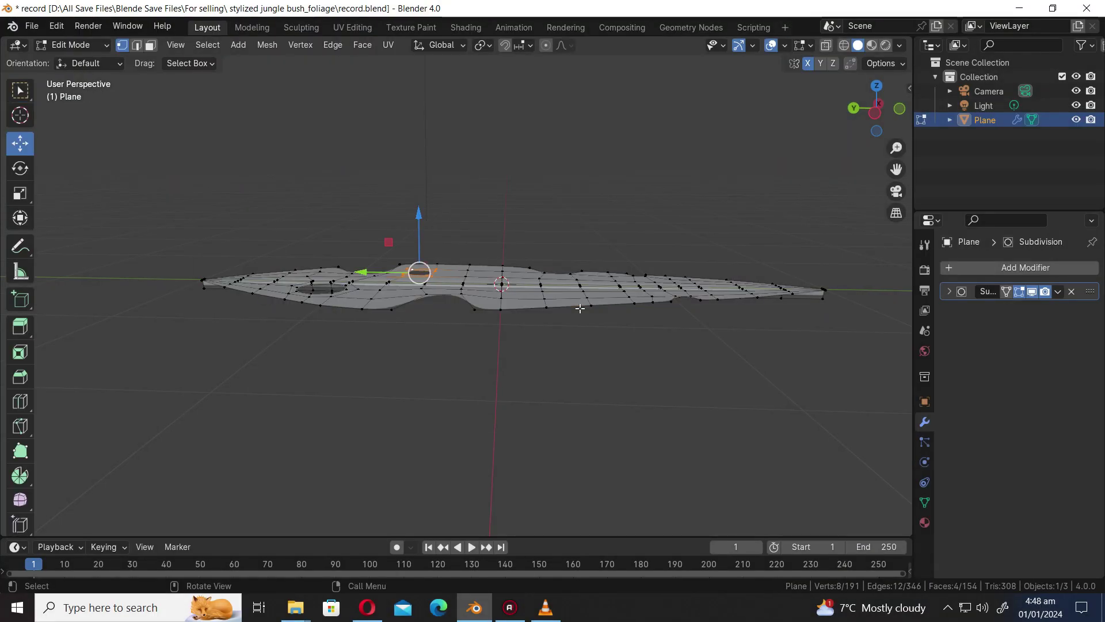
- Extrude the whole leaf mesh downward about 0.04 m to give it thickness
key("a")
key("e")
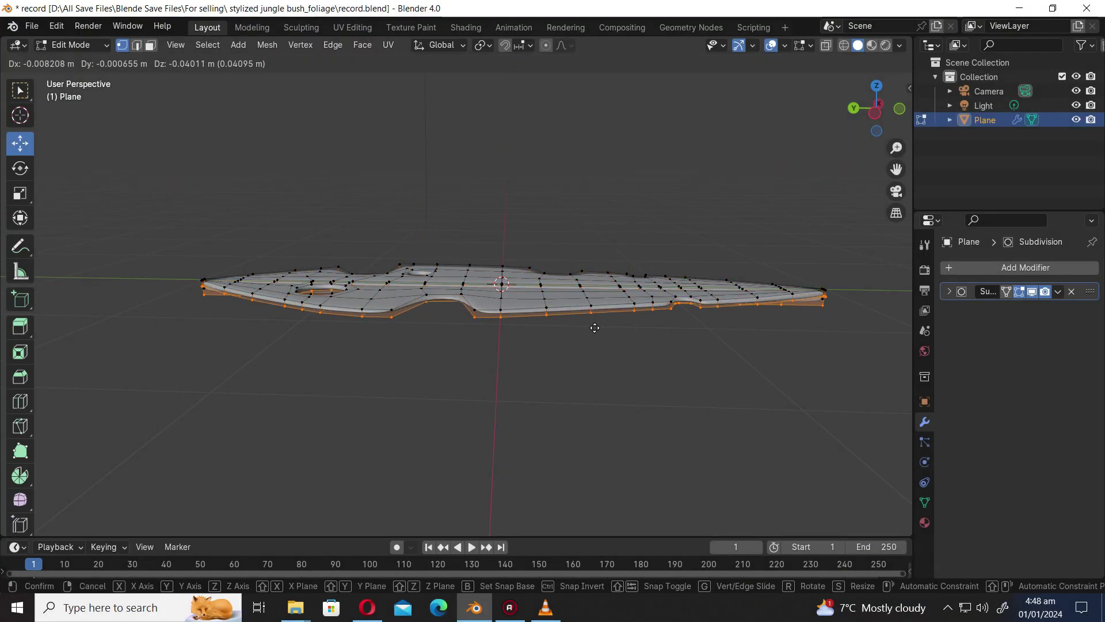
left_click(593, 324)
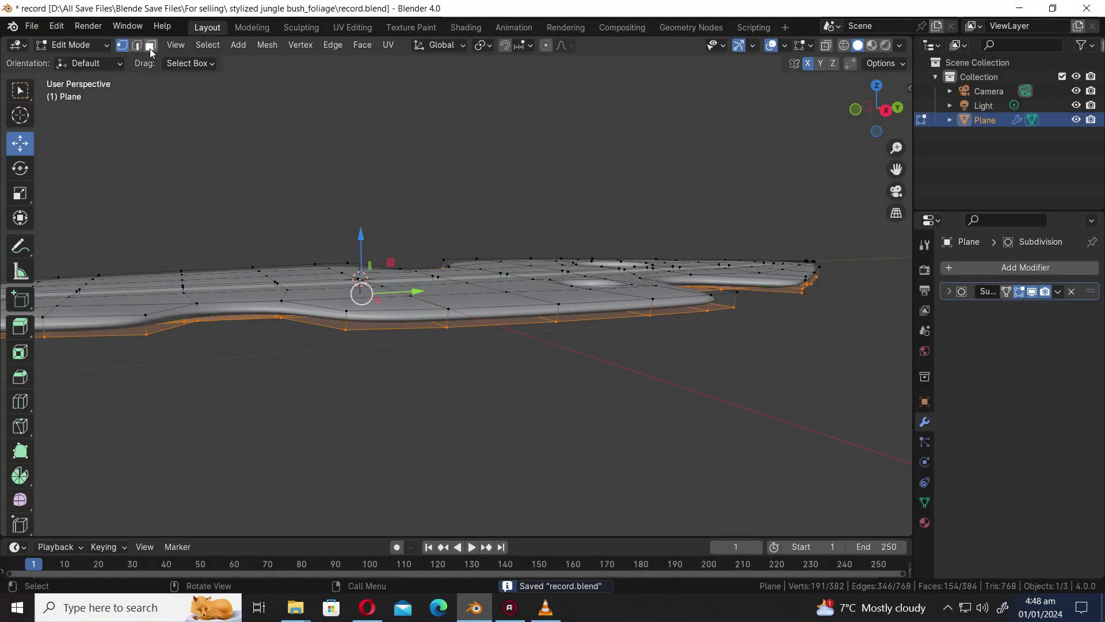
- Switch to edge selection and display the Subdivision modifier's result on the edit cage
key("2")
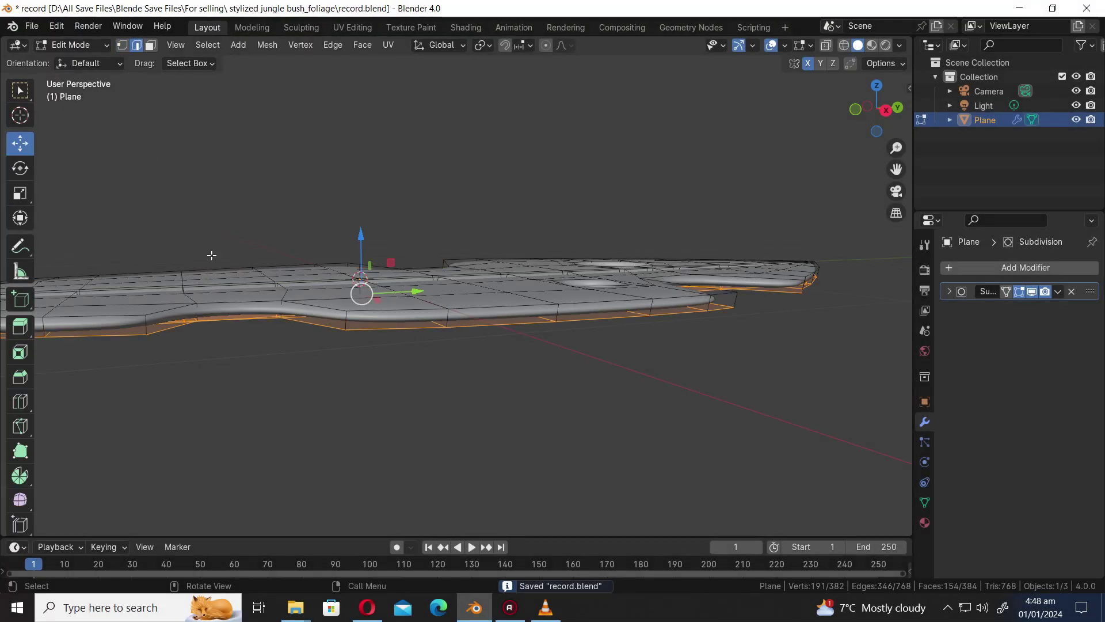
left_click(1006, 292)
key("KP_Decimal")
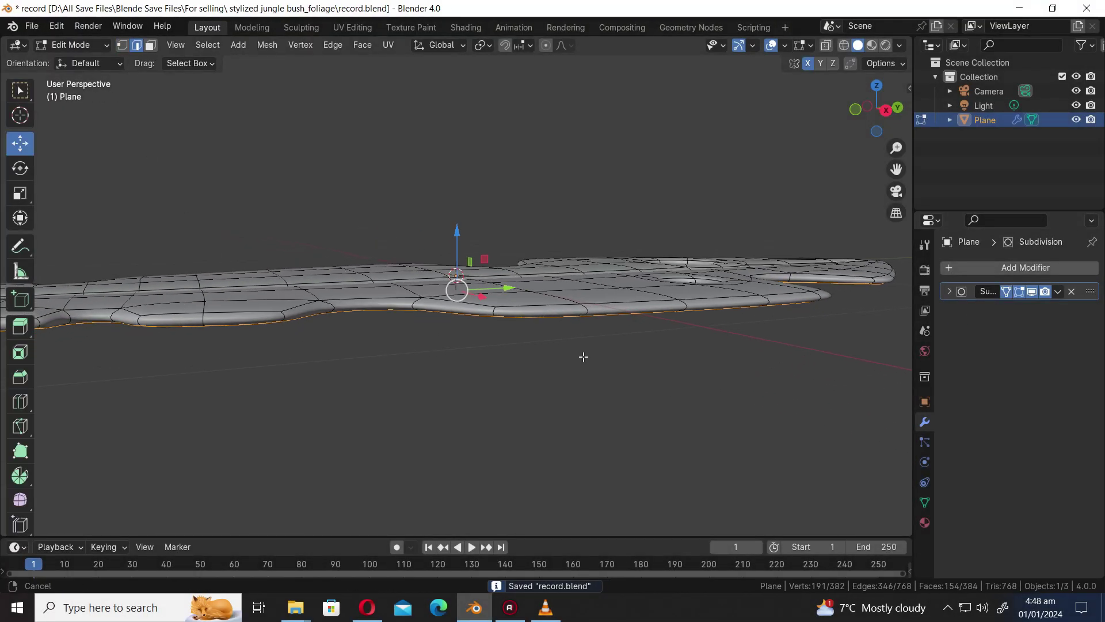
- Crease the four short vertical rim edges at the corners of the two lower notches on the leaf's positive X side
key("alt+a")
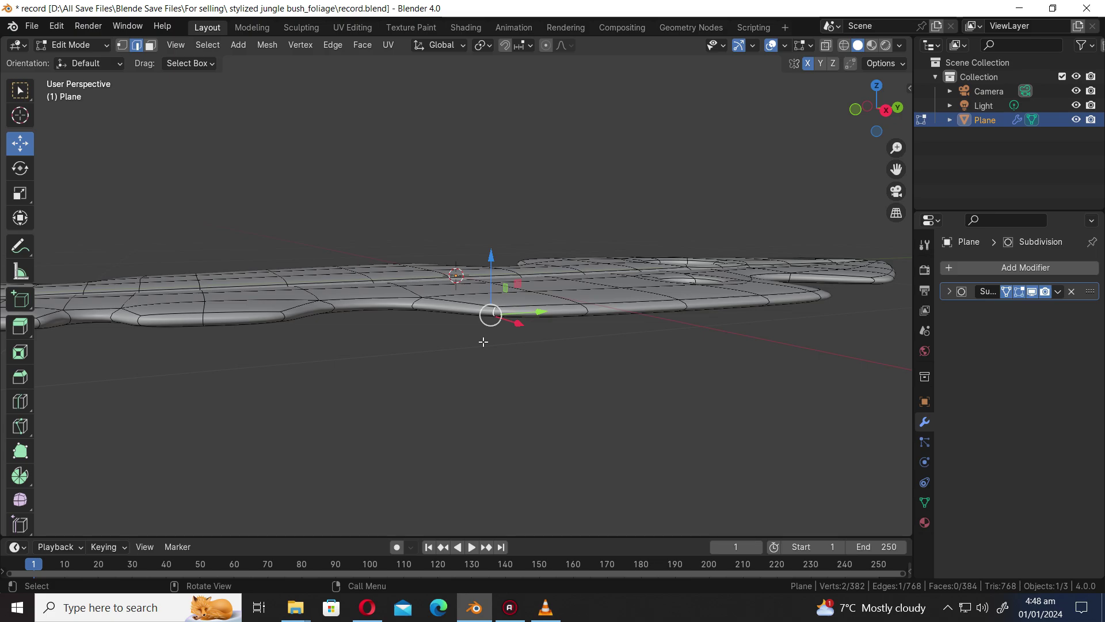
key("n")
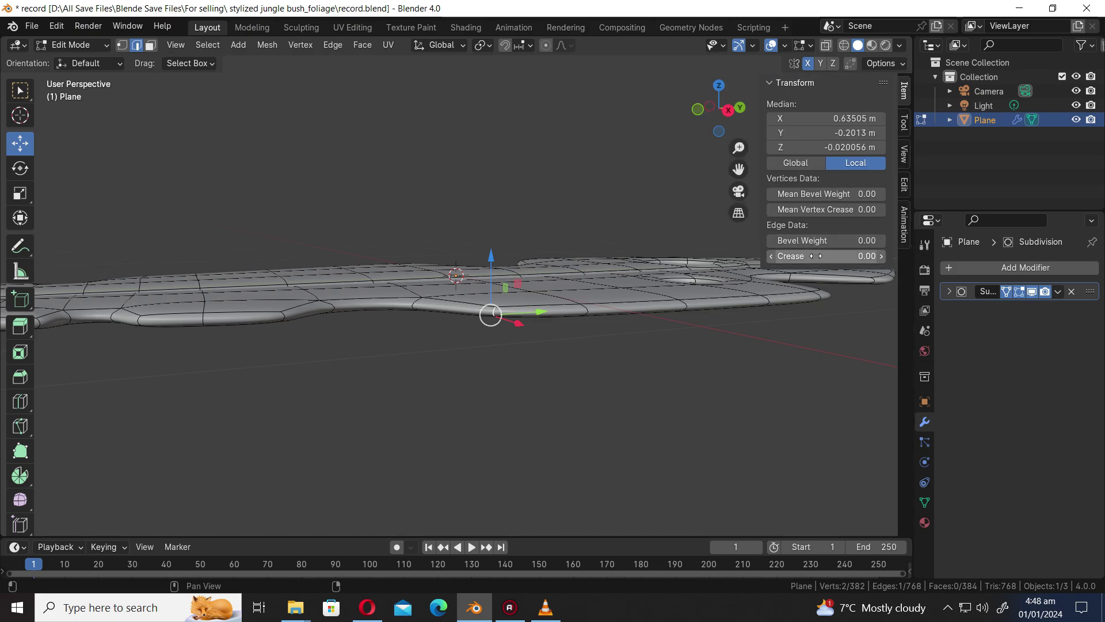
left_click_drag(820, 255, 884, 255)
middle_click_drag(515, 316, 498, 383)
left_click(420, 386)
left_click(299, 387, "shift")
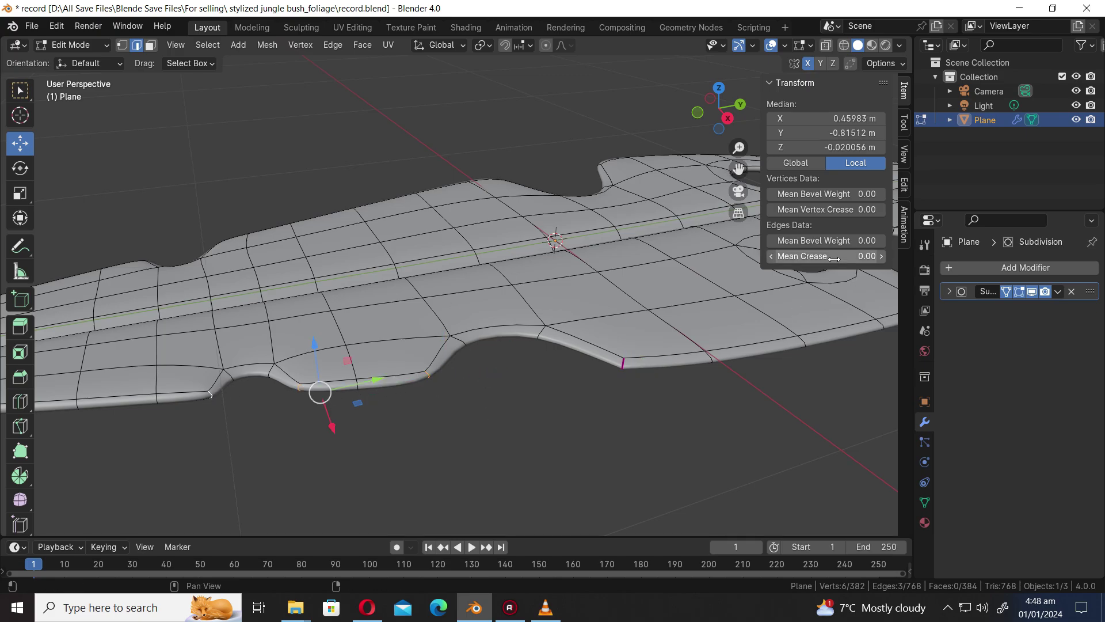
left_click_drag(831, 257, 898, 257)
- Widen the edge loop just above the leaf's lower tip to about 1.15 along X, then clear the selection
scroll(481, 406, "down", 3)
middle_click_drag(450, 396, 460, 462)
left_click(366, 502)
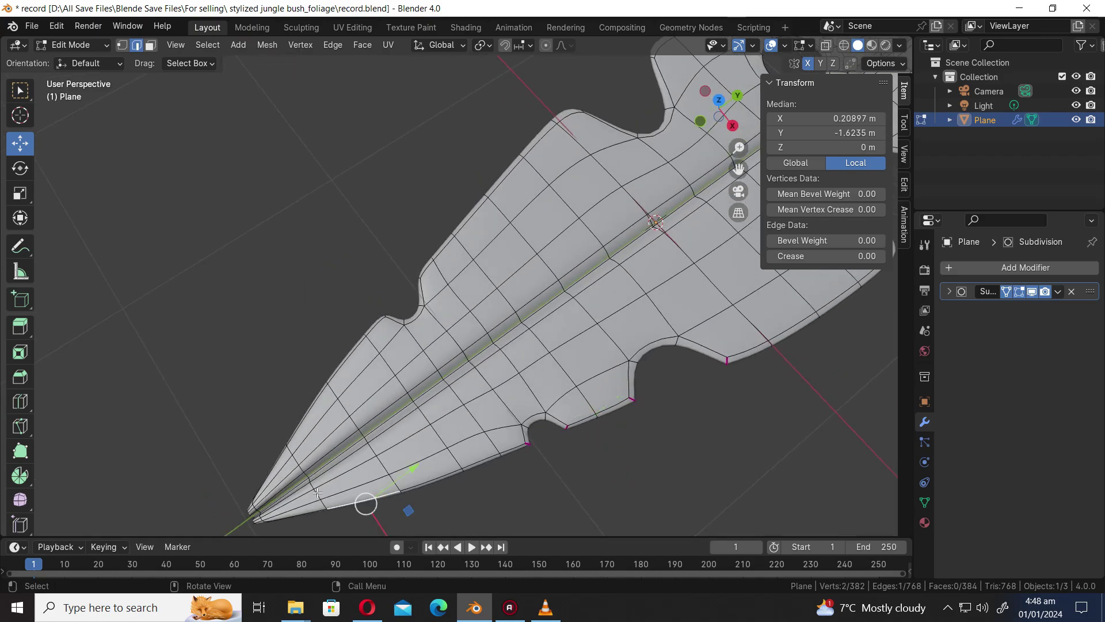
key("alt+a")
left_click(317, 493, "alt")
middle_click_drag(389, 488, 392, 437, "shift")
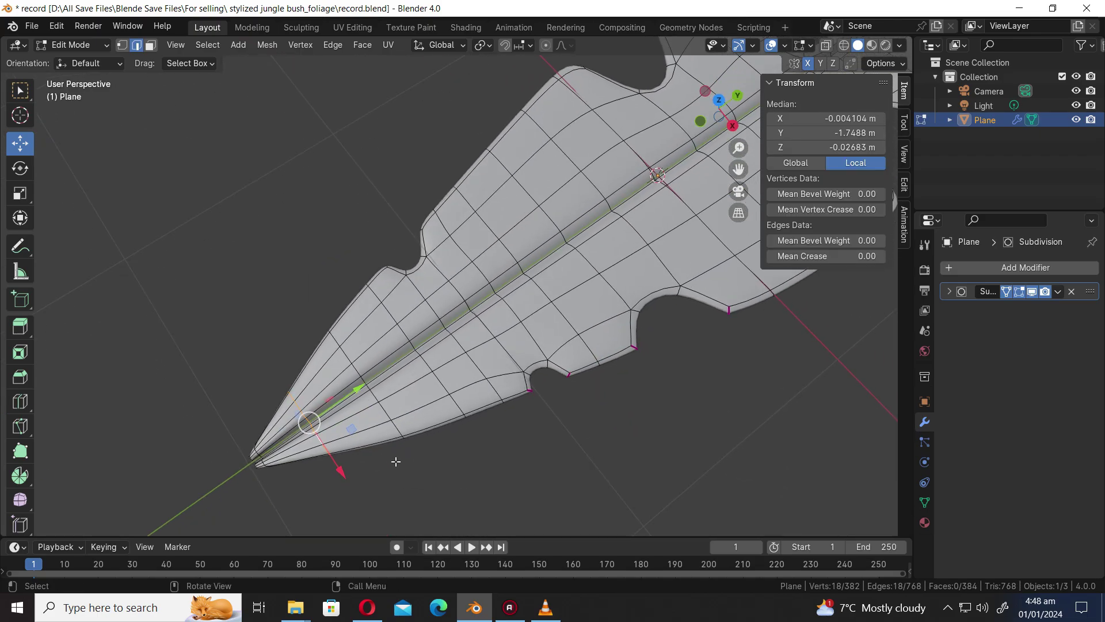
key("s")
key("x")
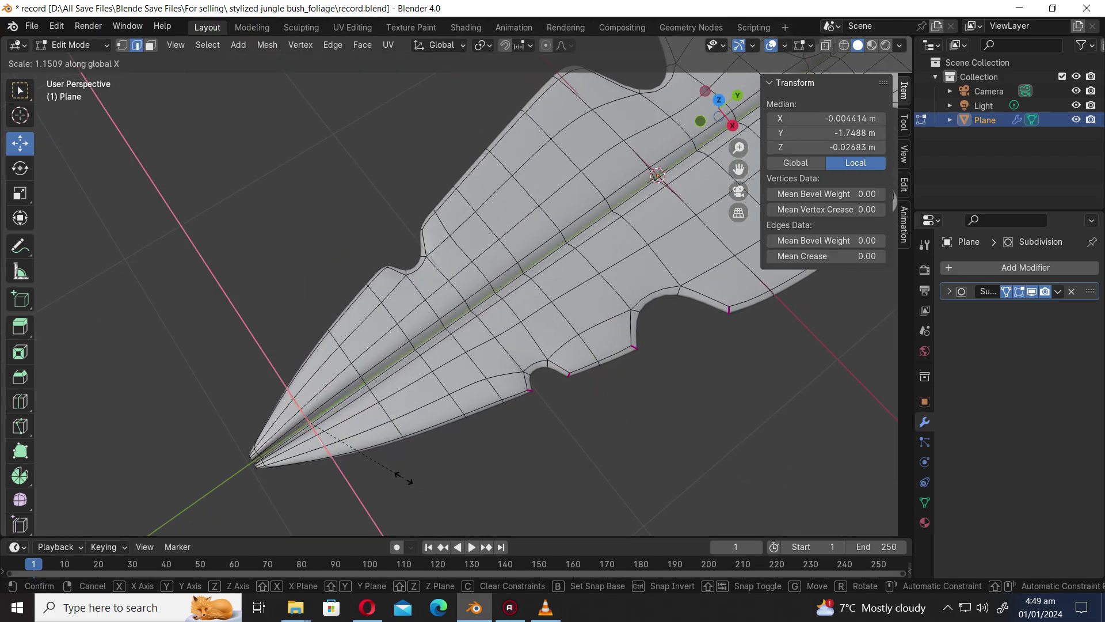
left_click(412, 480)
key("alt+a")
- Crease the two vertical rim edges at the corners of the upper notch on the leaf's positive X side
middle_click_drag(570, 426, 126, 493, "shift")
middle_click_drag(391, 403, 463, 369)
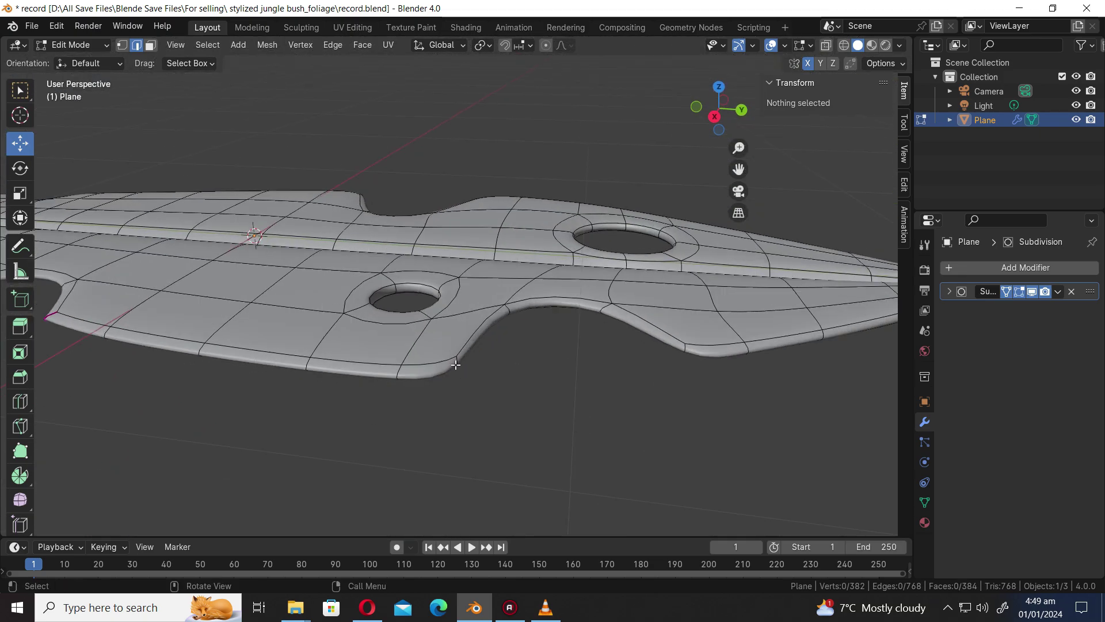
left_click(462, 366)
left_click(687, 355, "shift")
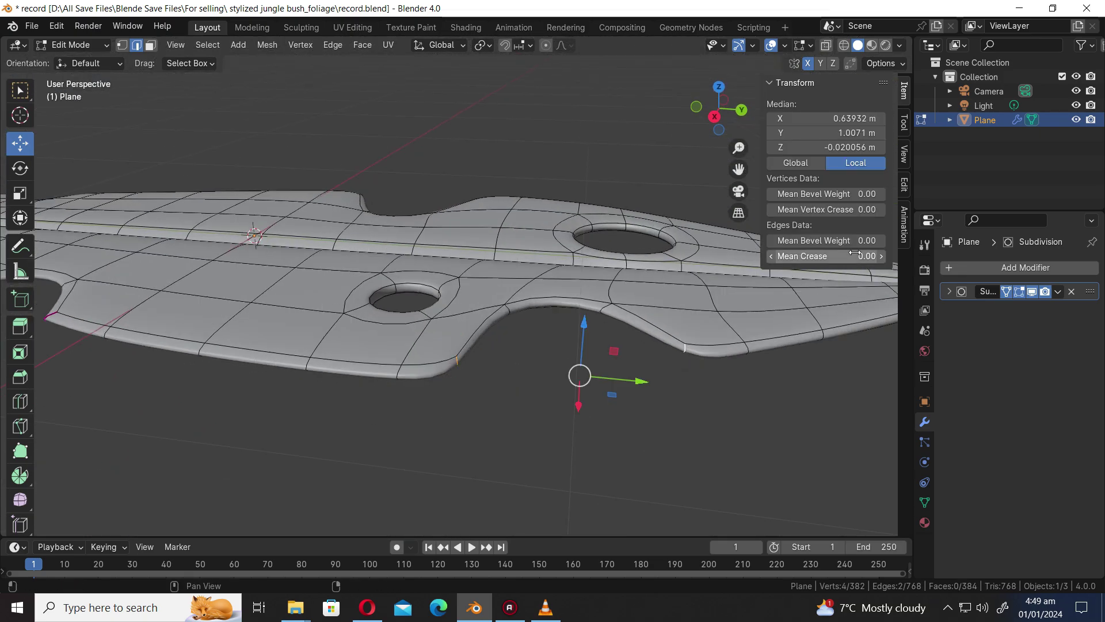
left_click_drag(846, 255, 887, 255)
- Set a mean crease of 1.00 on the two rim edges bounding the small lower notch on the leaf's negative X side
scroll(449, 296, "down", 3)
middle_click_drag(320, 310, 567, 325)
scroll(567, 325, "up", 4)
middle_click_drag(708, 302, 396, 350, "shift")
left_click(397, 348)
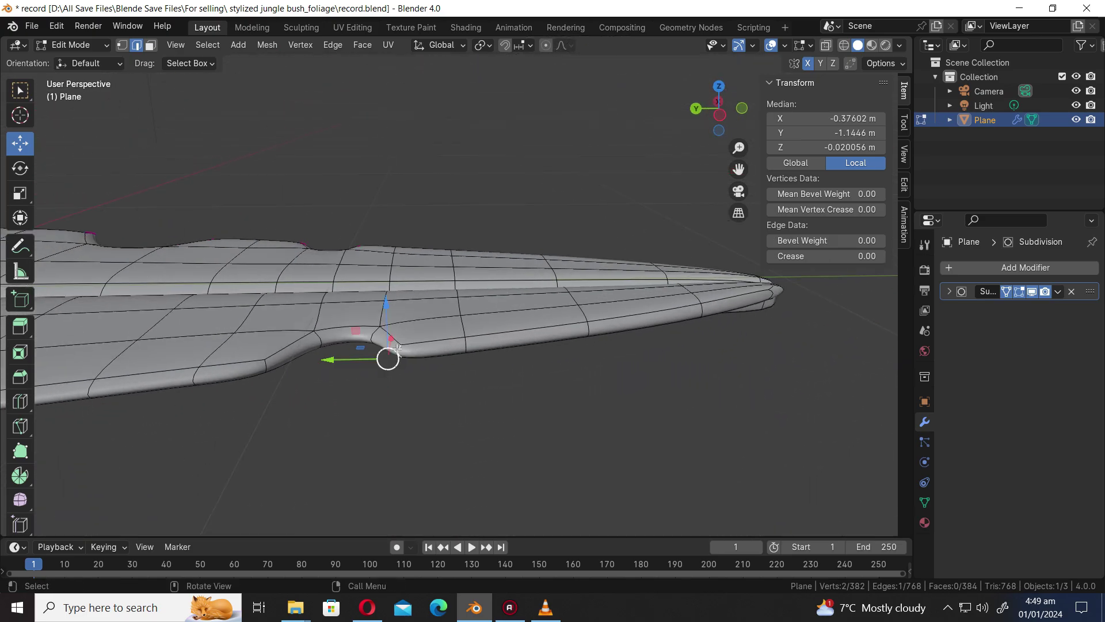
left_click(270, 370, "shift")
left_click_drag(817, 256, 857, 256)
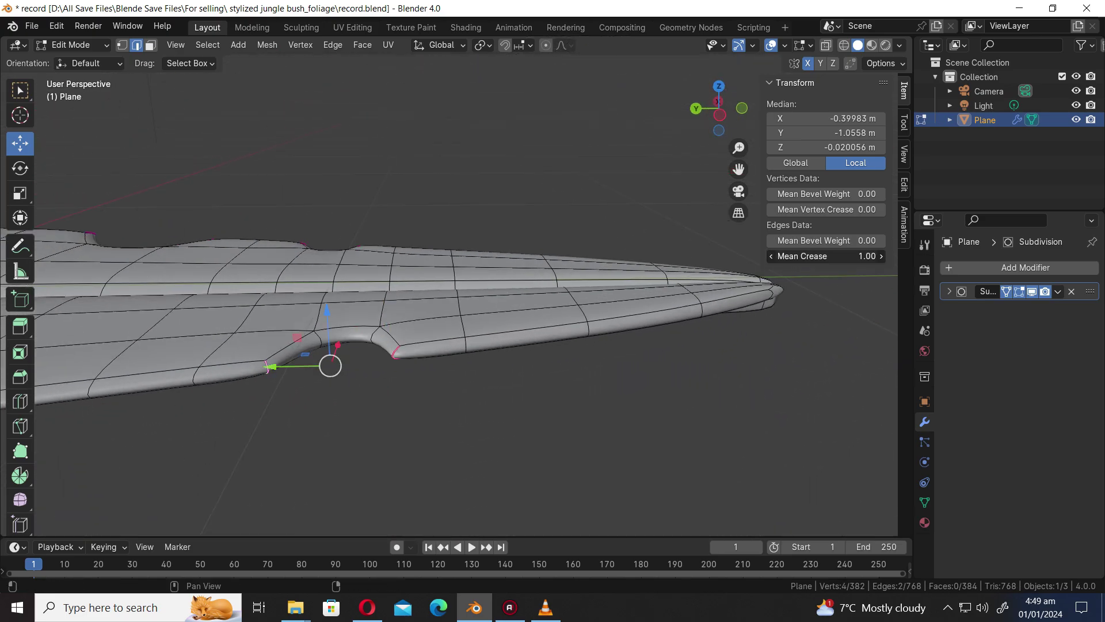
- Crease the two vertical rim edges at the corners of the large notch on the leaf's negative X side
middle_click_drag(589, 339, 482, 345)
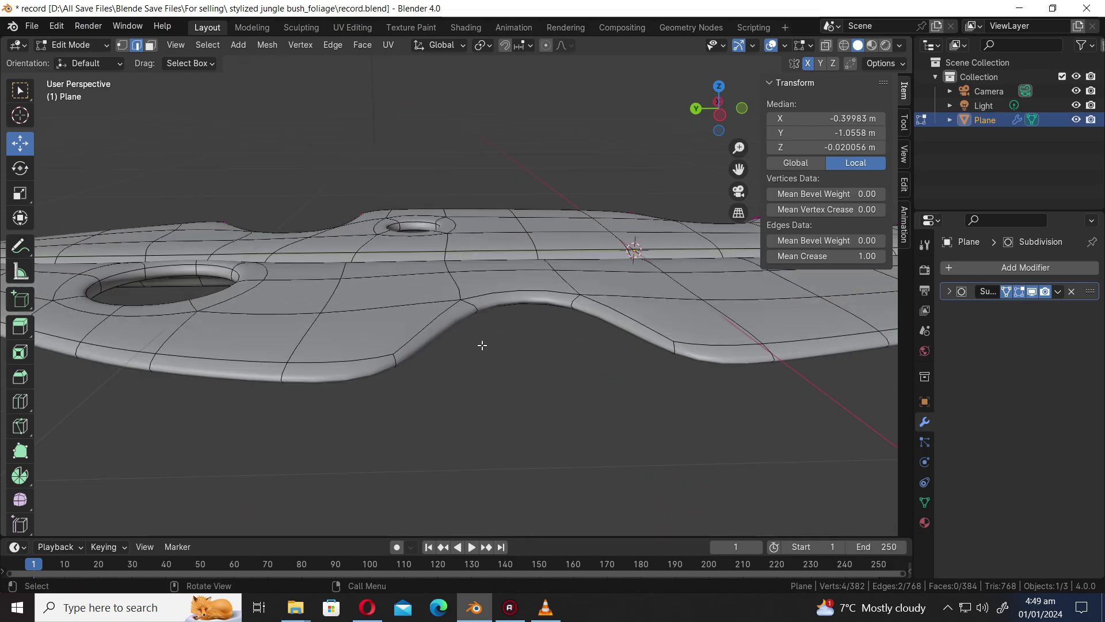
left_click(395, 361)
left_click(673, 346, "shift")
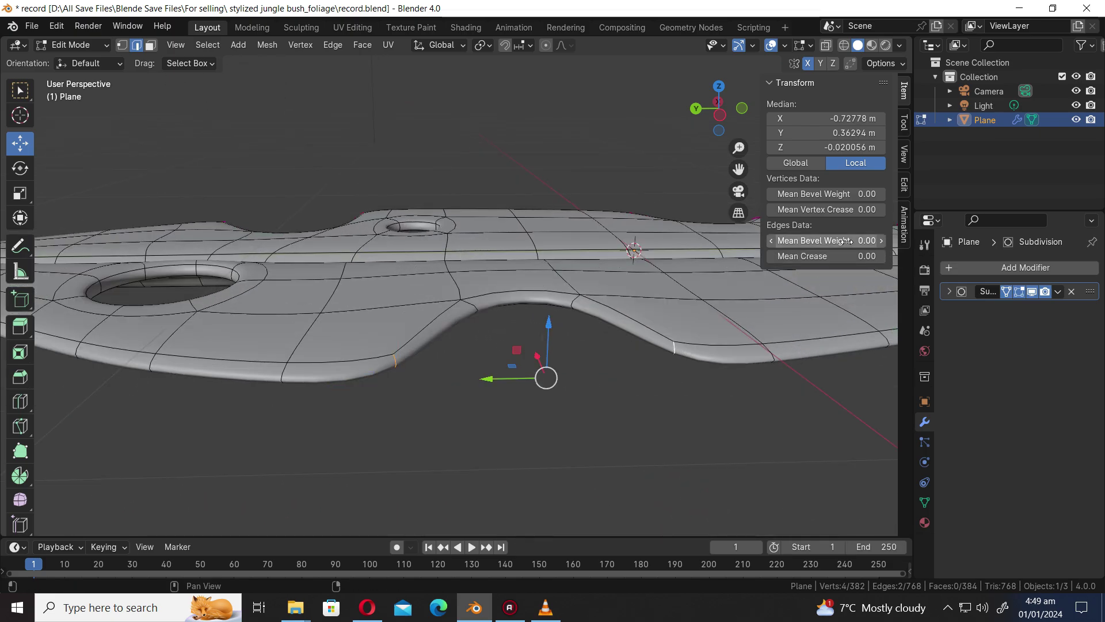
left_click_drag(818, 256, 857, 256)
- Add a lattice object at the world origin around the leaf
middle_click_drag(506, 402, 381, 443)
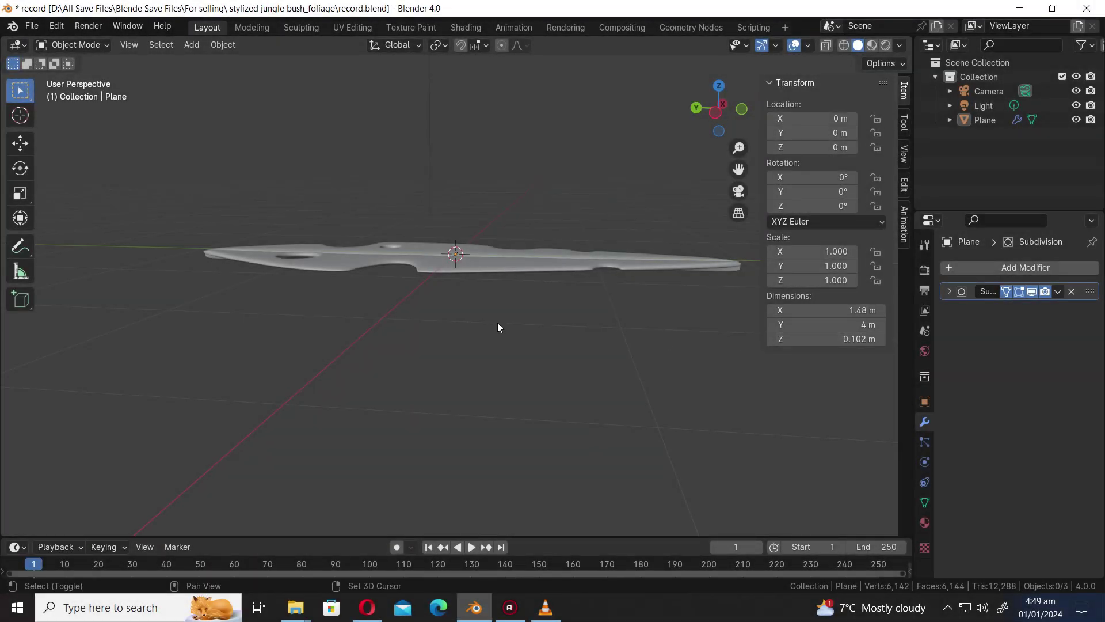
key("shift+a")
left_click(438, 432)
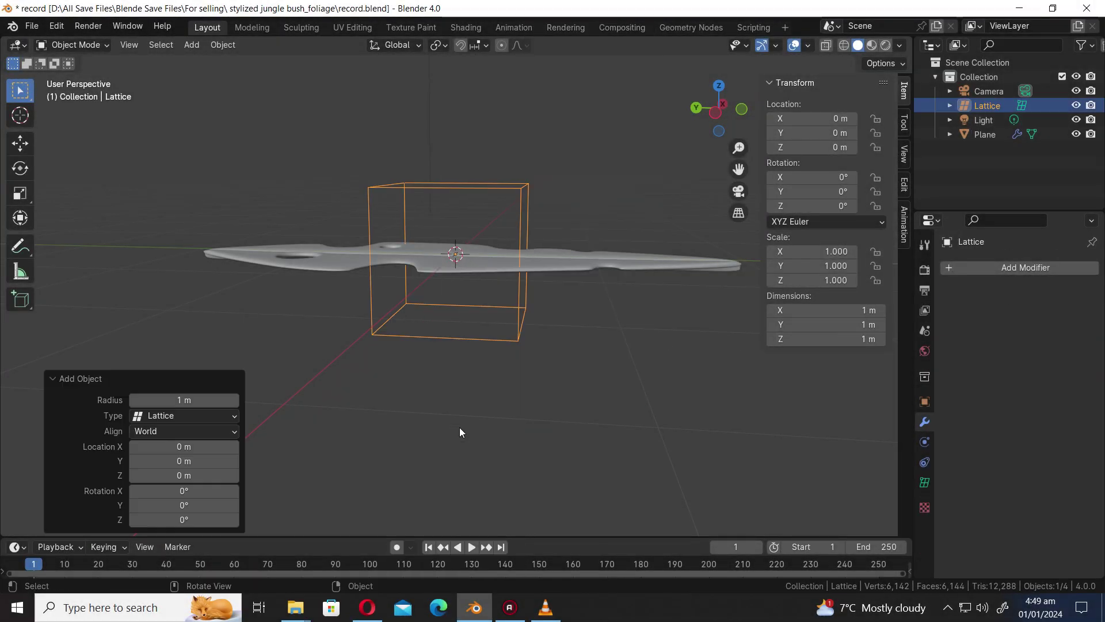
- Scale the lattice to about 1.55 along X and 4.04 along Y so it encloses the leaf's outline
key("KP_7")
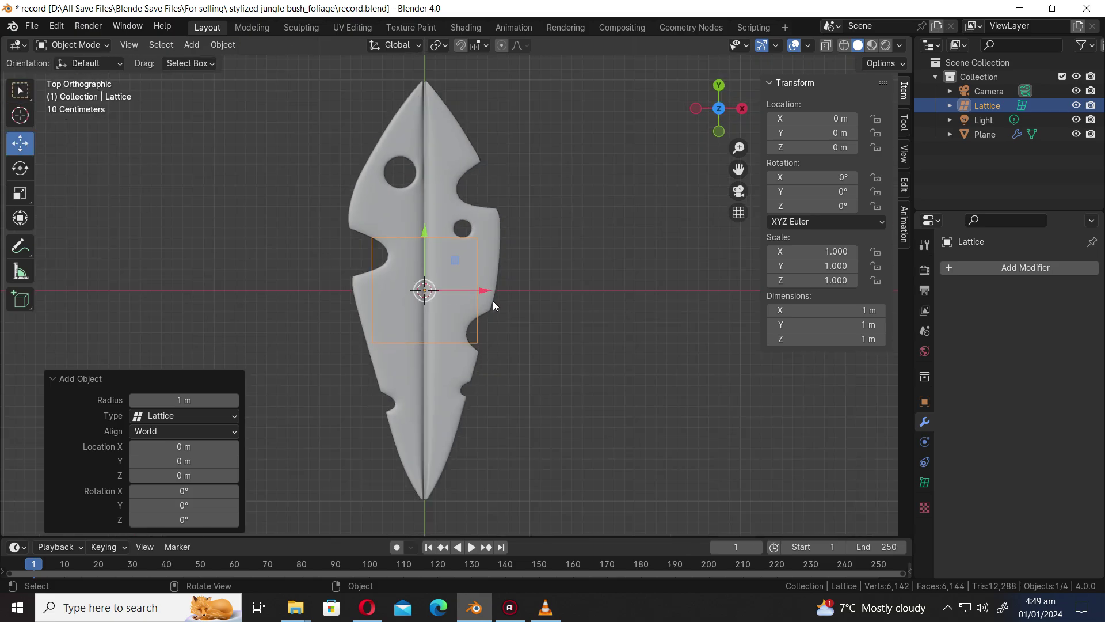
key("s")
key("x")
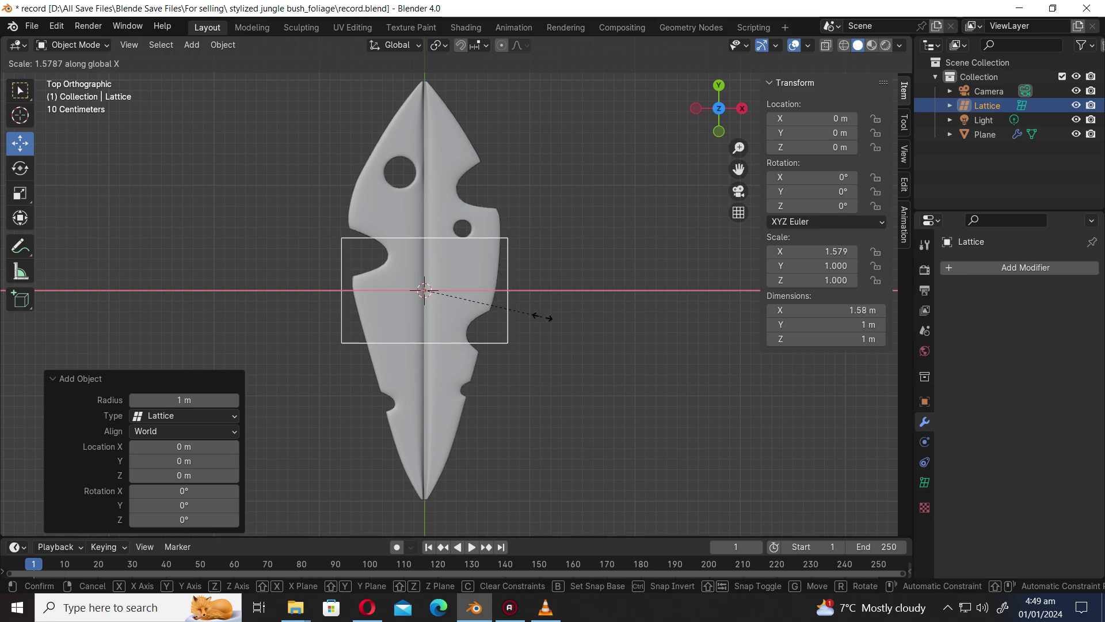
left_click(539, 317)
key("s")
key("y")
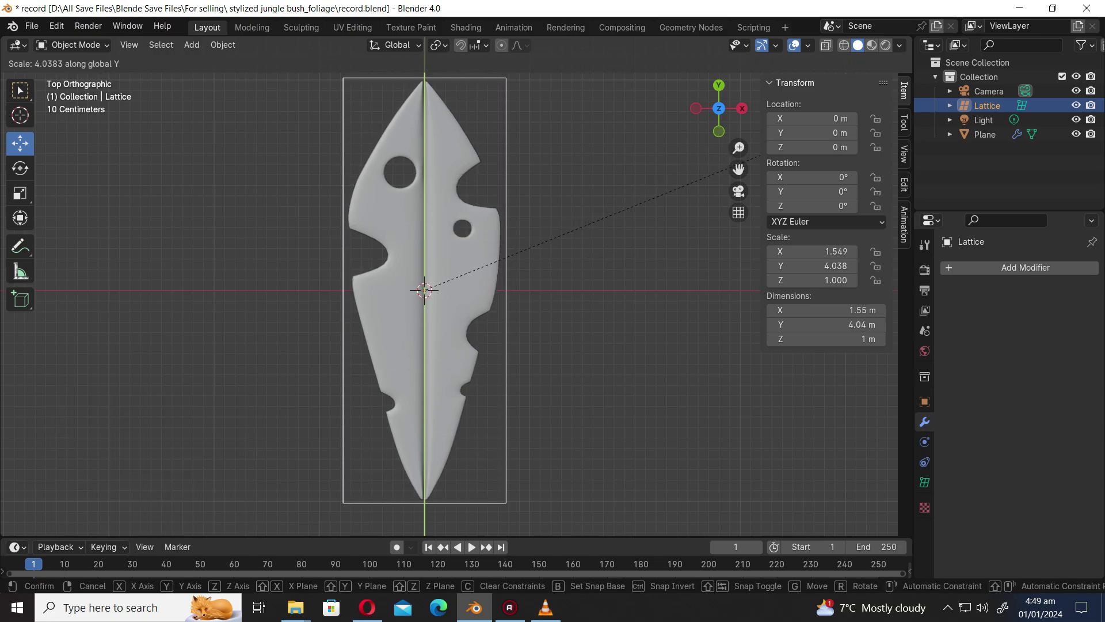
left_click(868, 112)
- Flatten the lattice to about 0.14 along Z and lower it about 0.013 m to fit the leaf's thickness
middle_click_drag(461, 349, 586, 220)
key("KP_1")
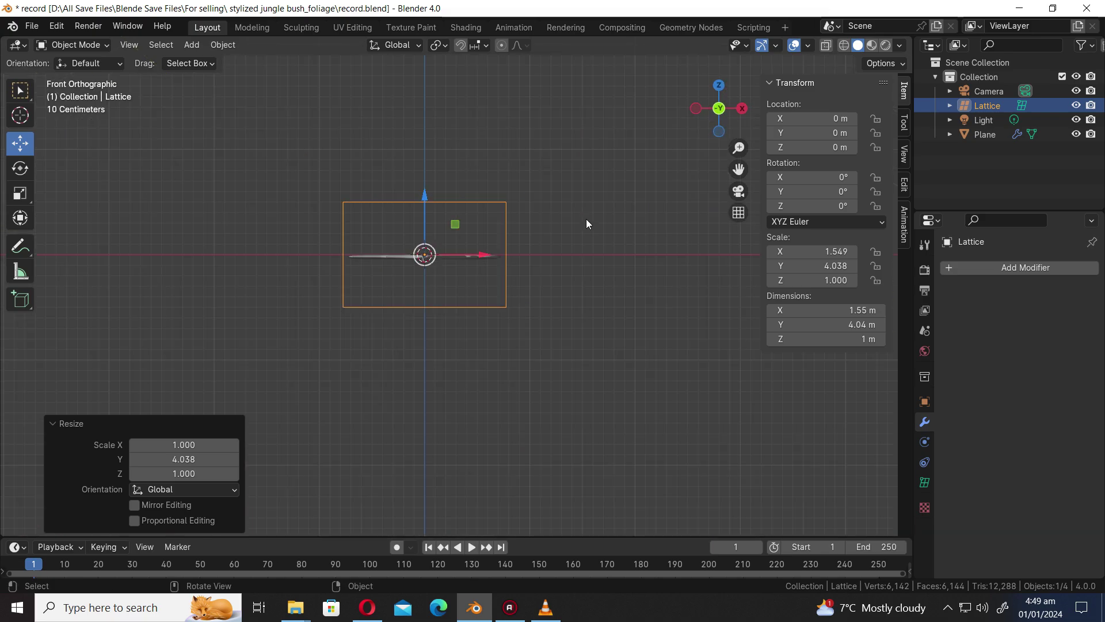
key("s")
key("z")
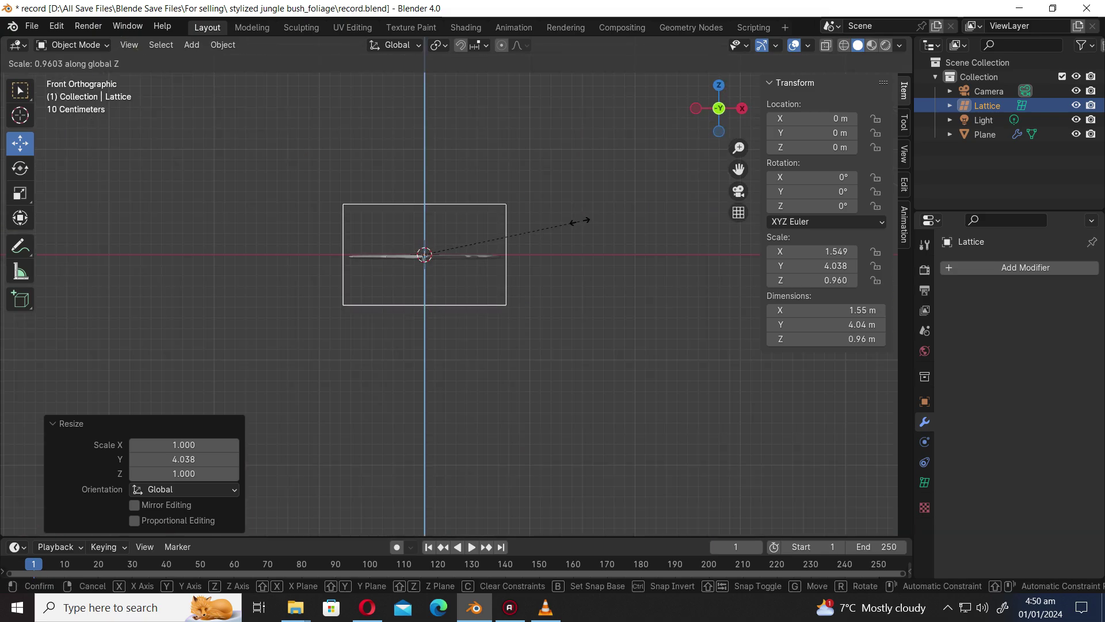
left_click(446, 249)
scroll(447, 248, "up", 4)
left_click_drag(390, 167, 390, 169)
- Set the lattice resolution to 5 in U and 7 in V, and save the file
middle_click_drag(472, 166, 476, 277)
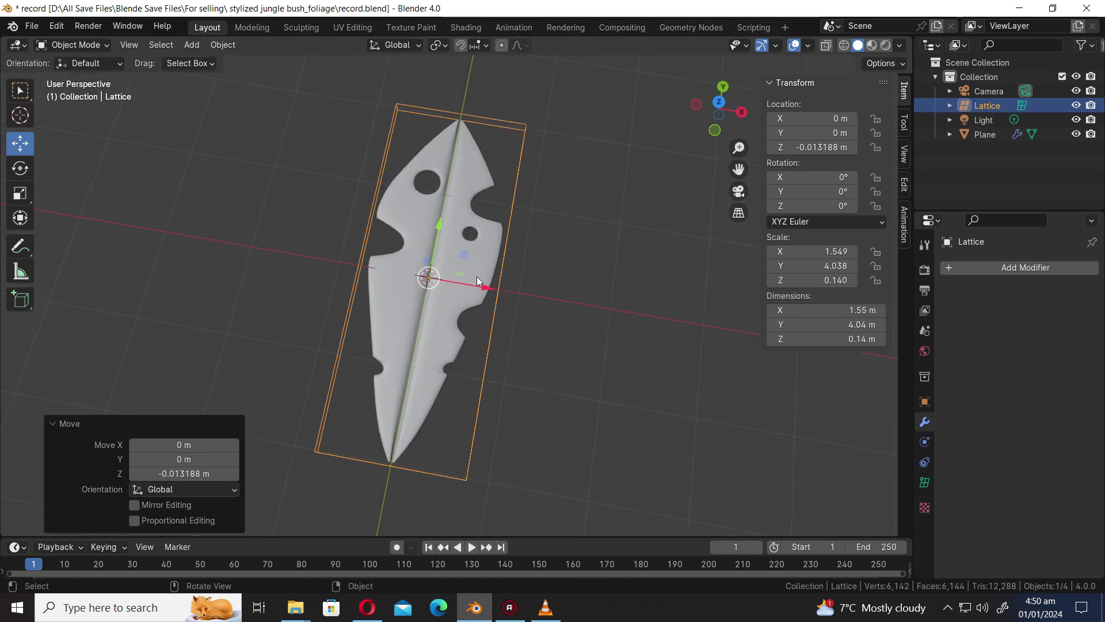
key("ctrl+s")
left_click(925, 482)
left_click(1074, 312)
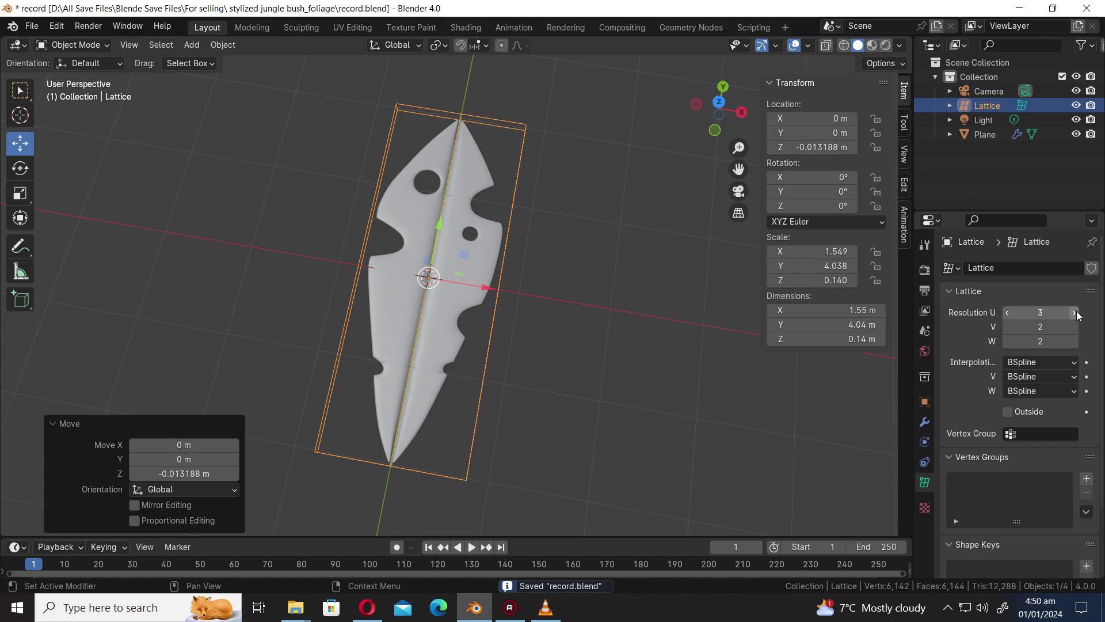
left_click(1075, 312)
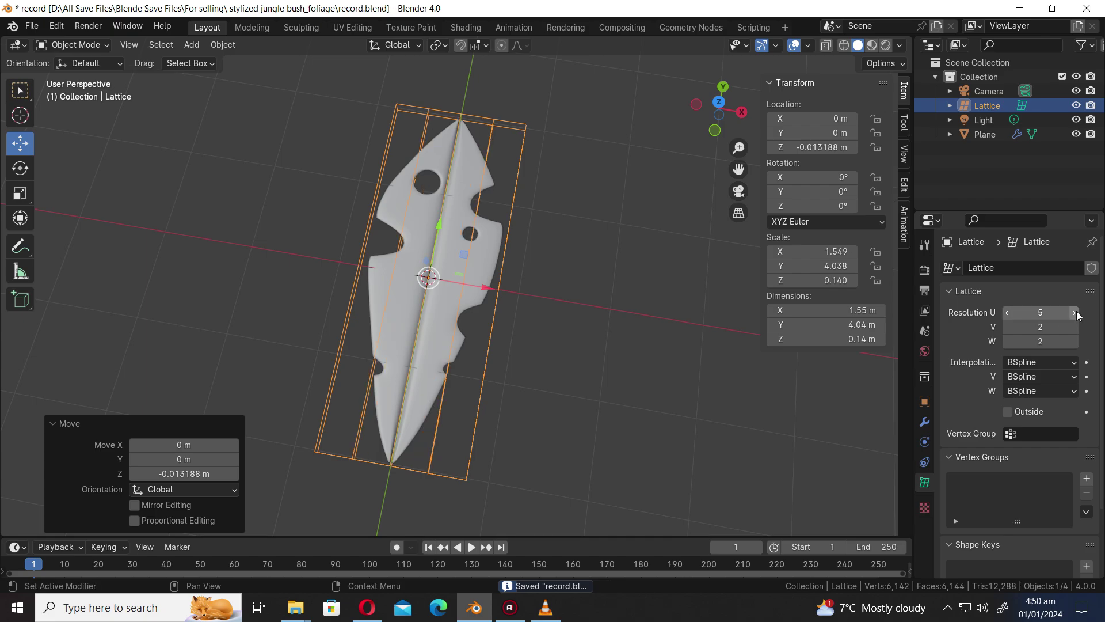
key("KP_7")
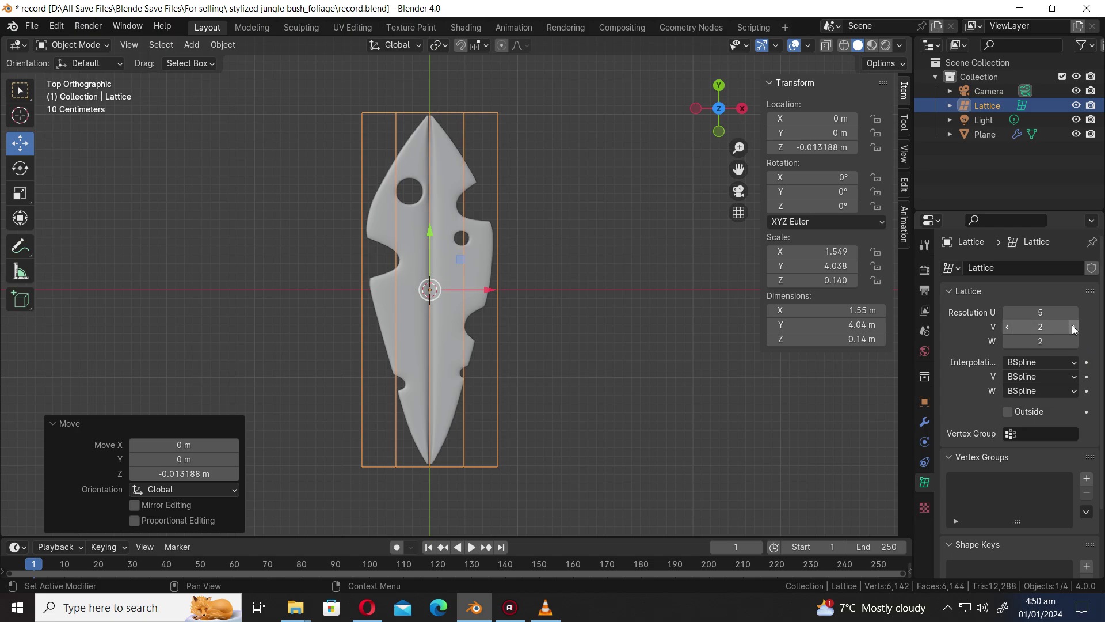
left_click(1074, 326)
left_click(1074, 326)
left_click(1074, 327)
key("ctrl+s")
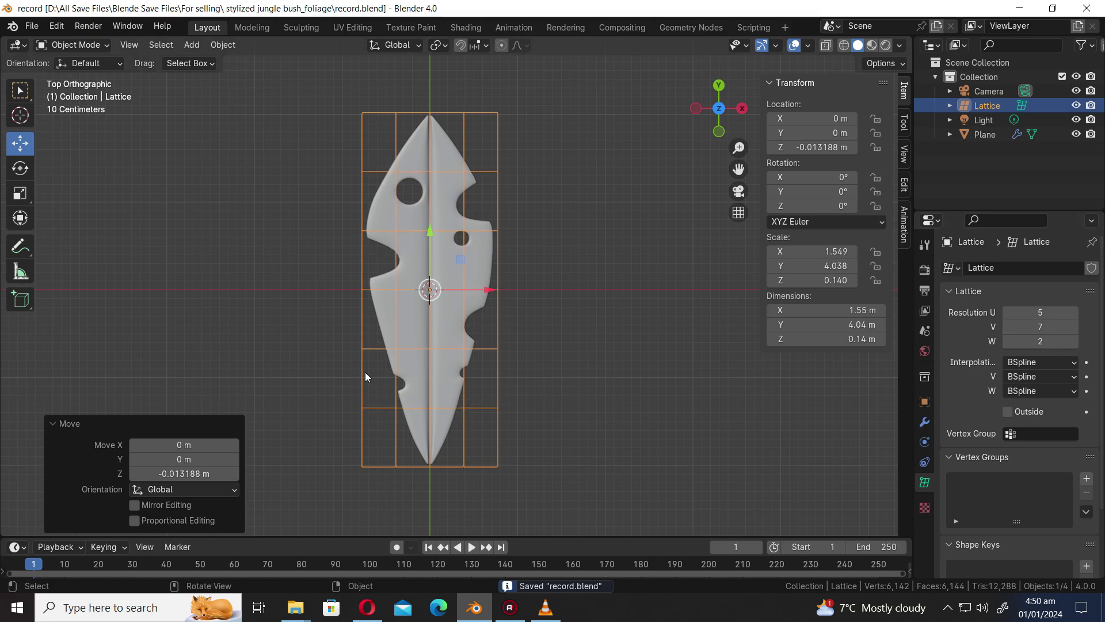
- Add a Lattice modifier to the leaf and assign the surrounding lattice as its deforming object
left_click(473, 268)
left_click(925, 422)
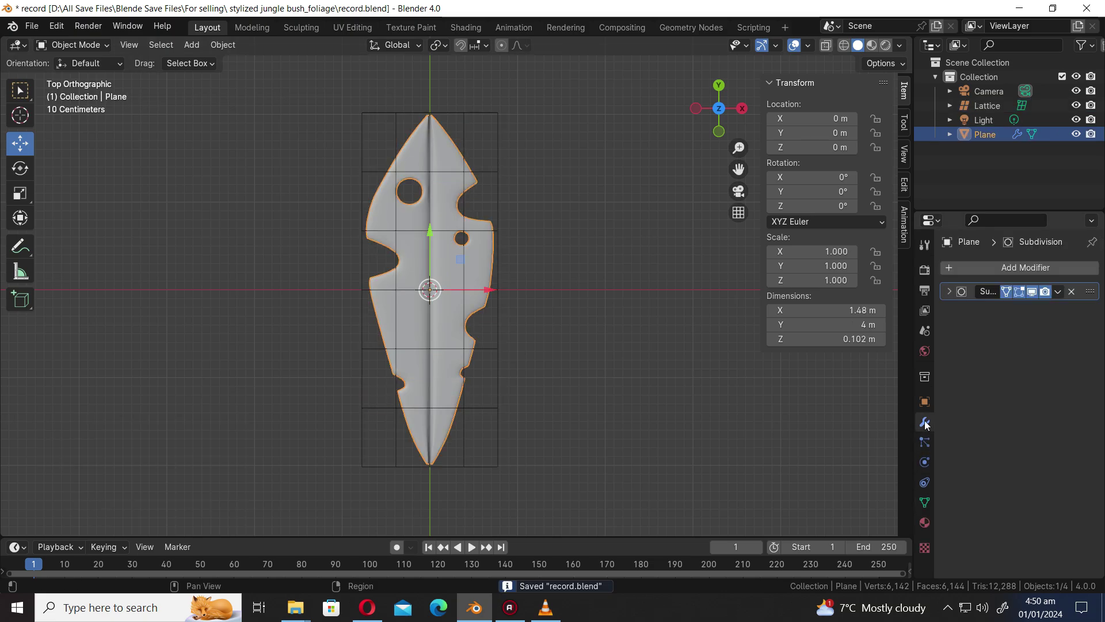
left_click(1039, 269)
type("l")
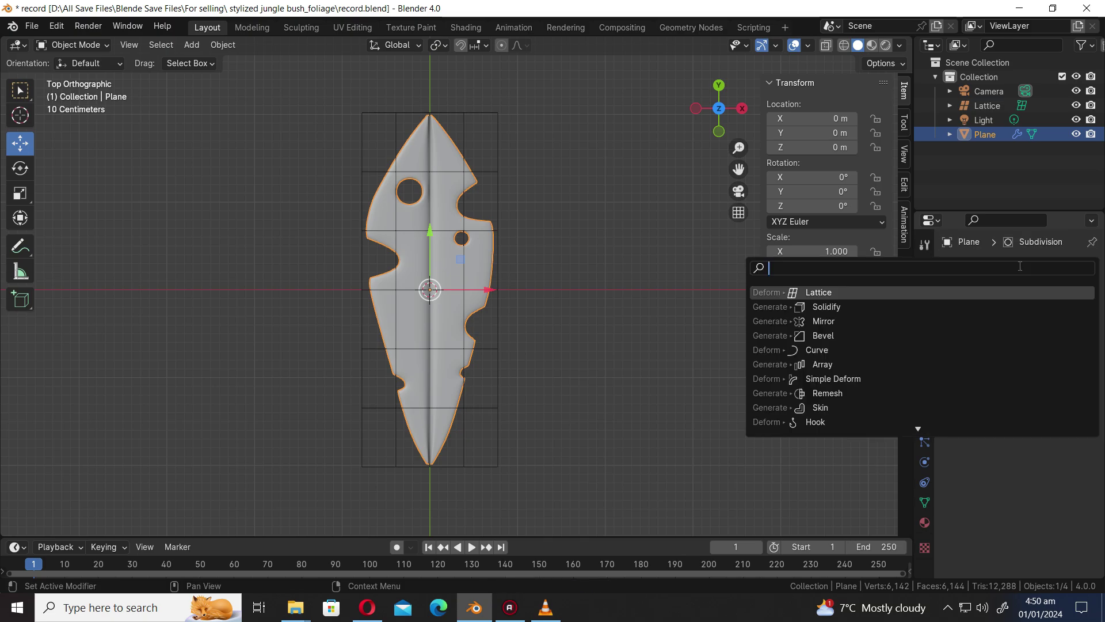
type("at")
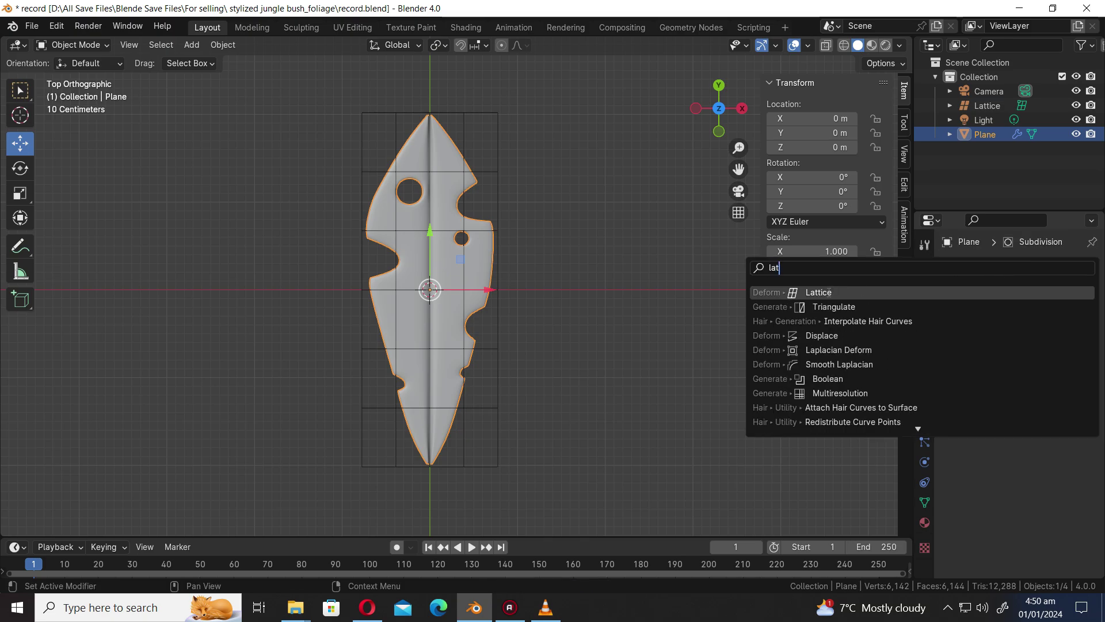
left_click(829, 292)
left_click(1071, 332)
left_click(504, 167)
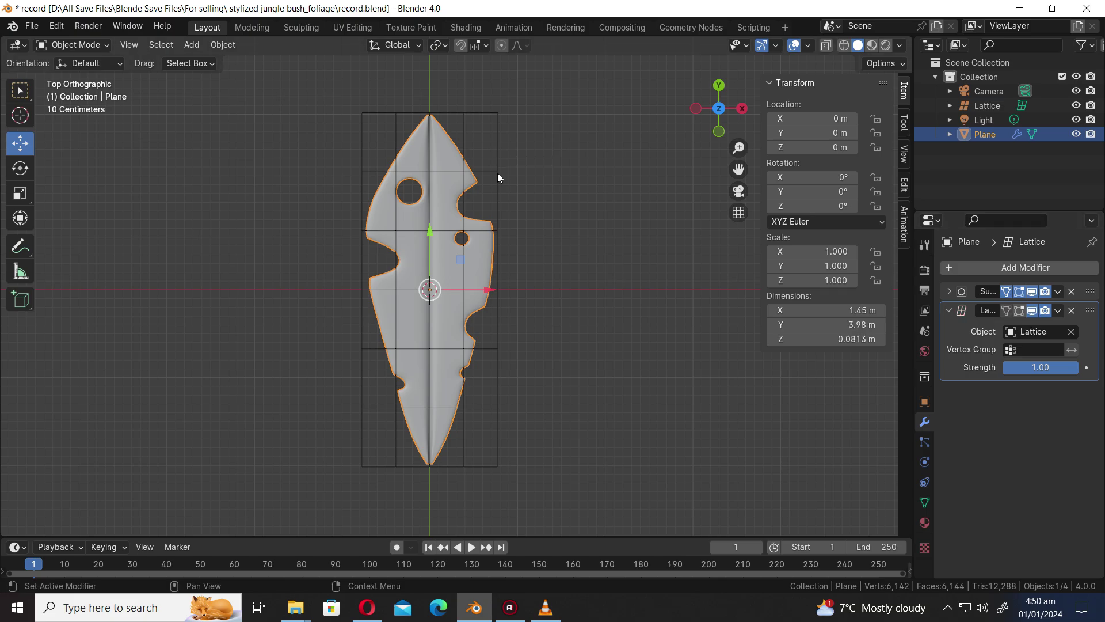
- In the right side view, lower the lattice object slightly to Z about -0.029 m
middle_click_drag(497, 173, 561, 251)
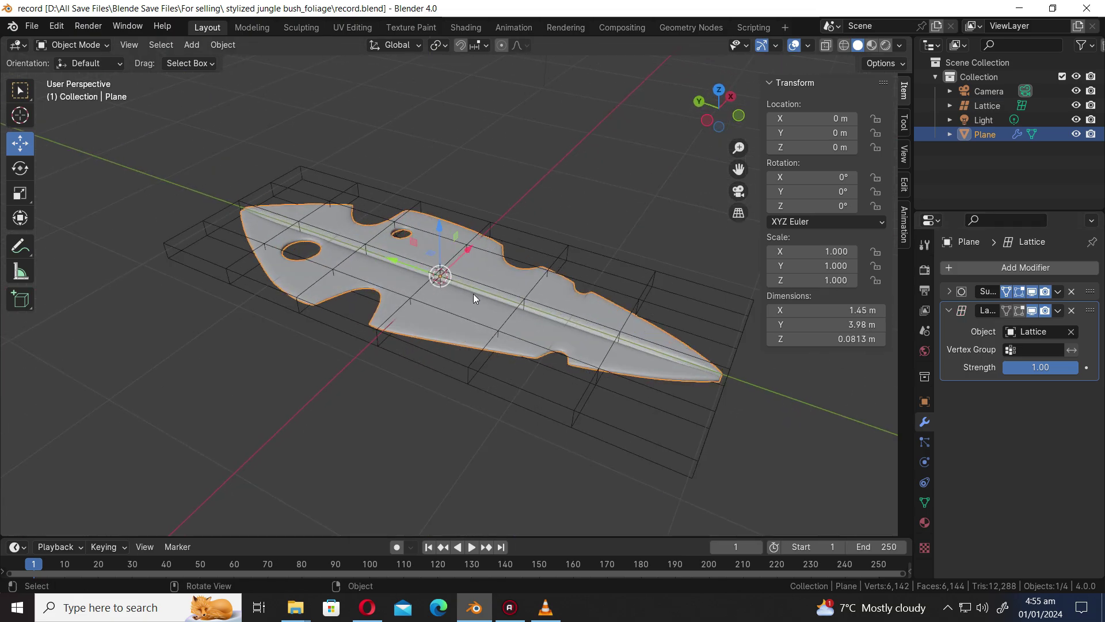
key("KP_3")
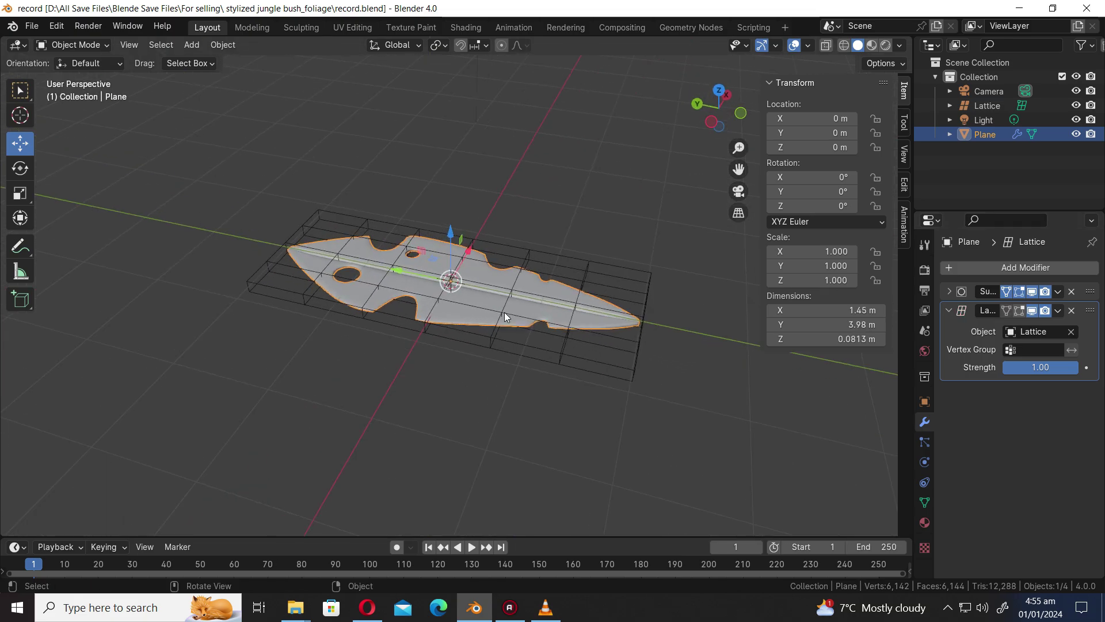
left_click(572, 254)
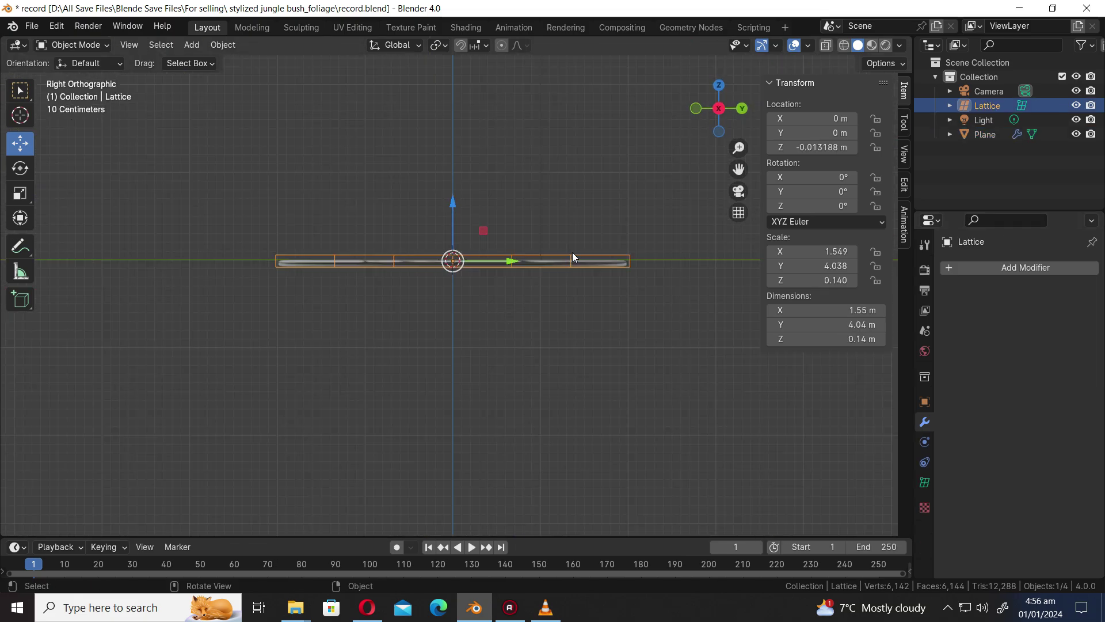
scroll(598, 277, "up", 5)
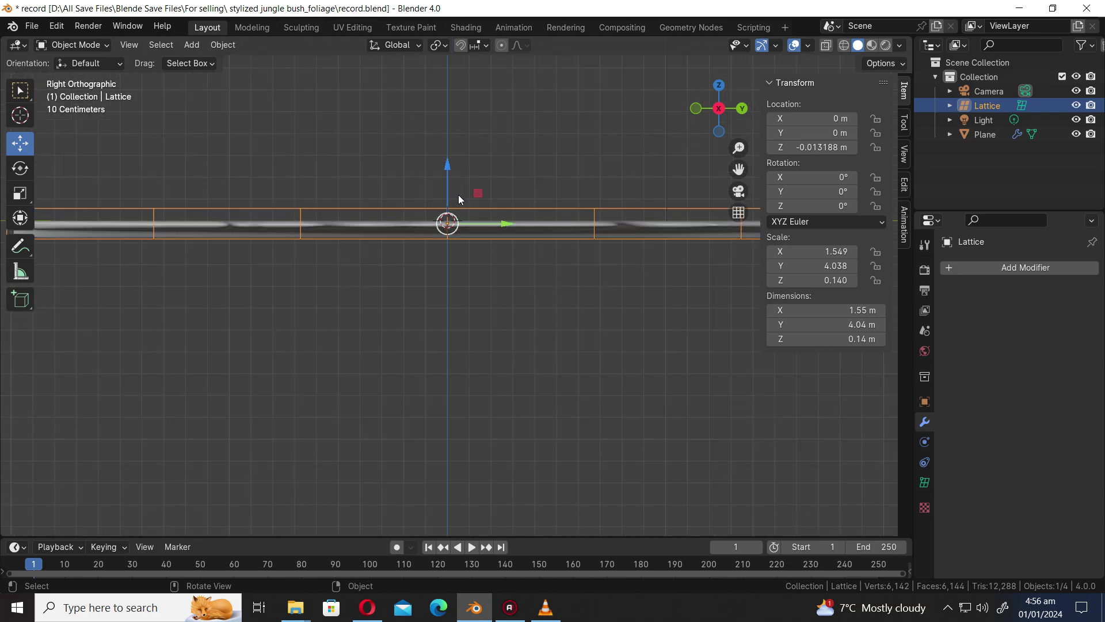
left_click_drag(450, 164, 450, 167)
- Arch the lattice in the side view by raising its five inner point columns, then raise the middle three about 0.109 m more
key("Tab")
scroll(564, 286, "down", 2)
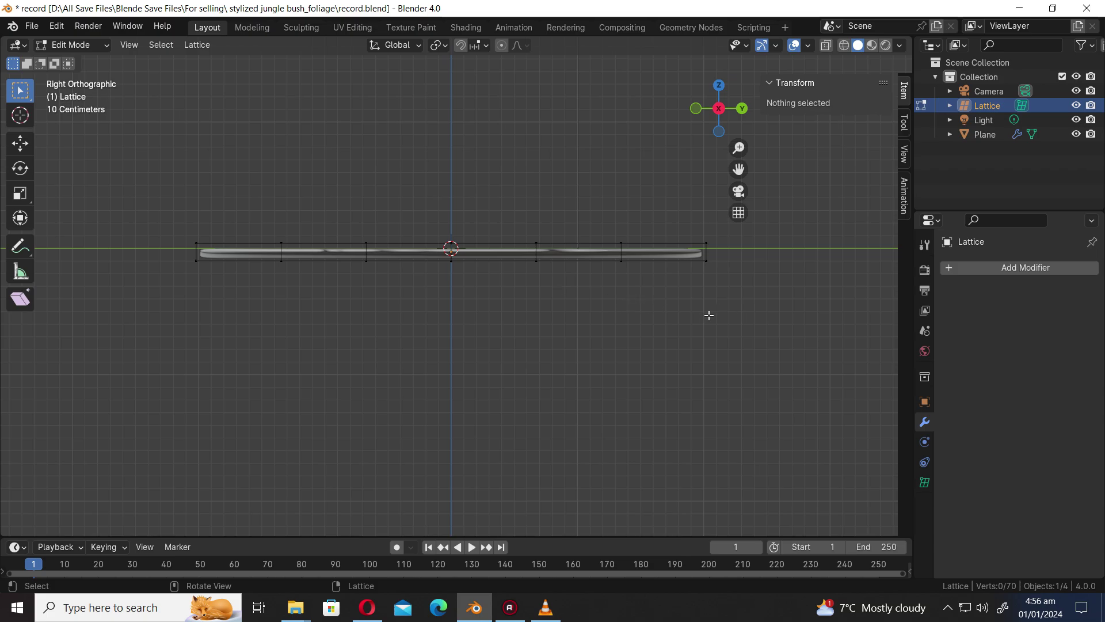
left_click(845, 46)
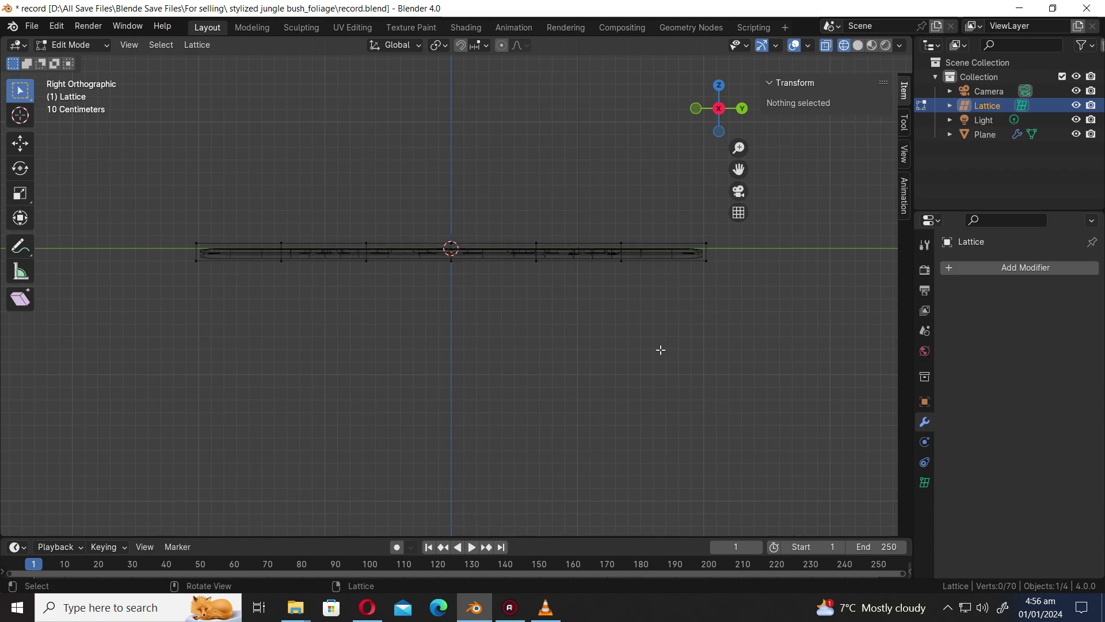
left_click_drag(653, 381, 269, 180)
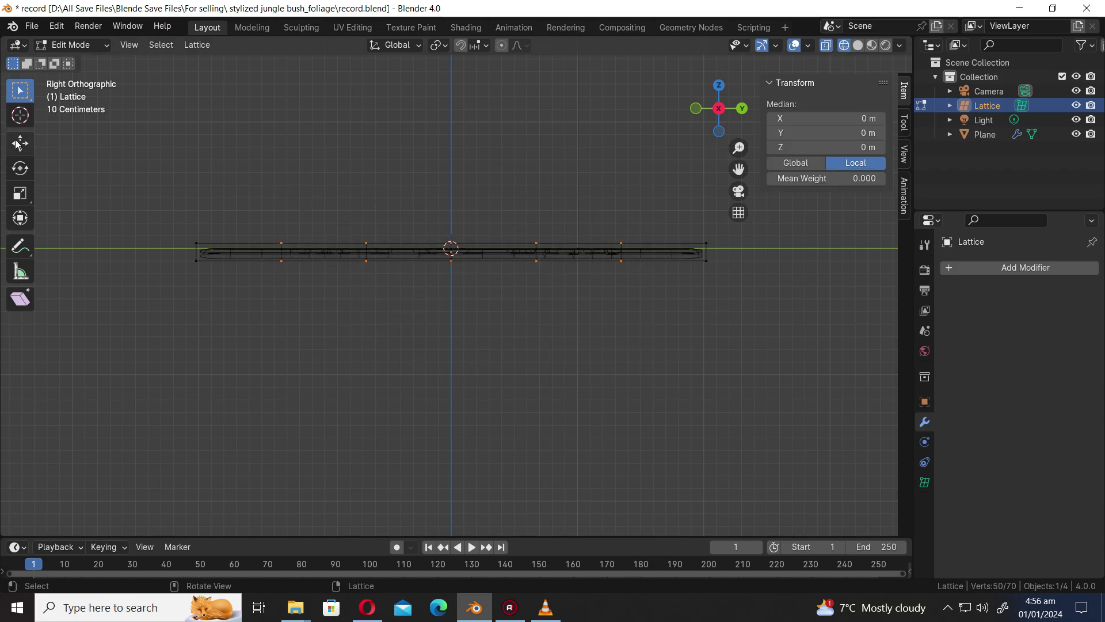
left_click(19, 143)
left_click_drag(457, 205, 452, 189)
left_click_drag(567, 311, 345, 182)
left_click_drag(454, 184, 456, 169)
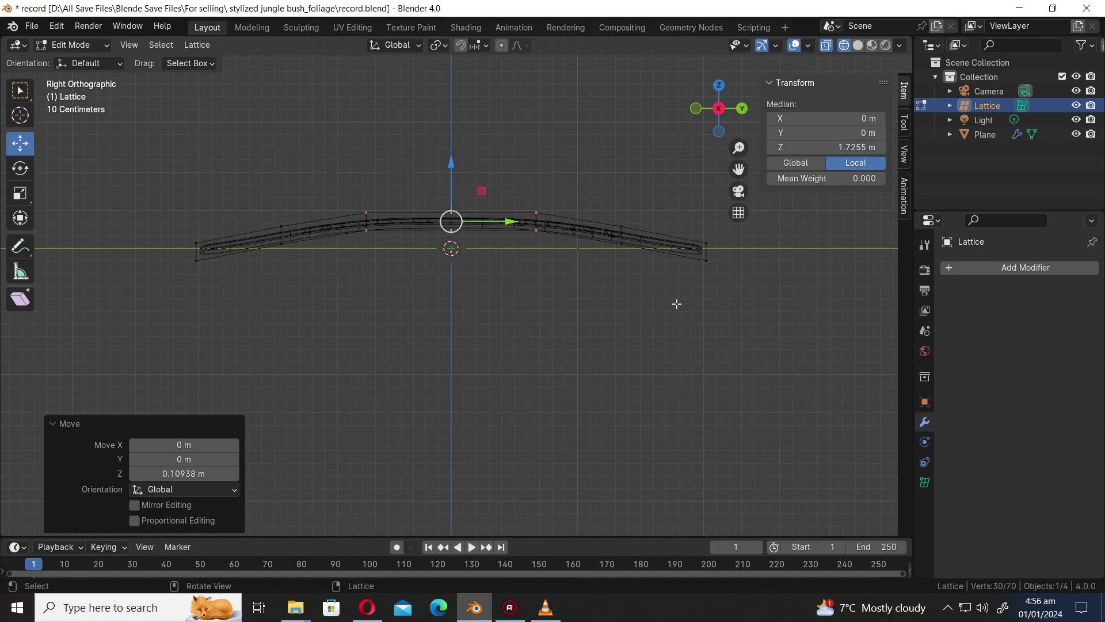
- Rotate all lattice points about -3.77° in the side view to tilt the whole arch
key("a")
key("r")
left_click(678, 288)
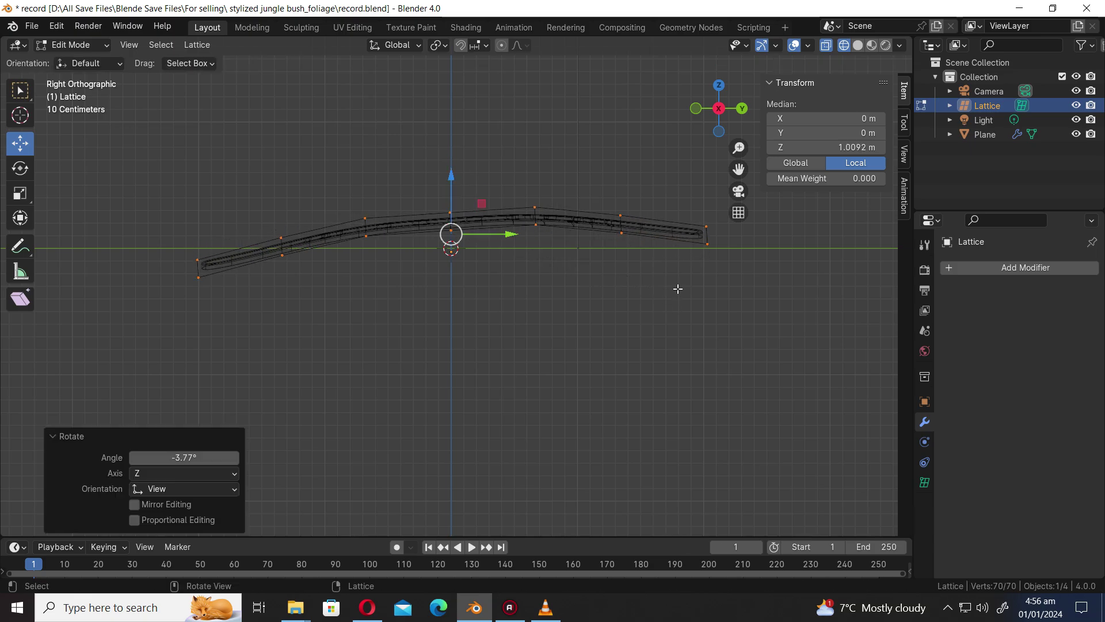
- Lower the lattice's end points on the +Y side by about 0.146 m and rotate them about 25.6°
left_click_drag(760, 324, 714, 223)
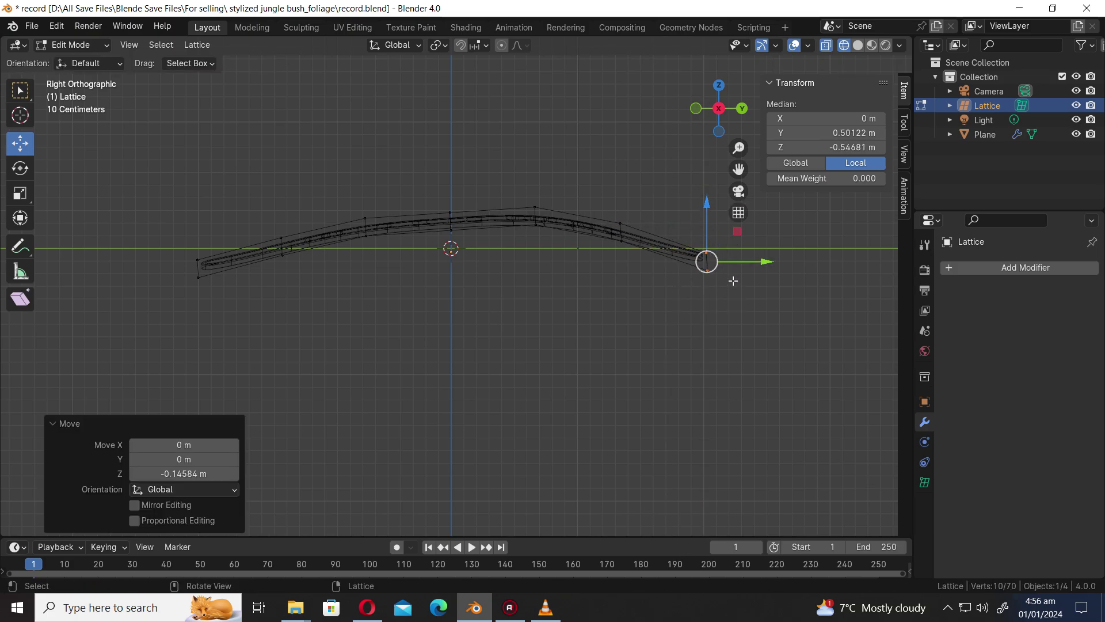
key("r")
left_click(724, 296)
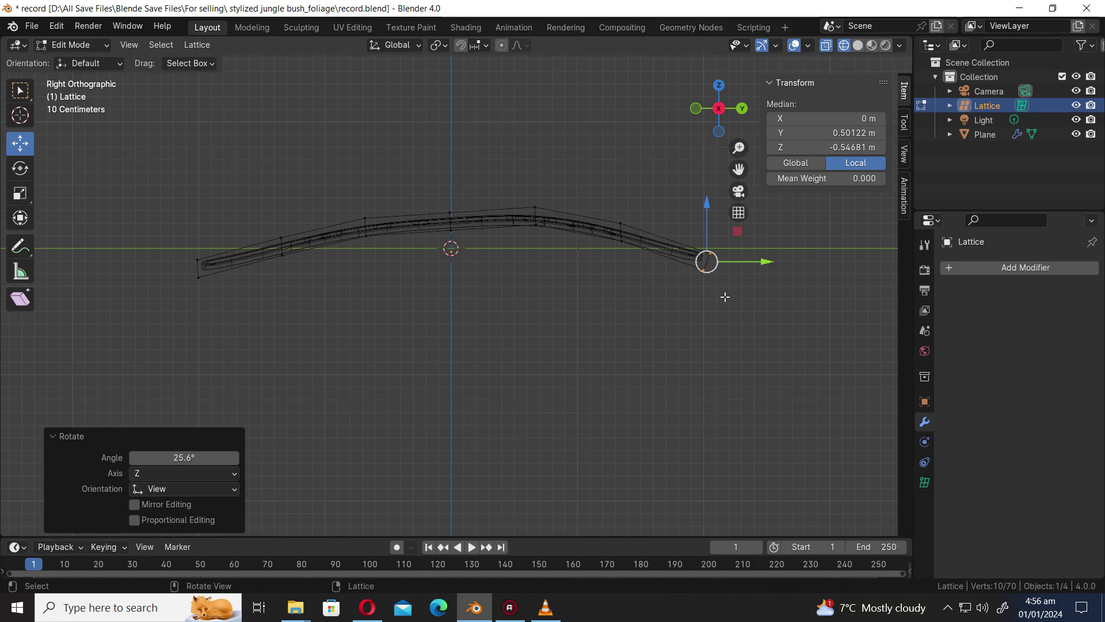
- Smooth the arch's crest by slightly raising the lattice's middle point column and the two neighbouring columns on the +Y side
left_click_drag(652, 312, 517, 159)
left_click_drag(580, 171, 579, 164)
left_click_drag(489, 293, 456, 164)
left_click_drag(650, 282, 520, 193)
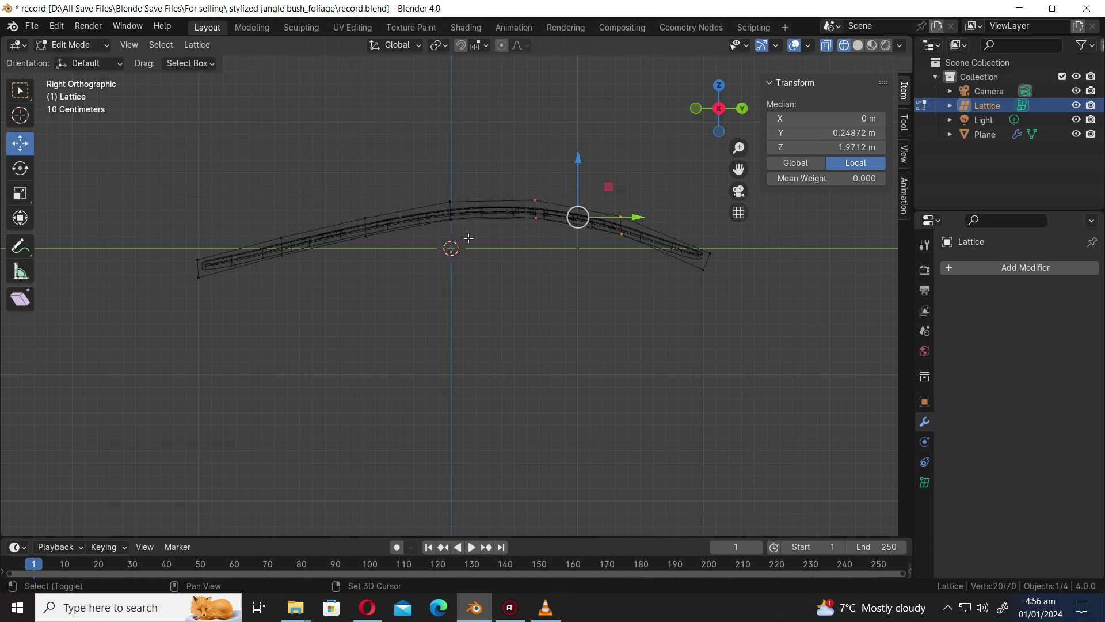
left_click_drag(468, 239, 431, 178, "shift")
left_click_drag(537, 165, 537, 159)
left_click_drag(647, 274, 622, 154)
left_click_drag(486, 254, 450, 155)
- Rotate the three outer lattice columns on the -Y side about -7.33°, lower them about 0.19 m, and adjust their rotation to follow the curve
left_click_drag(407, 310, 260, 173)
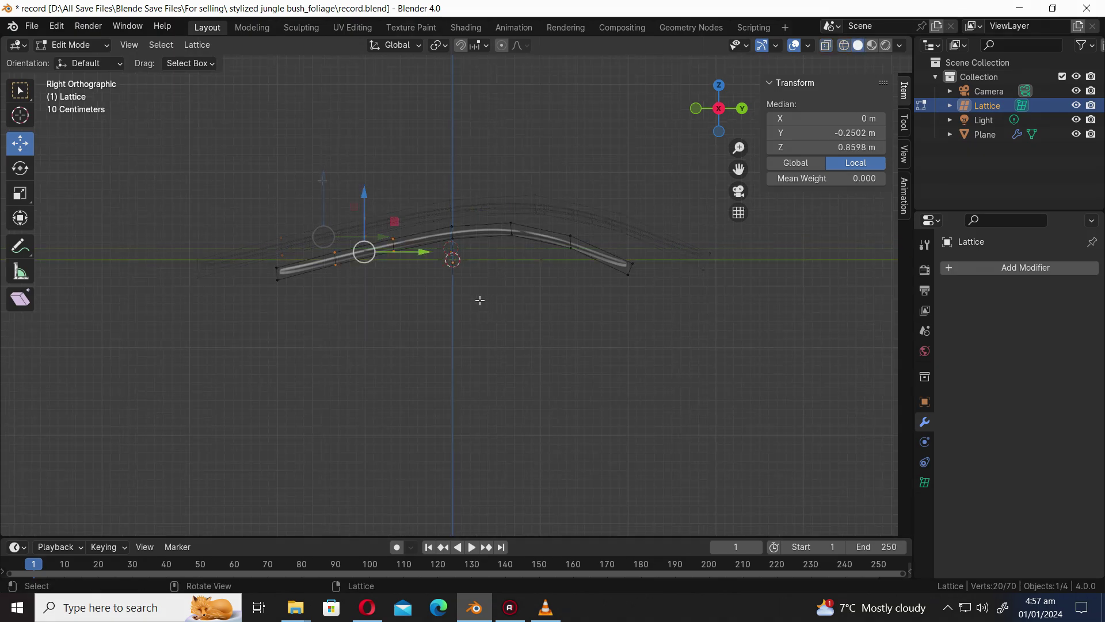
left_click_drag(426, 354, 246, 206)
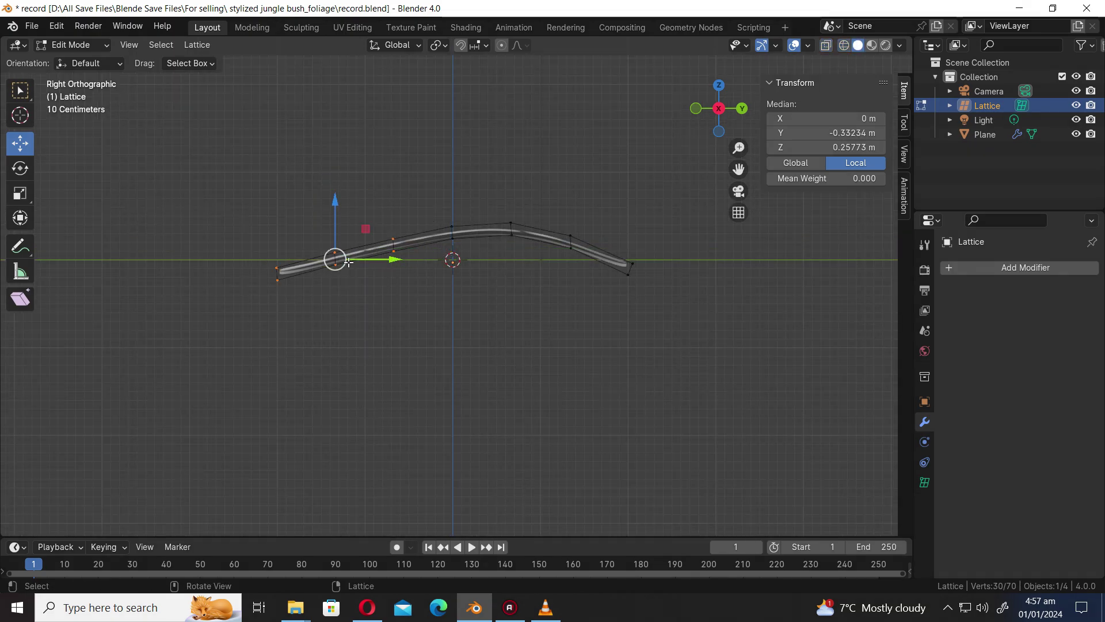
left_click(829, 48)
left_click_drag(396, 374, 232, 146)
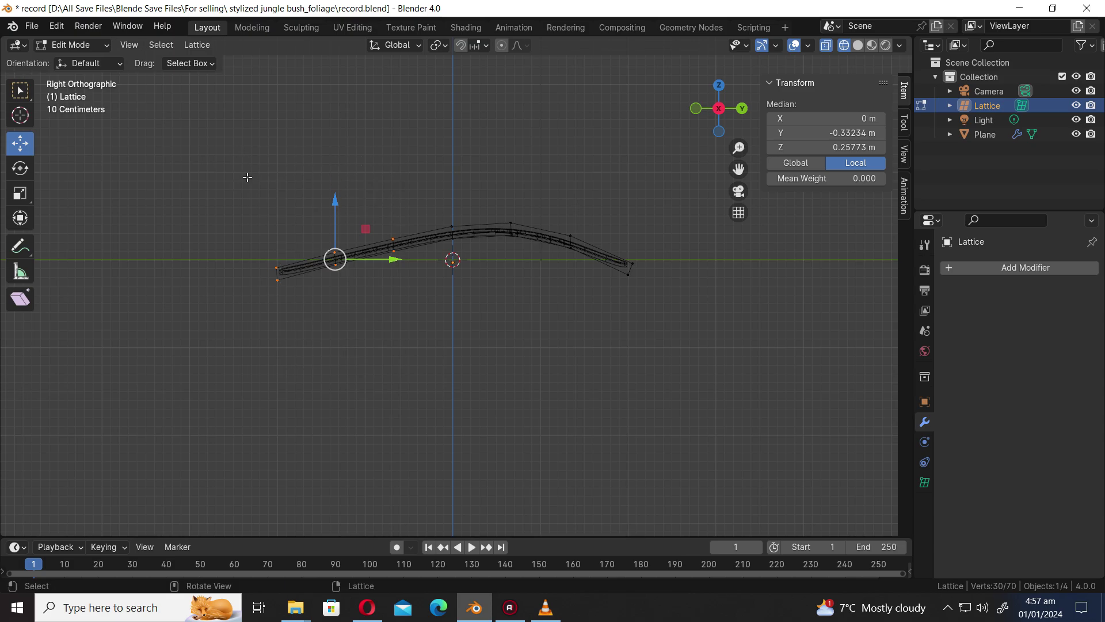
key("r")
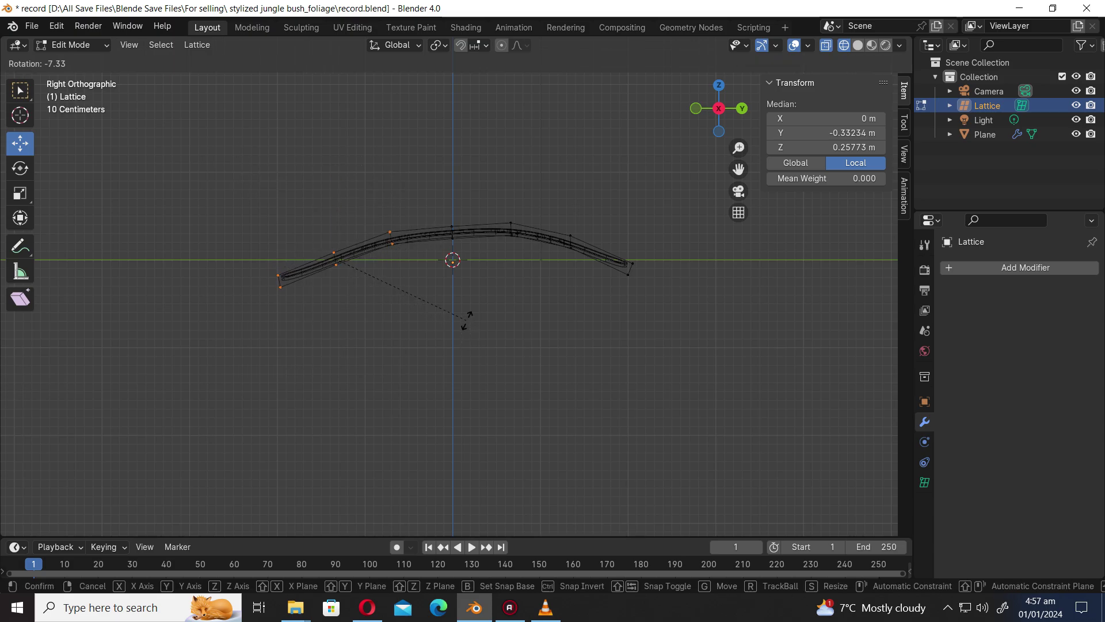
left_click(466, 318)
key("g")
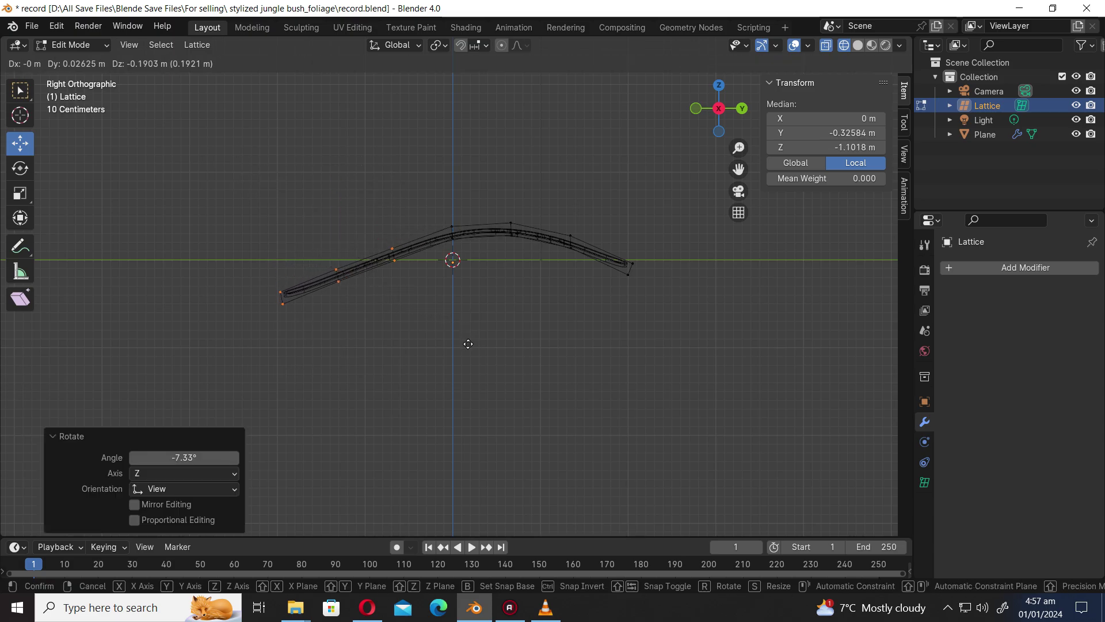
left_click(467, 343)
key("r")
left_click(467, 327)
- Lower the last two lattice columns on the -Y side by about 0.072 m and rotate them about -8.1°
left_click_drag(391, 391, 268, 249)
key("g")
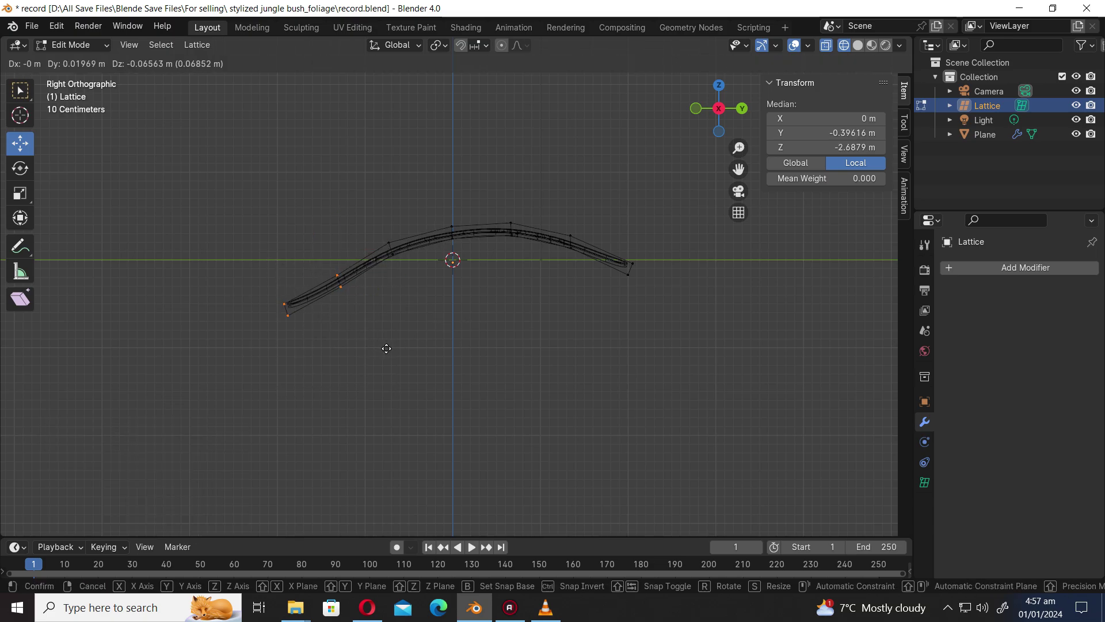
left_click(385, 348)
key("r")
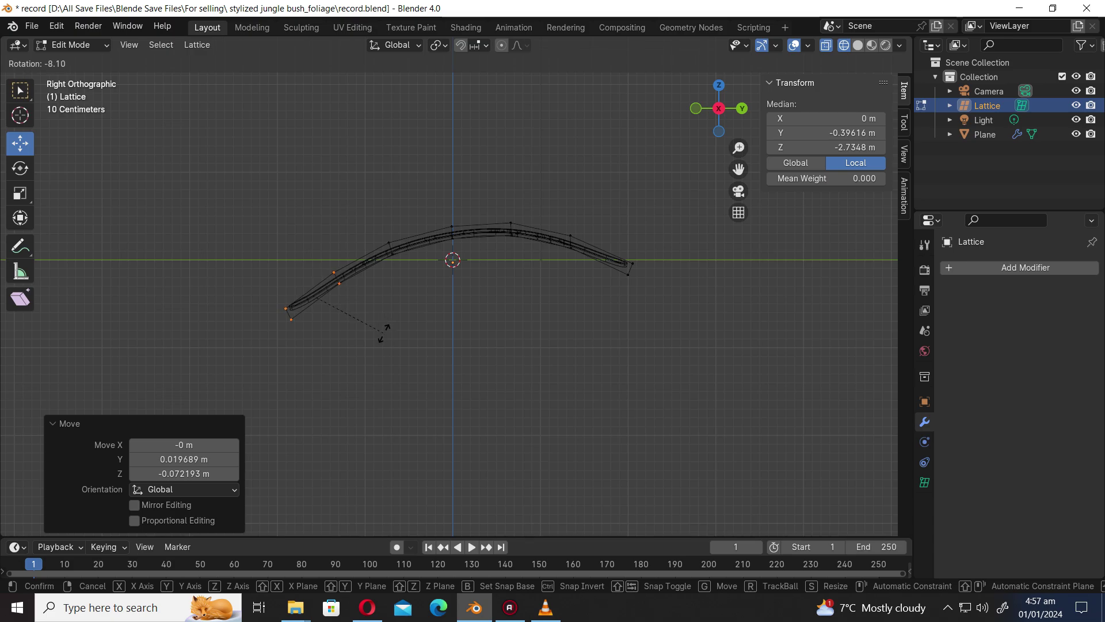
left_click(383, 333)
- Lower the four lattice columns from the centre to the -Y end by about 0.105 m, refine the middle column, and finish editing the lattice
left_click_drag(474, 418, 219, 201)
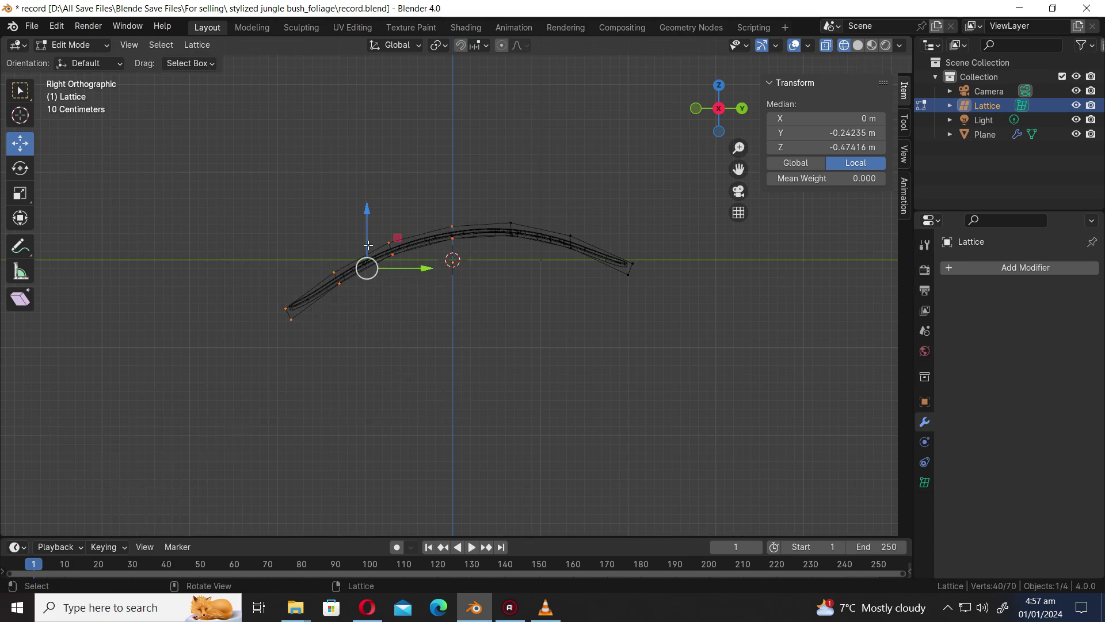
left_click_drag(371, 214, 371, 224)
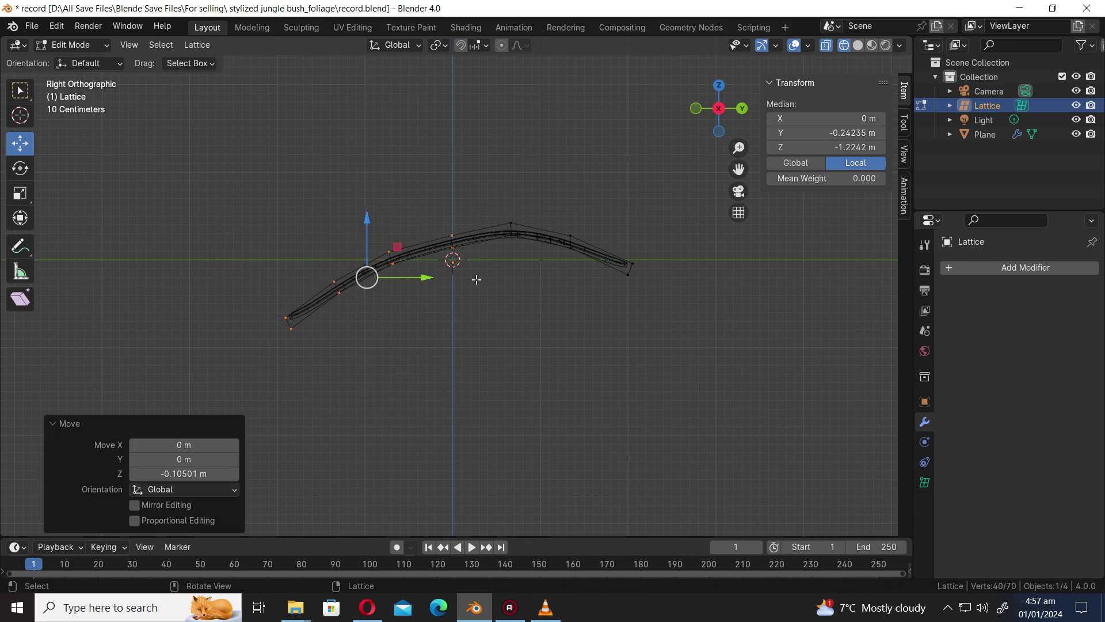
left_click_drag(481, 293, 451, 193)
key("Tab")
- Return to solid shading and move the leaf's Lattice modifier above its Subdivision modifier
left_click(567, 282)
middle_click_drag(567, 282, 593, 380)
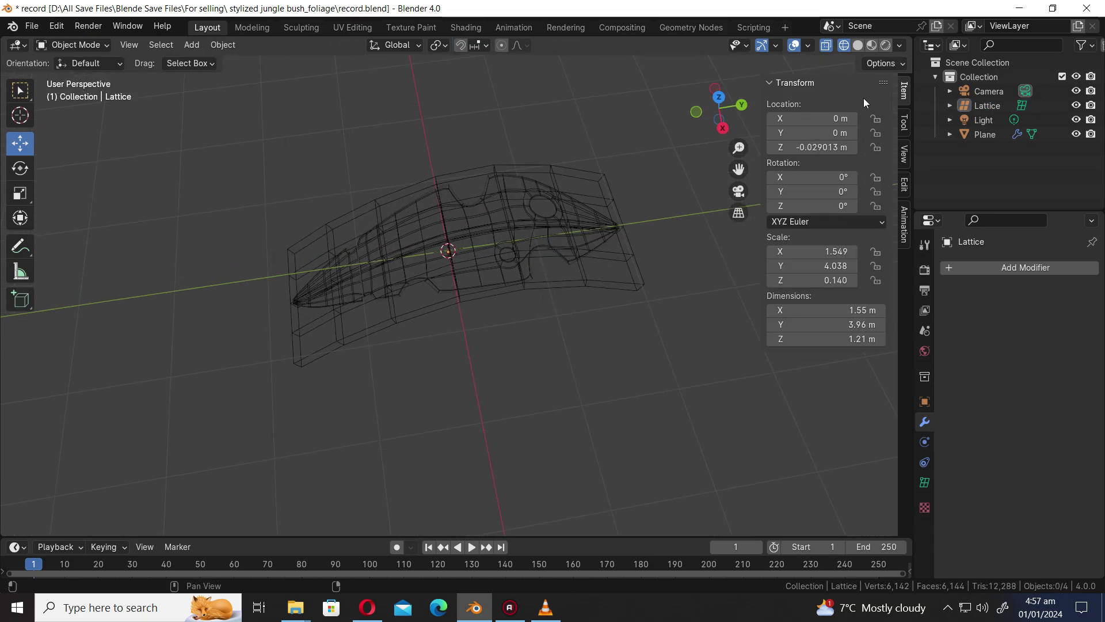
left_click(858, 45)
left_click(576, 270)
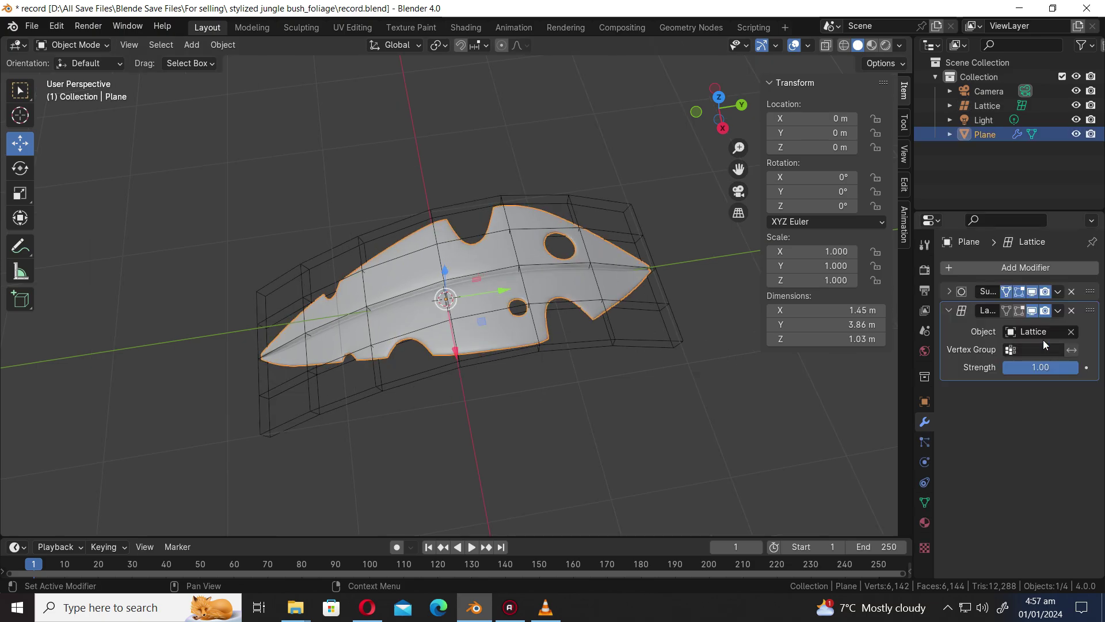
left_click(984, 314)
left_click_drag(1089, 310, 1087, 285)
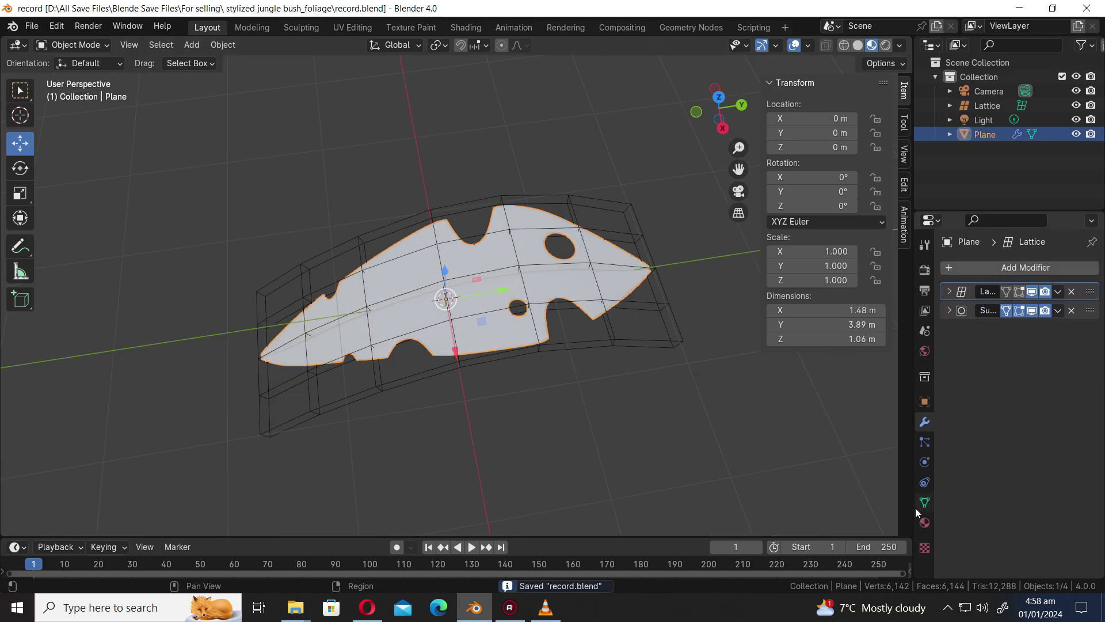
- Create a new material on the leaf, add a second slot with its own new material, and save the file
left_click(925, 524)
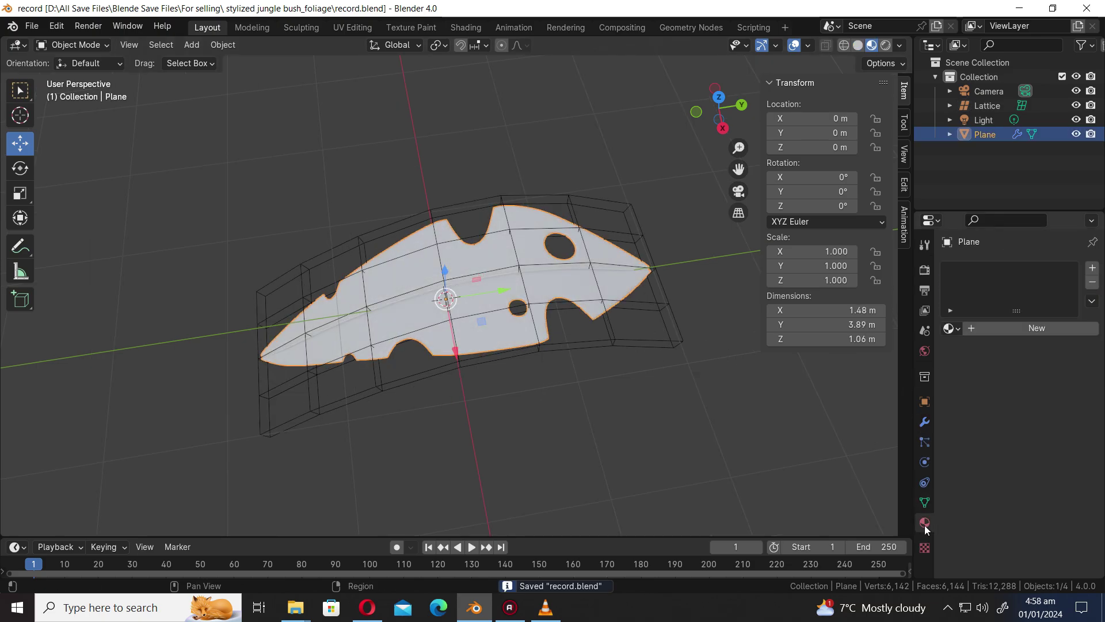
left_click(1044, 330)
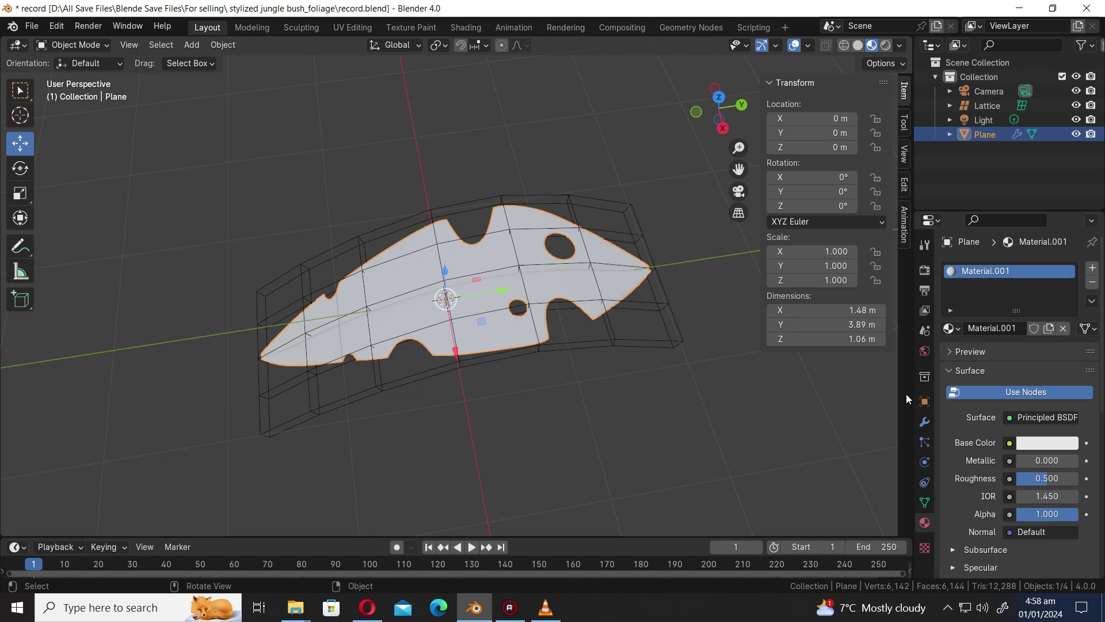
left_click(1092, 268)
middle_click_drag(662, 322, 604, 345)
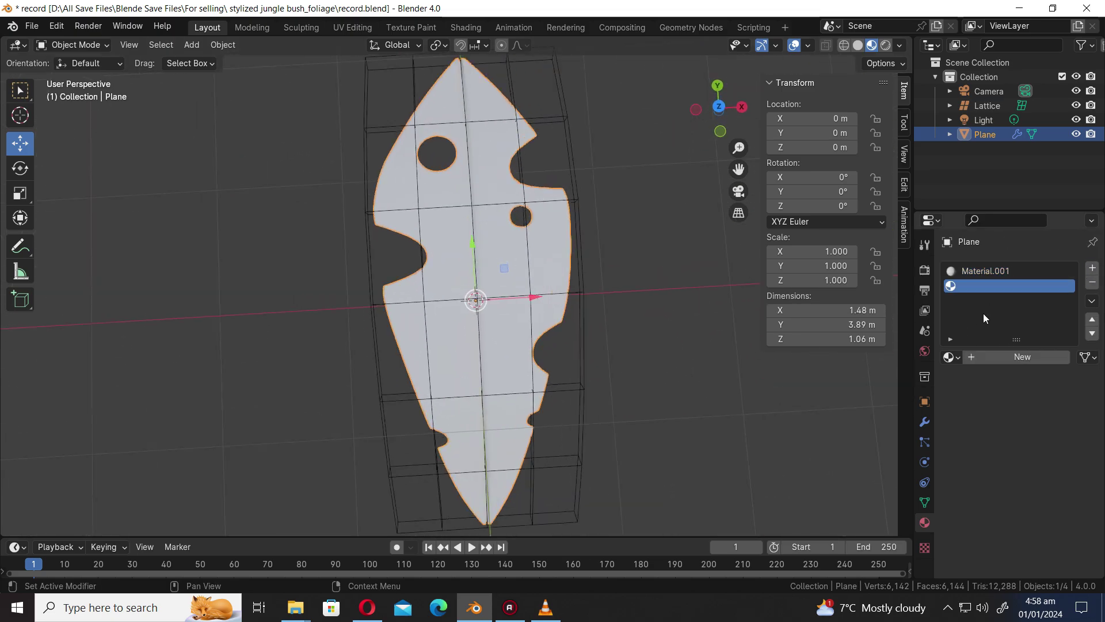
left_click(1020, 357)
key("ctrl+s")
- Set the second material's base color to a dark green with hue 0.330 and saturation 1.000
left_click(1045, 468)
left_click(937, 287)
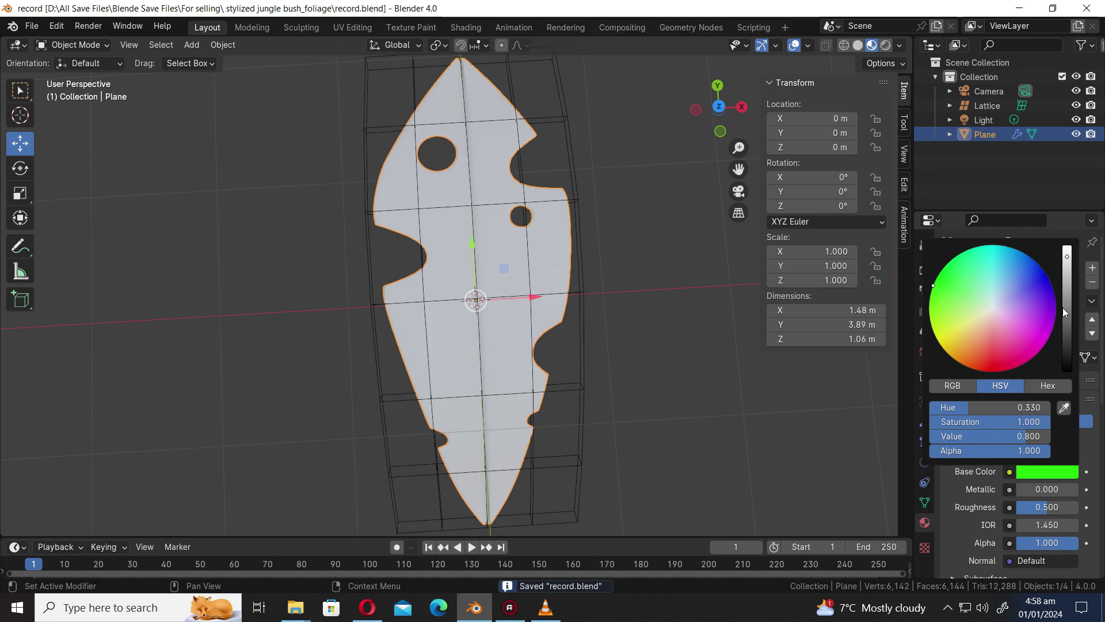
left_click_drag(1064, 307, 1065, 325)
- Start editing the leaf mesh, clear the edge selection, and hide the lattice object
key("Tab")
scroll(569, 344, "up", 1)
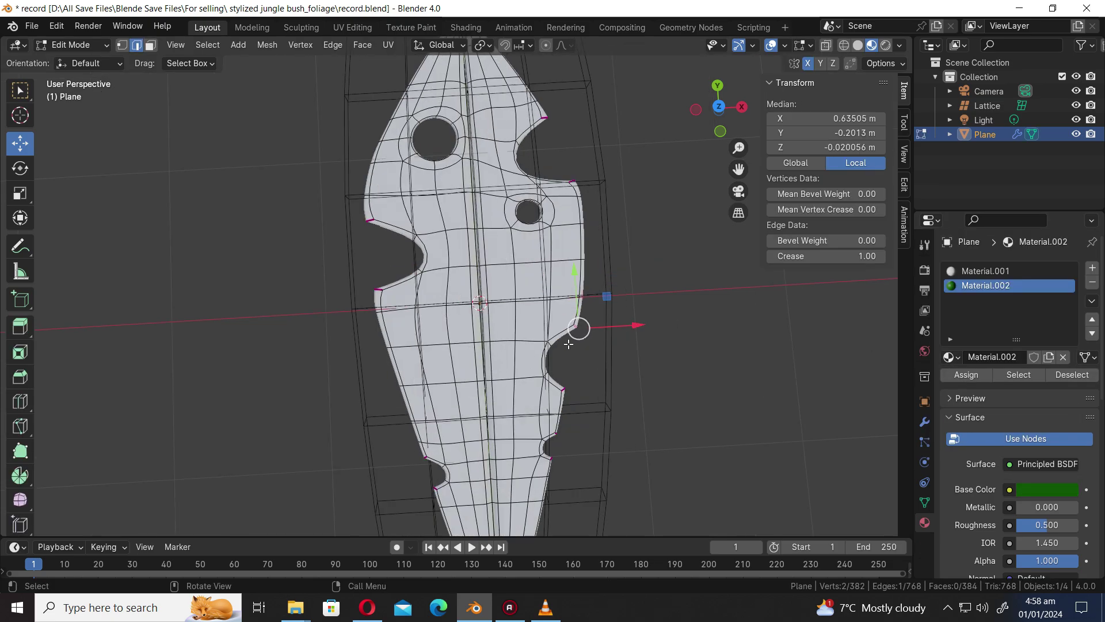
scroll(569, 344, "up", 2)
left_click(654, 370)
middle_click_drag(699, 352, 650, 310, "shift")
scroll(654, 370, "up", 2)
scroll(651, 311, "up", 2)
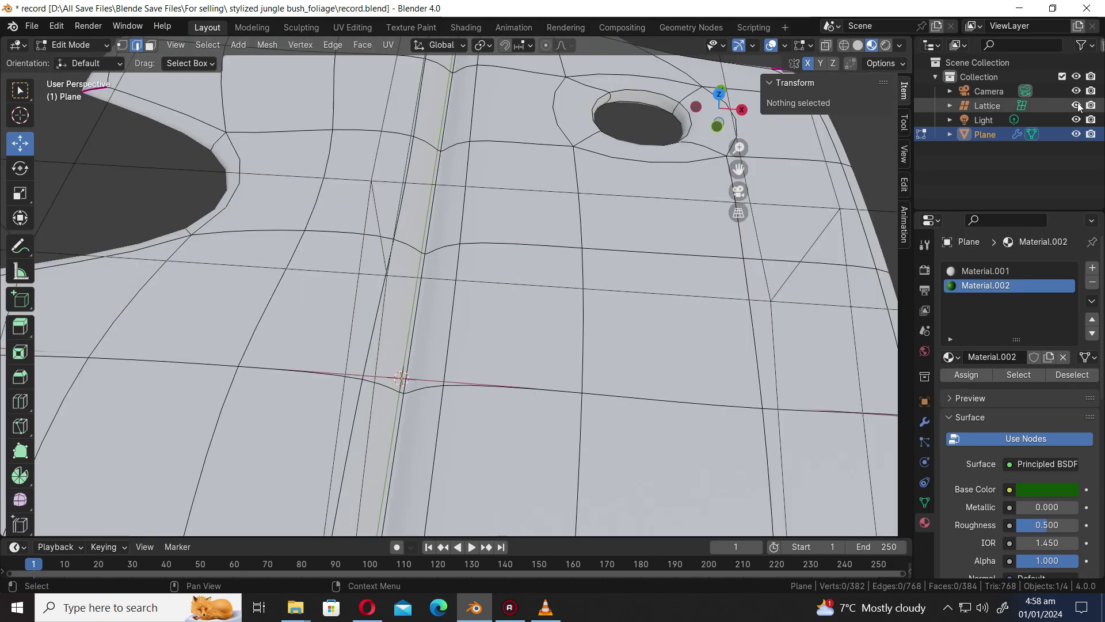
left_click(1077, 105)
- Select the leaf's central edge loop, grow it to the midrib faces, save the file, and assign the dark green Material.002 to them
left_click(413, 333, "alt")
scroll(426, 331, "down", 5)
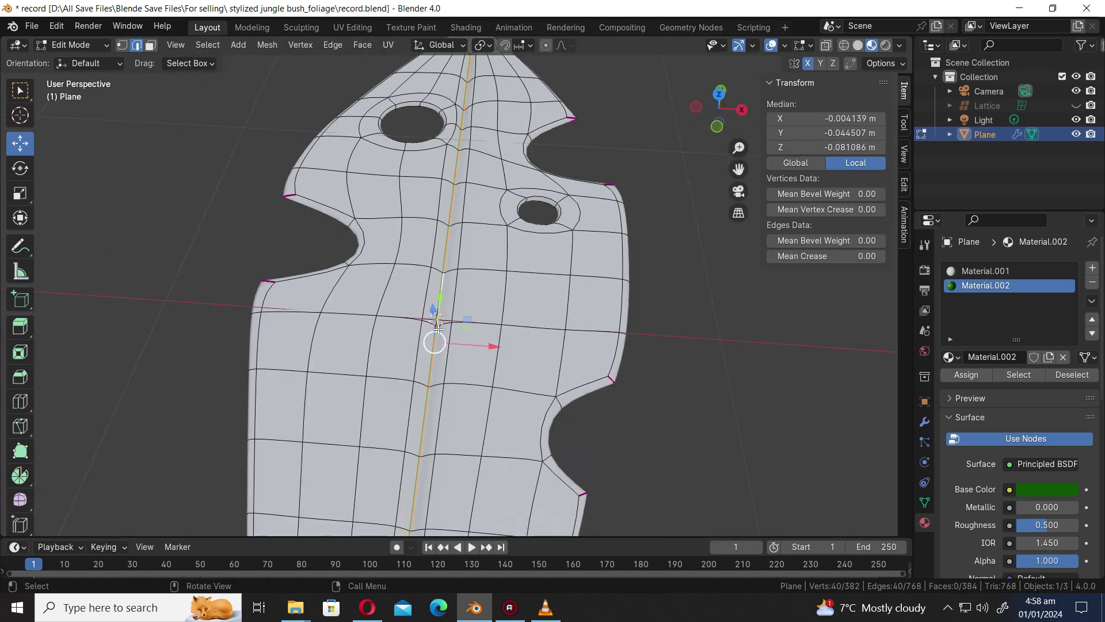
key("ctrl+KP_Add")
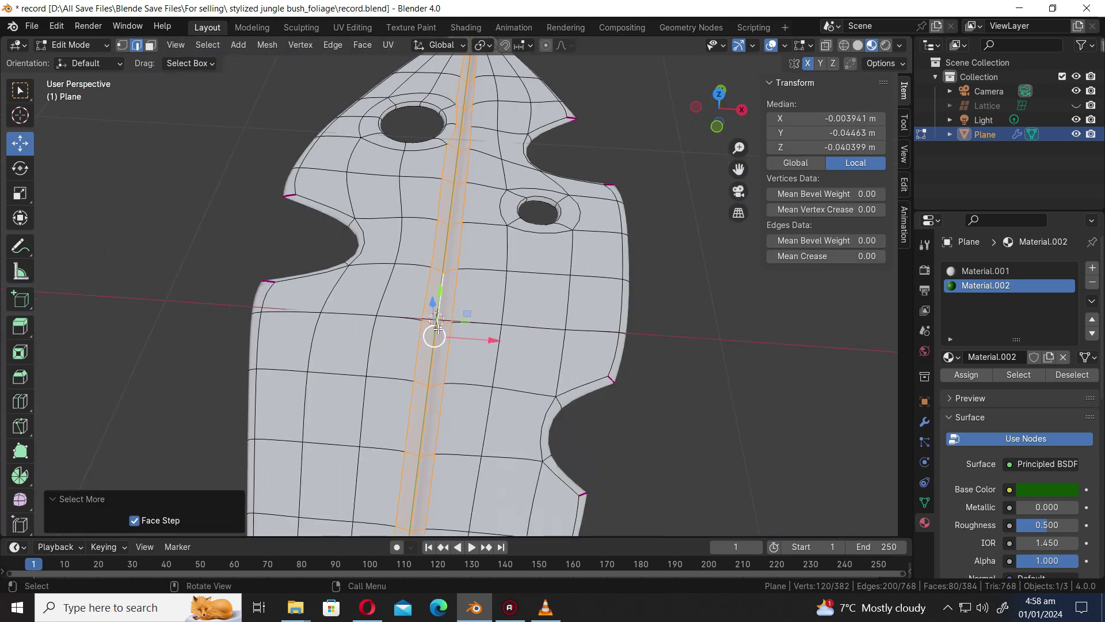
key("ctrl+s")
left_click(972, 375)
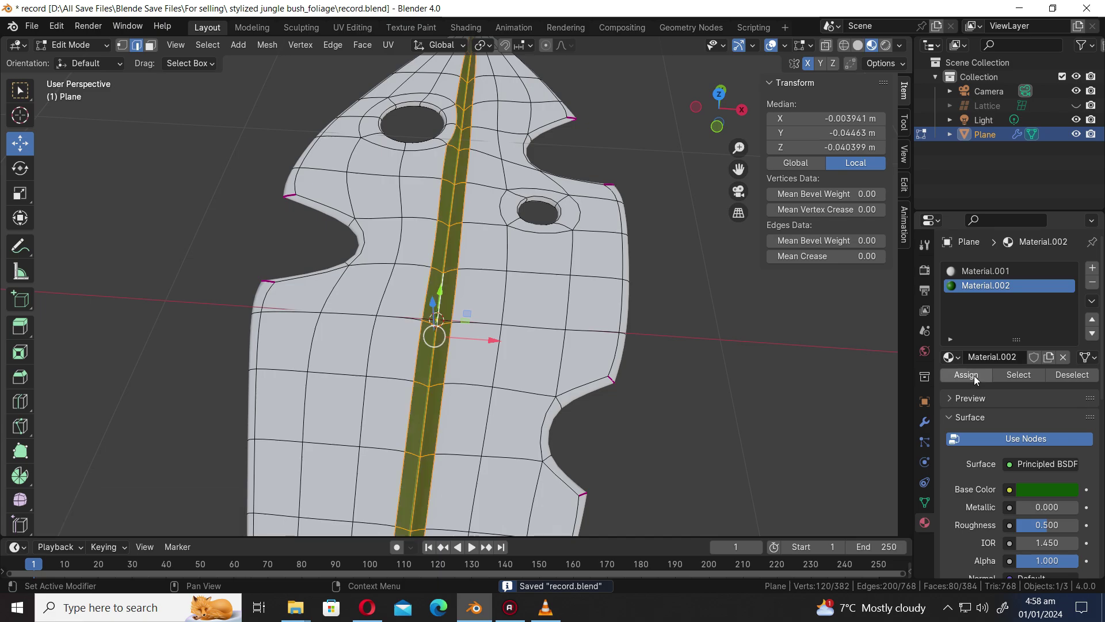
scroll(584, 381, "down", 3)
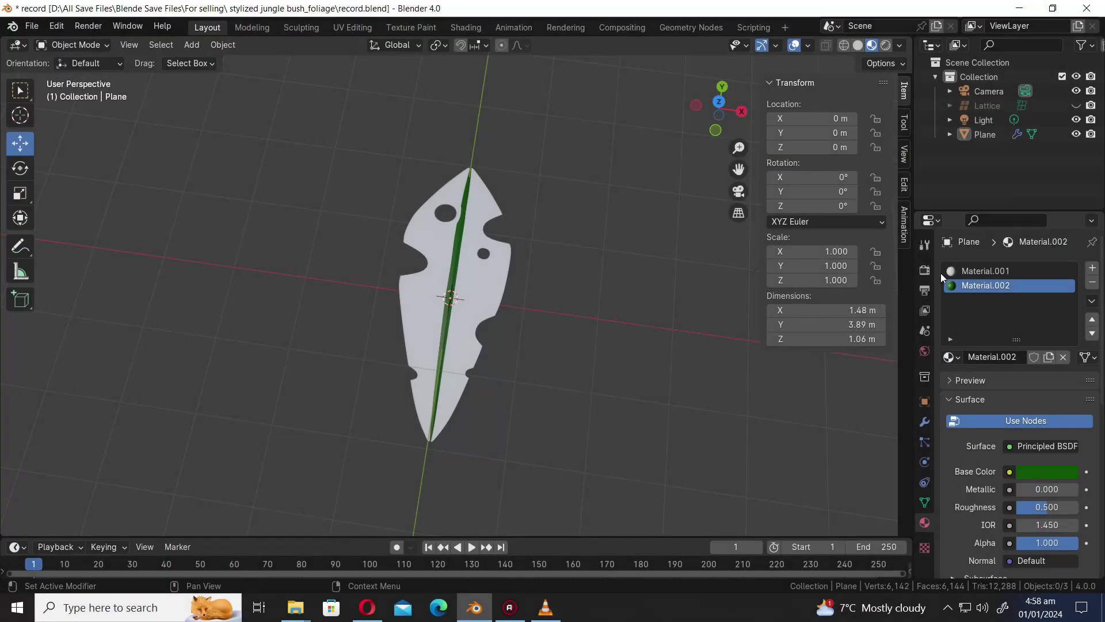
- Switch to the Shading workspace and show the nodes of the leaf's first material slot, Material.001
left_click(466, 28)
left_click(486, 353)
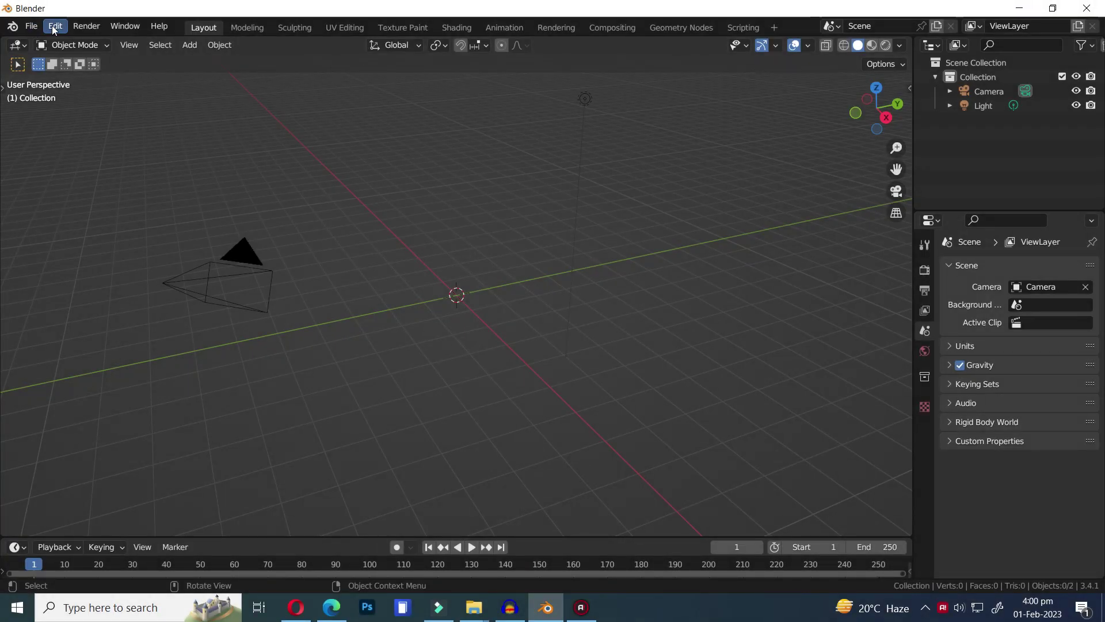
- Go to the add-on preferences and search the add-ons for "nod"
left_click(53, 26)
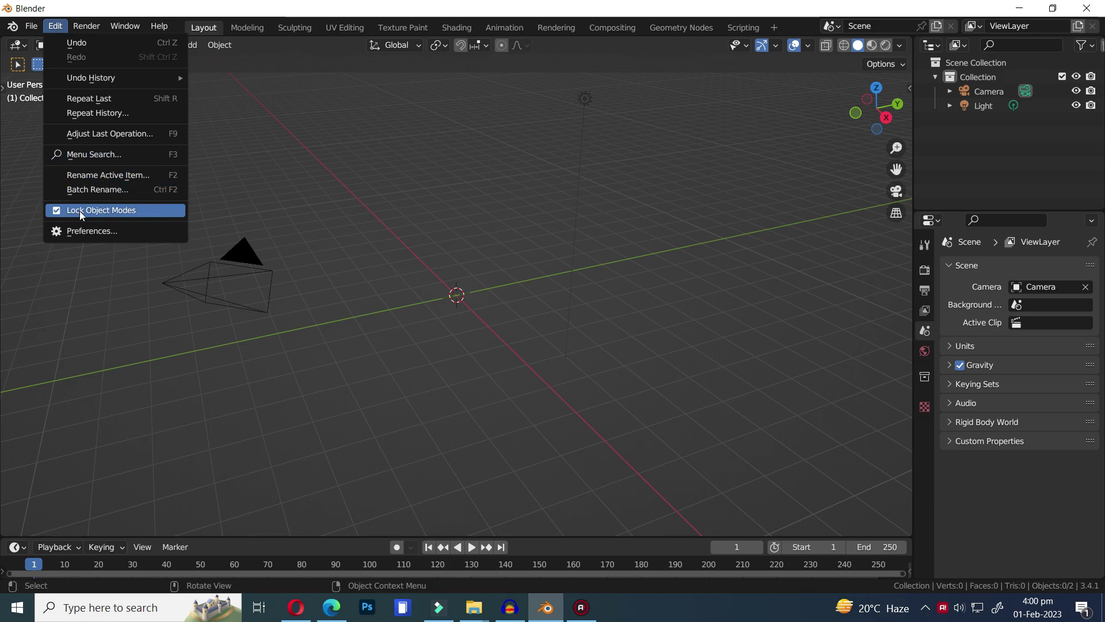
left_click(84, 228)
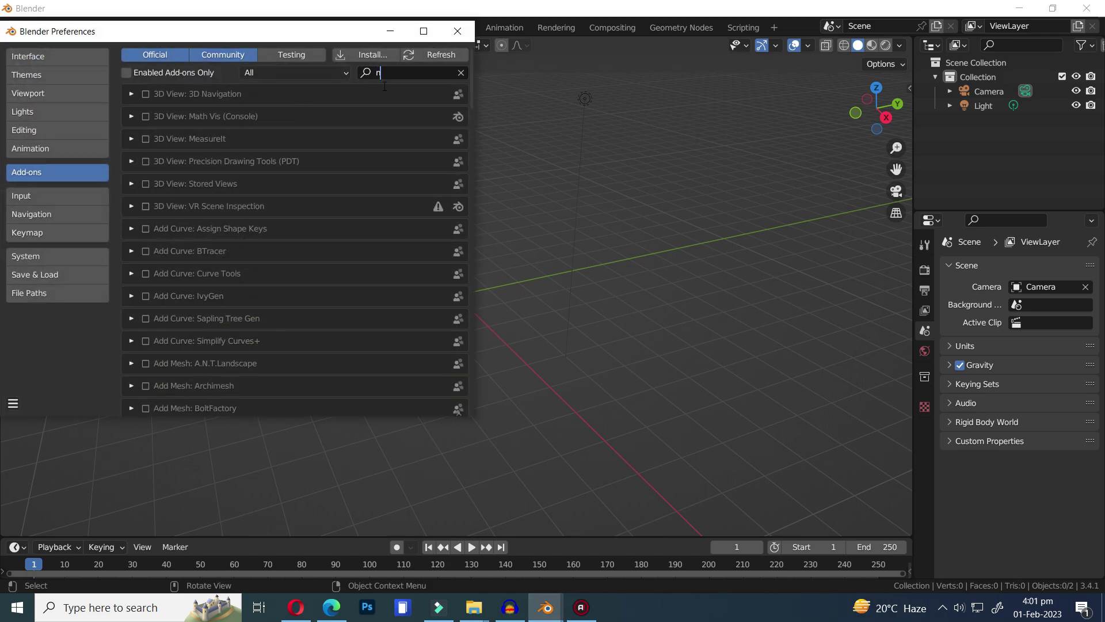
type("nod")
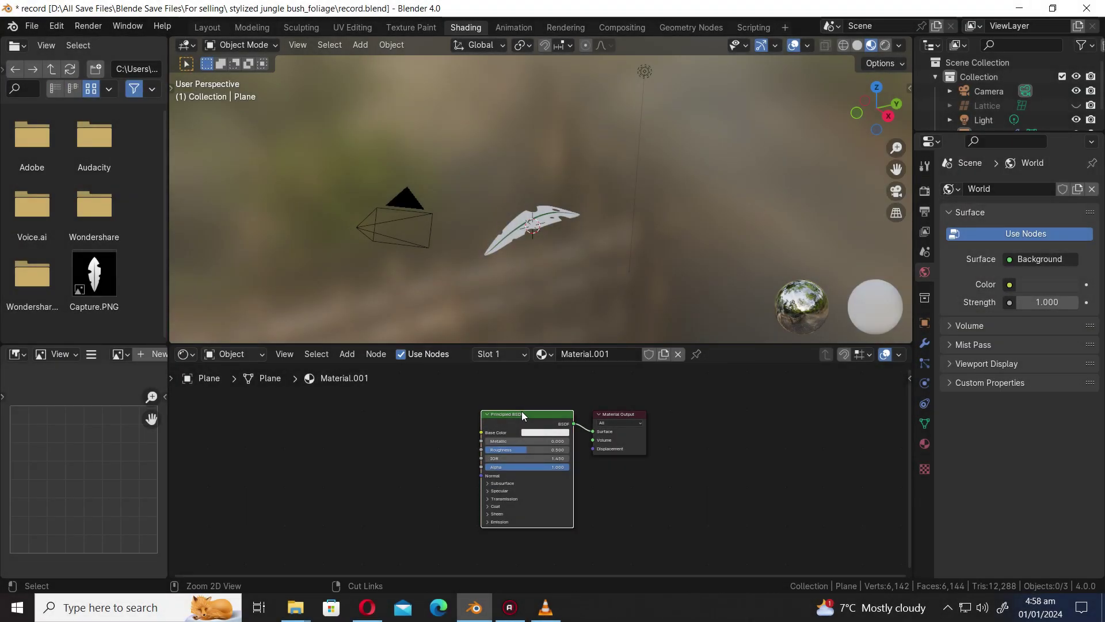
- Add Texture Coordinate, Mapping and Image Texture nodes to the Principled BSDF, and feed the Mapping vector from the Object coordinates
key("ctrl+t")
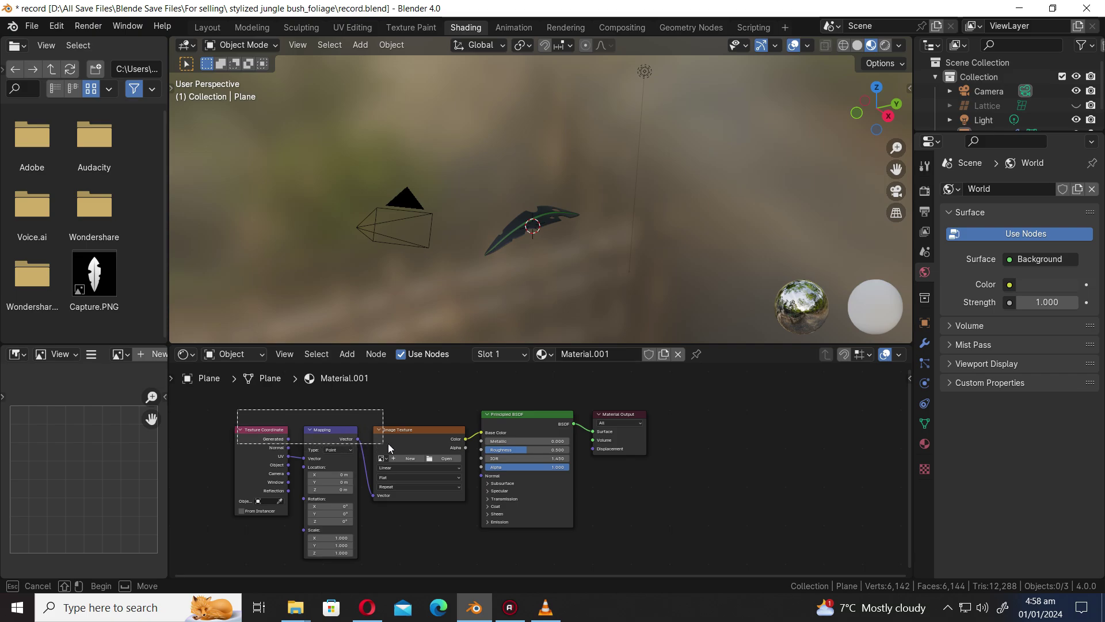
scroll(372, 460, "up", 3)
left_click_drag(363, 452, 390, 442)
scroll(541, 237, "up", 2)
middle_click_drag(587, 268, 569, 295)
scroll(562, 306, "down", 4)
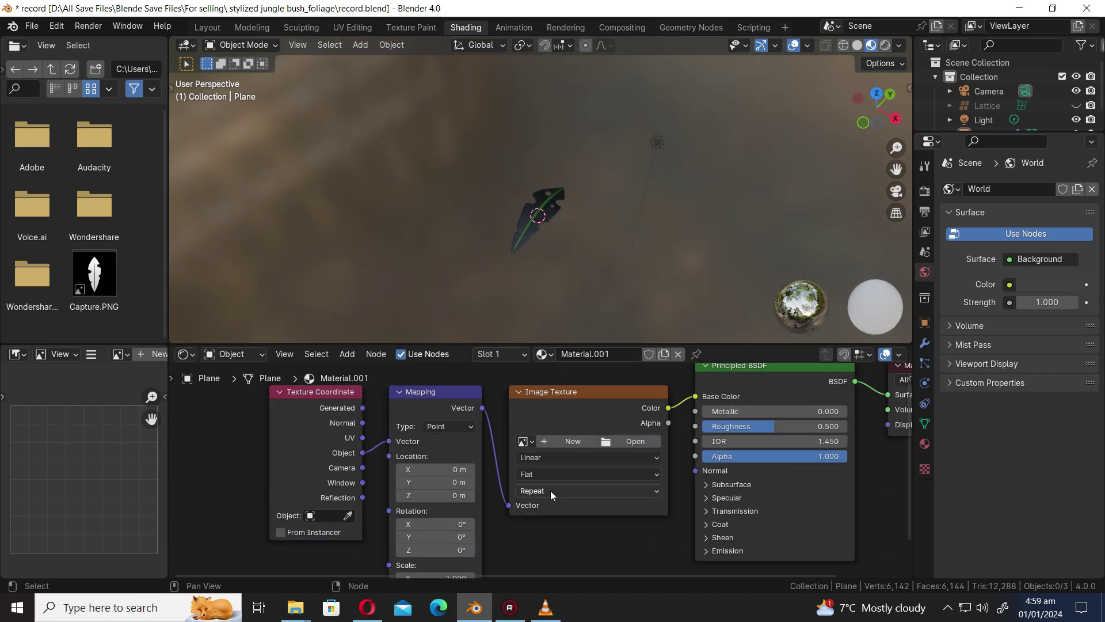
- Move the texture nodes further away from the Principled BSDF and delete the Image Texture node
scroll(547, 481, "down", 8)
left_click_drag(575, 518, 446, 432)
left_click_drag(555, 432, 404, 434)
left_click(405, 434)
key("x")
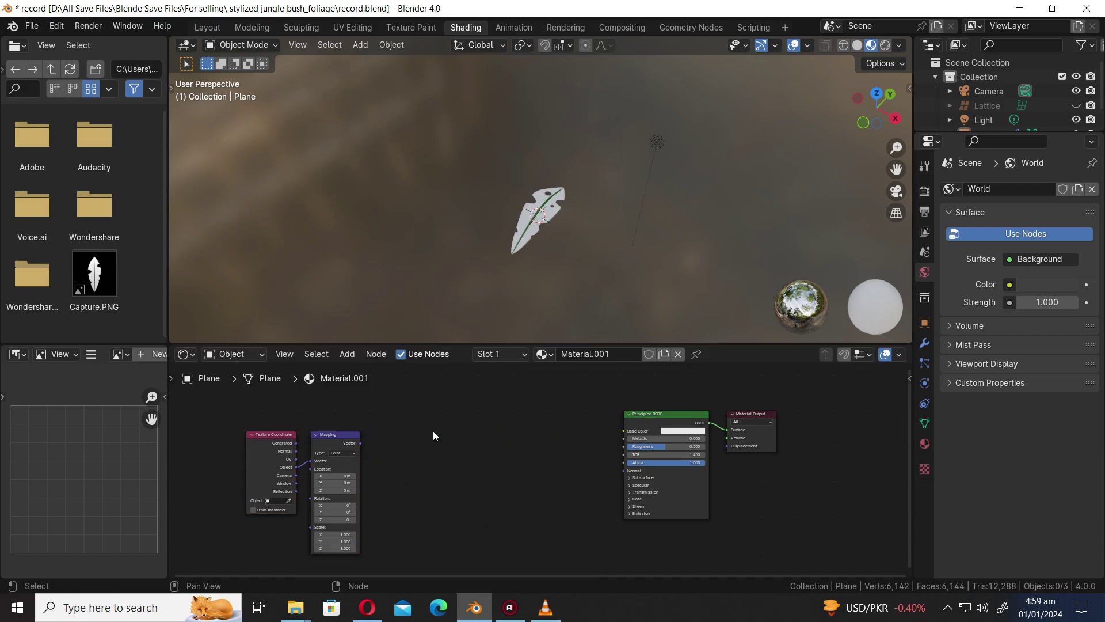
- Add a Color Ramp node in front of the Principled BSDF
key("shift+a")
type("col")
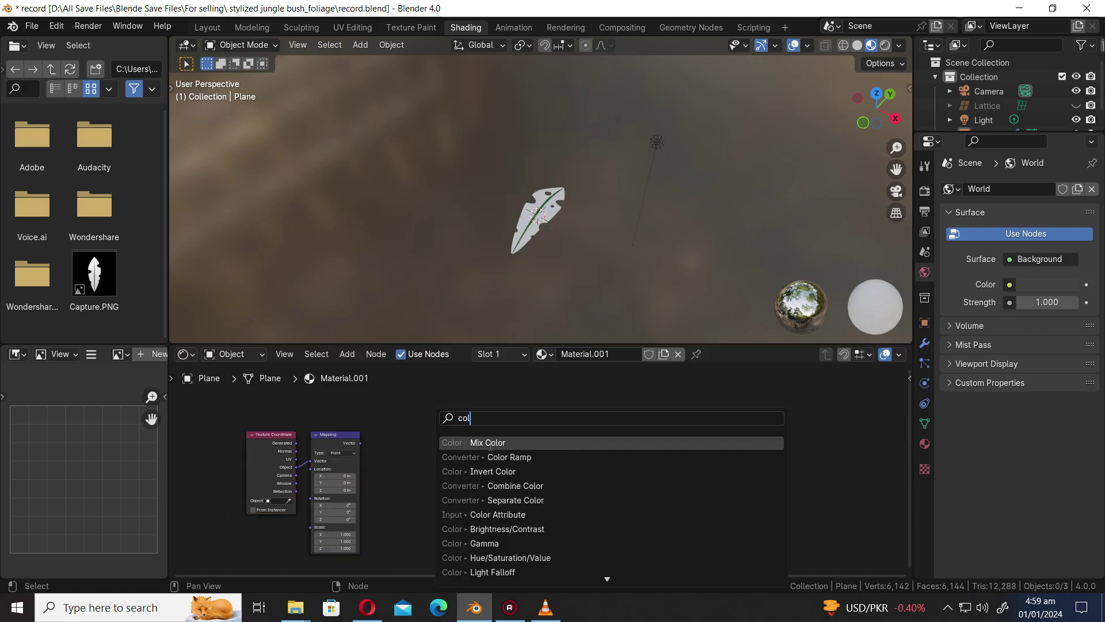
left_click(509, 457)
left_click(558, 445)
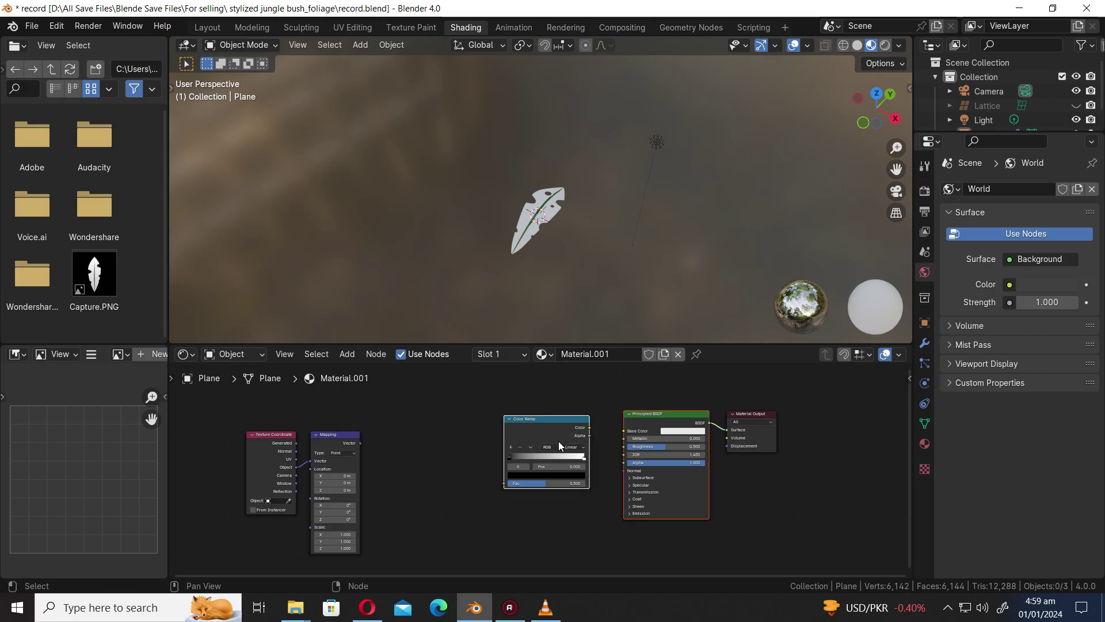
- Add a Gradient Texture node and chain Mapping, Gradient Texture and Color Ramp into the Principled BSDF's Base Color
key("shift+a")
type("g")
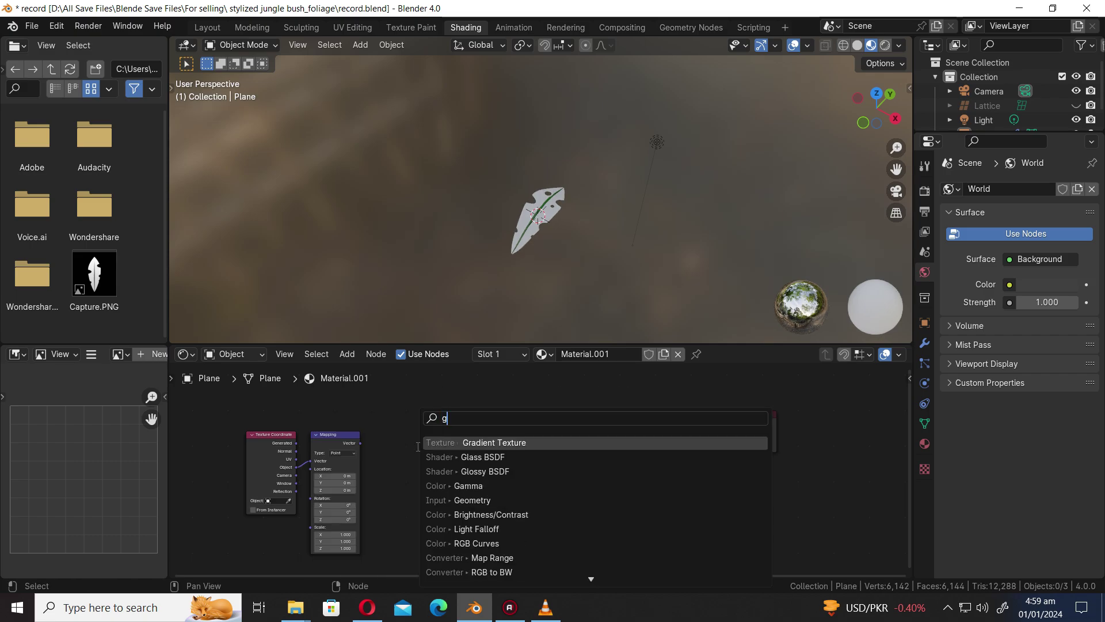
type("r")
left_click(454, 443)
left_click(420, 437)
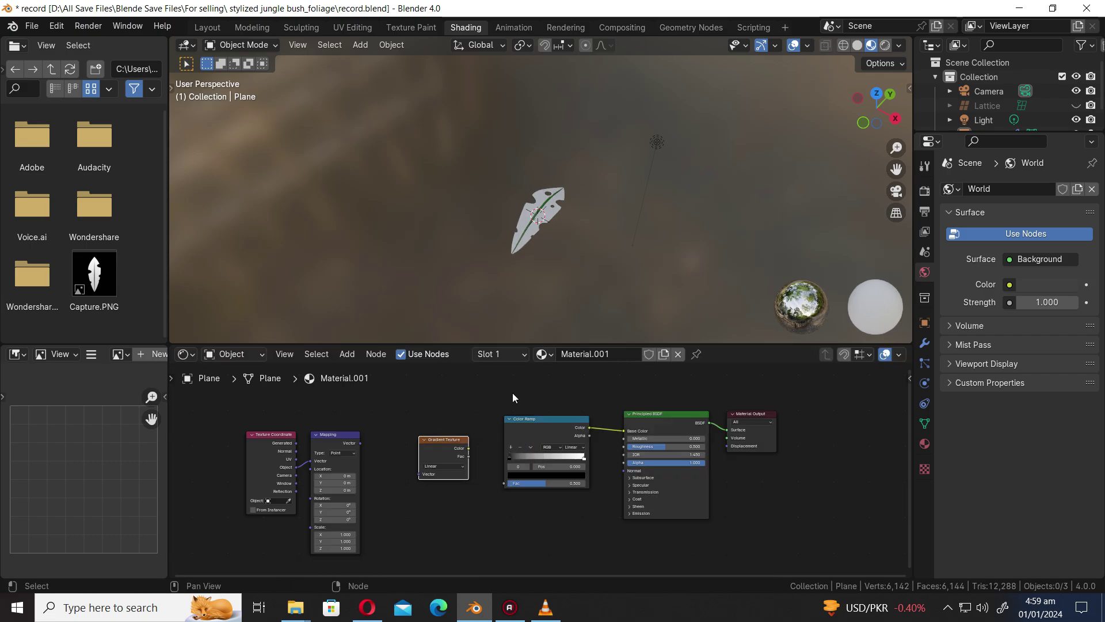
left_click_drag(514, 397, 356, 484)
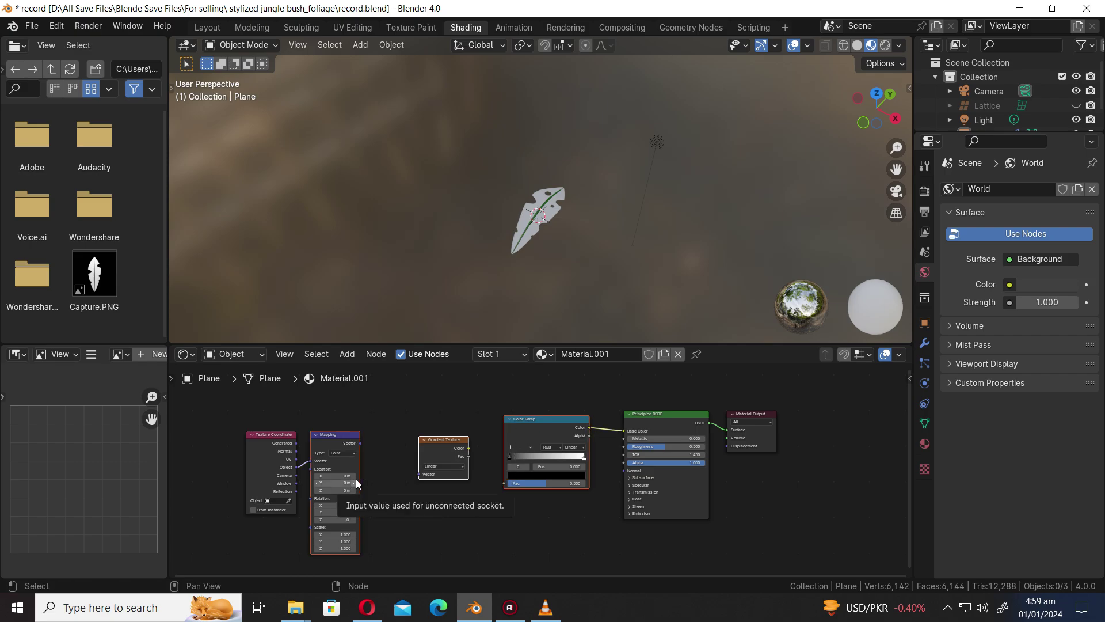
key("f")
- Set the Gradient Texture type to Spherical
scroll(567, 213, "up", 3)
middle_click_drag(567, 213, 618, 276)
scroll(619, 276, "up", 3)
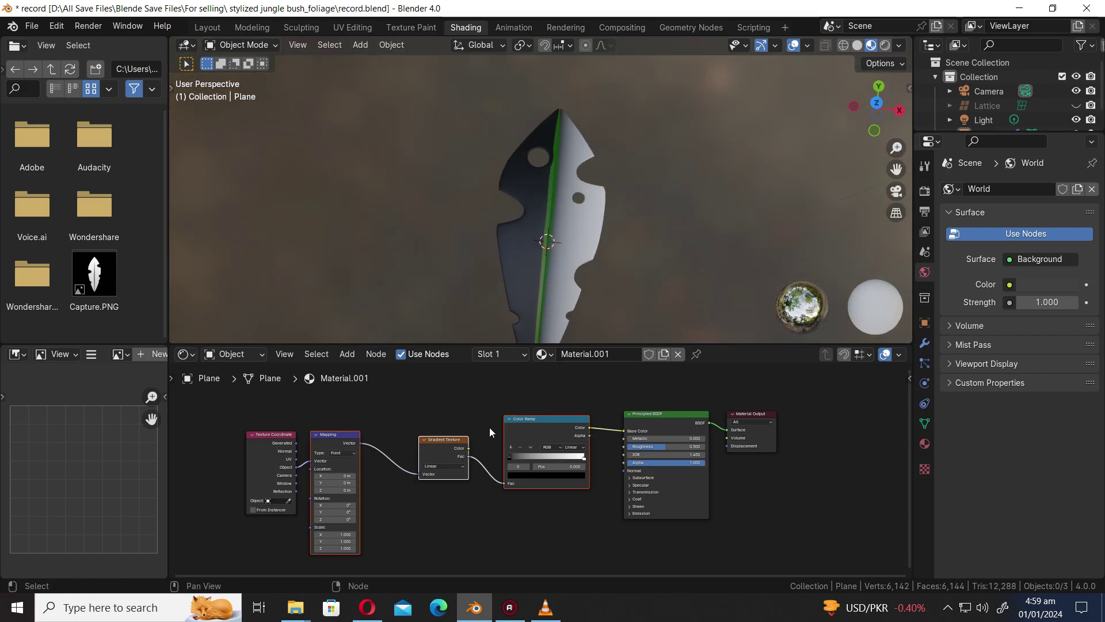
scroll(394, 506, "up", 4)
left_click(328, 460)
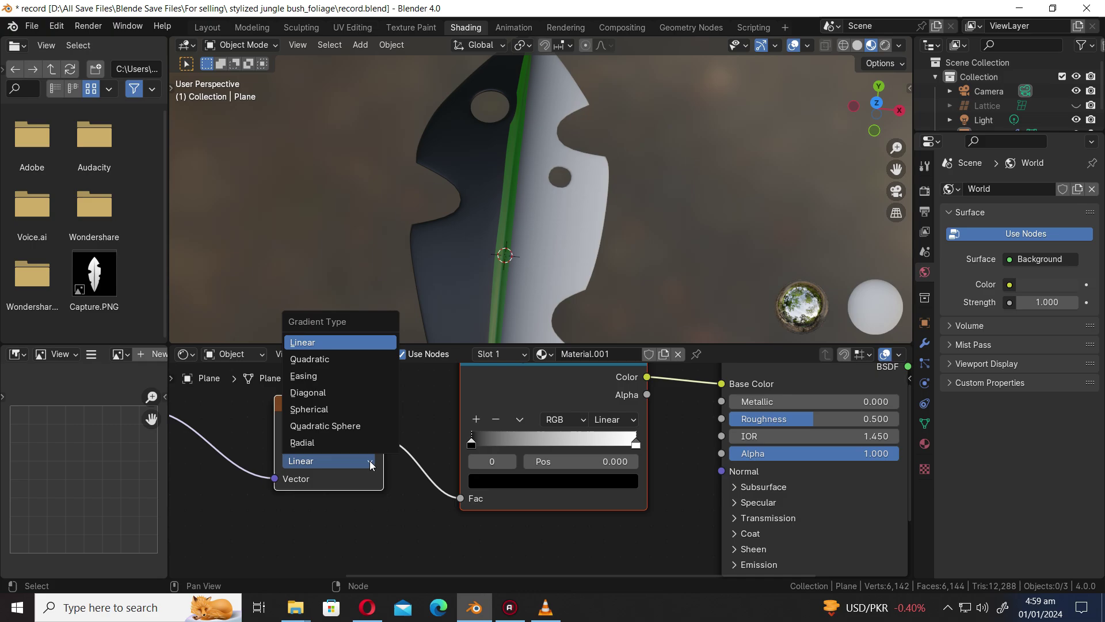
left_click(309, 409)
- View the leaf from the top, show the viewport tools, activate the Move tool, and select the leaf
key("KP_7")
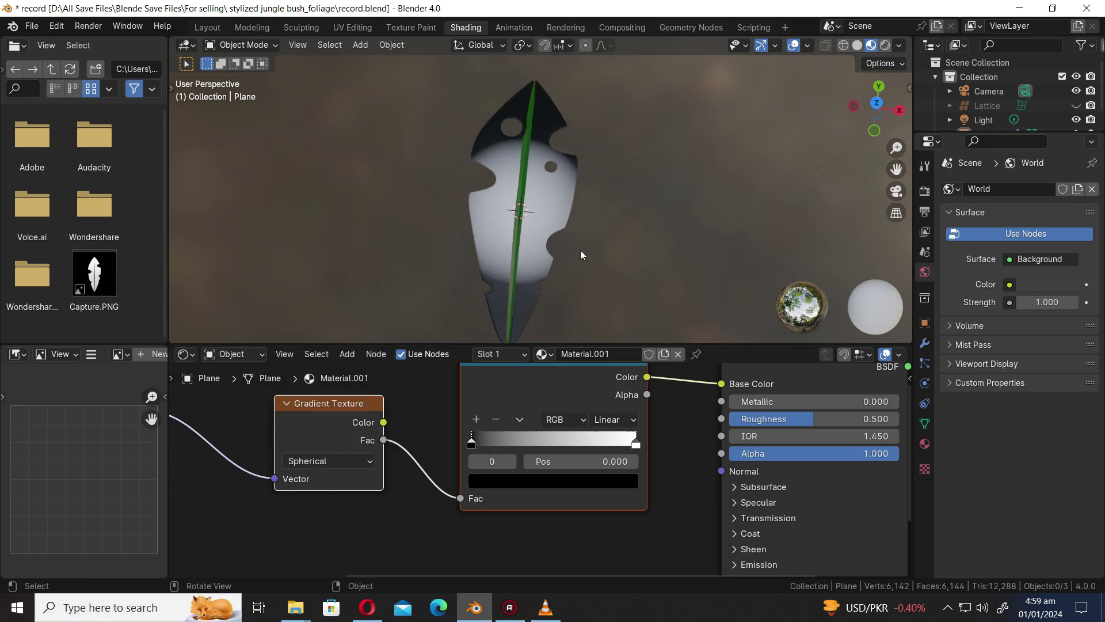
scroll(411, 508, "down", 3)
scroll(412, 508, "up", 3)
mouse_move(432, 461)
middle_mouse_down()
mouse_move(447, 498)
mouse_move(449, 460)
middle_mouse_up()
key("t")
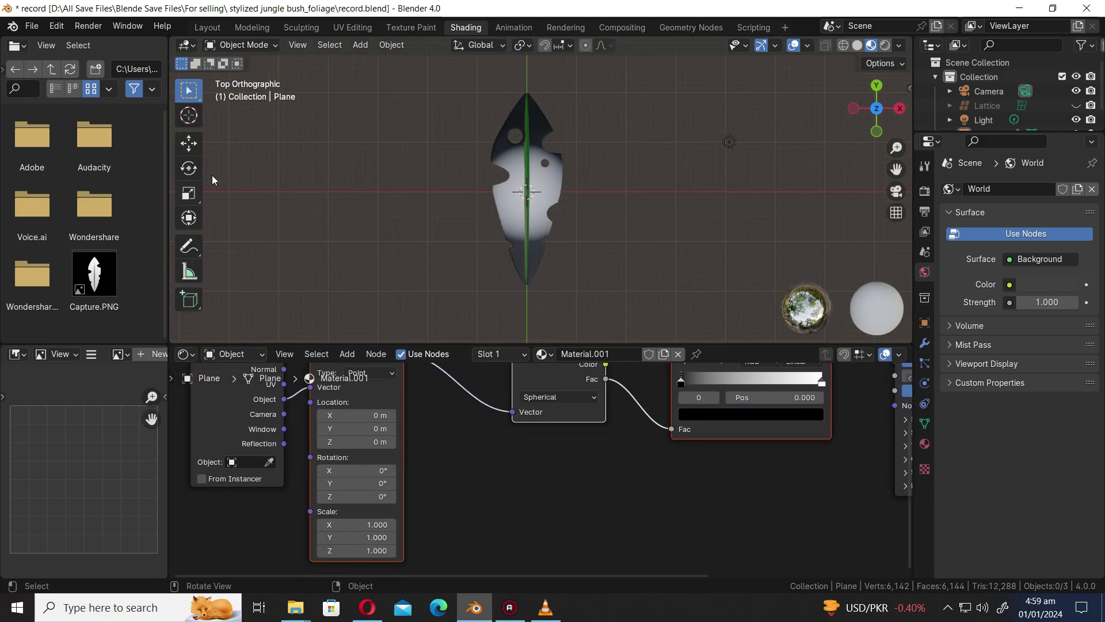
left_click(189, 144)
left_click(549, 185)
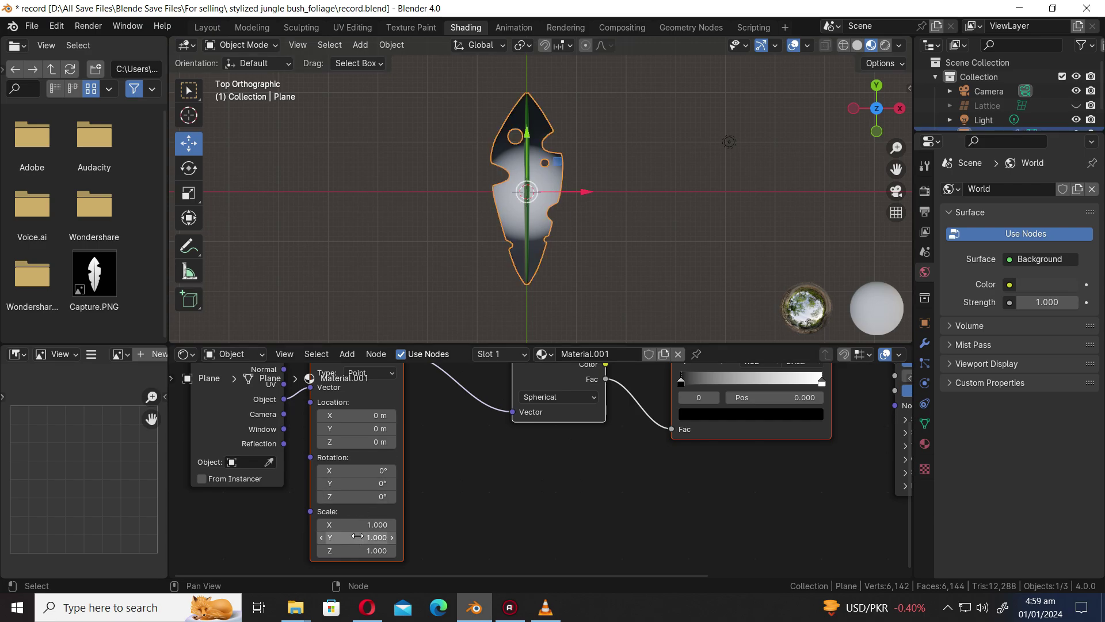
- Set the Mapping scale to X 1.600 and Y 0.570, and apply the leaf's rotation and scale
mouse_move(357, 524)
left_mouse_down()
mouse_move(391, 524)
mouse_move(340, 537)
mouse_move(380, 537)
mouse_move(342, 537)
left_mouse_up()
key("ctrl+a")
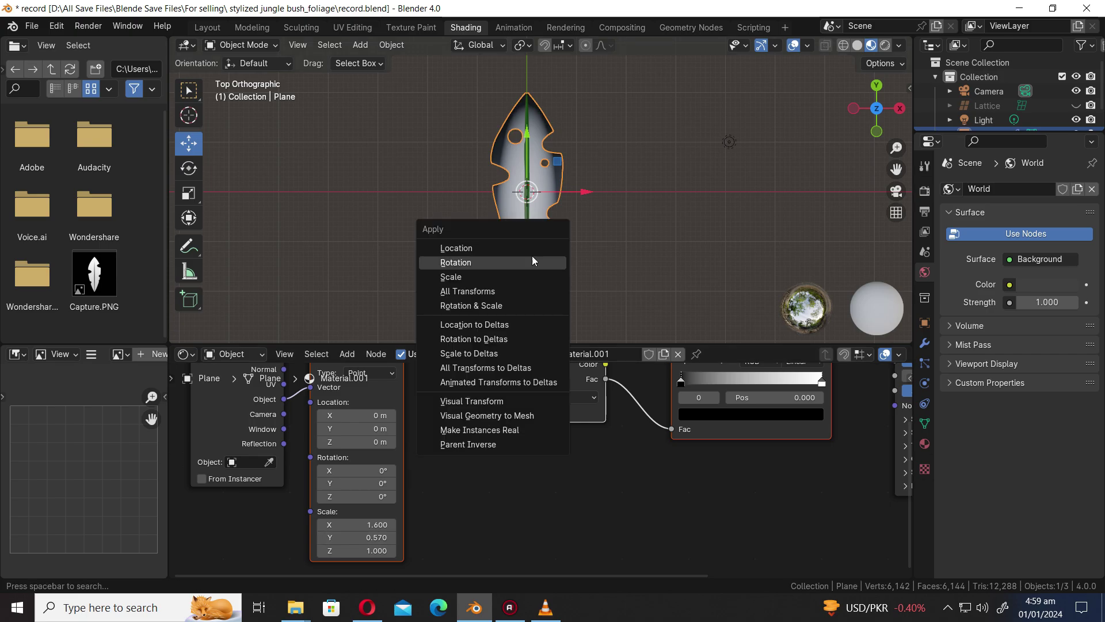
left_click(498, 304)
- Try B-Spline interpolation on the Color Ramp with the Mapping scale at X 2.320 and Y 0.610
middle_click_drag(717, 461, 634, 525)
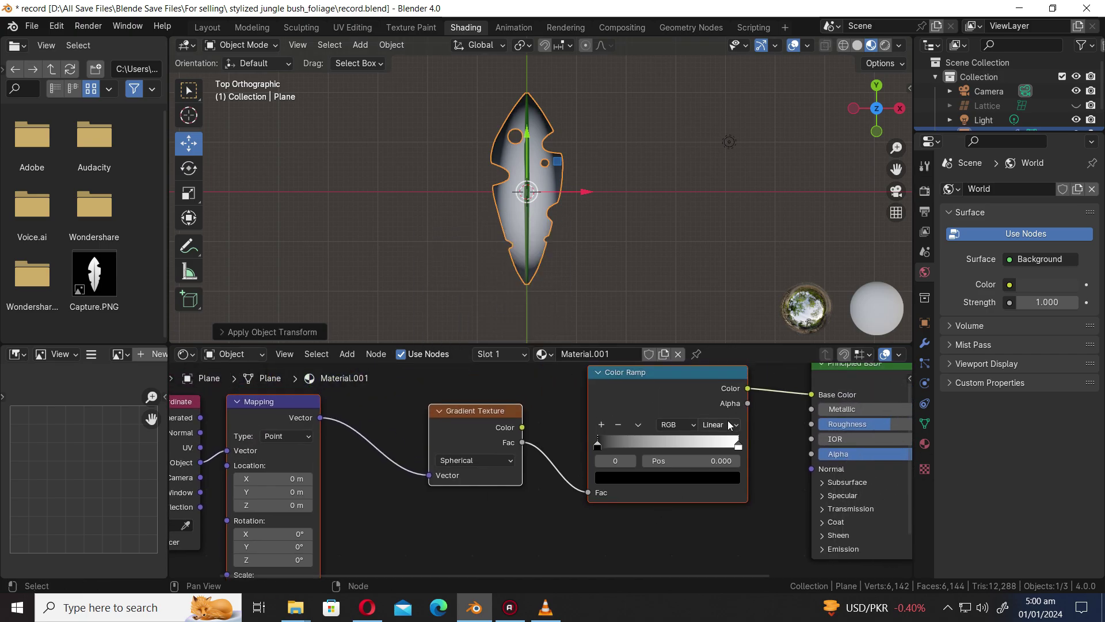
left_click(719, 424)
left_click(723, 501)
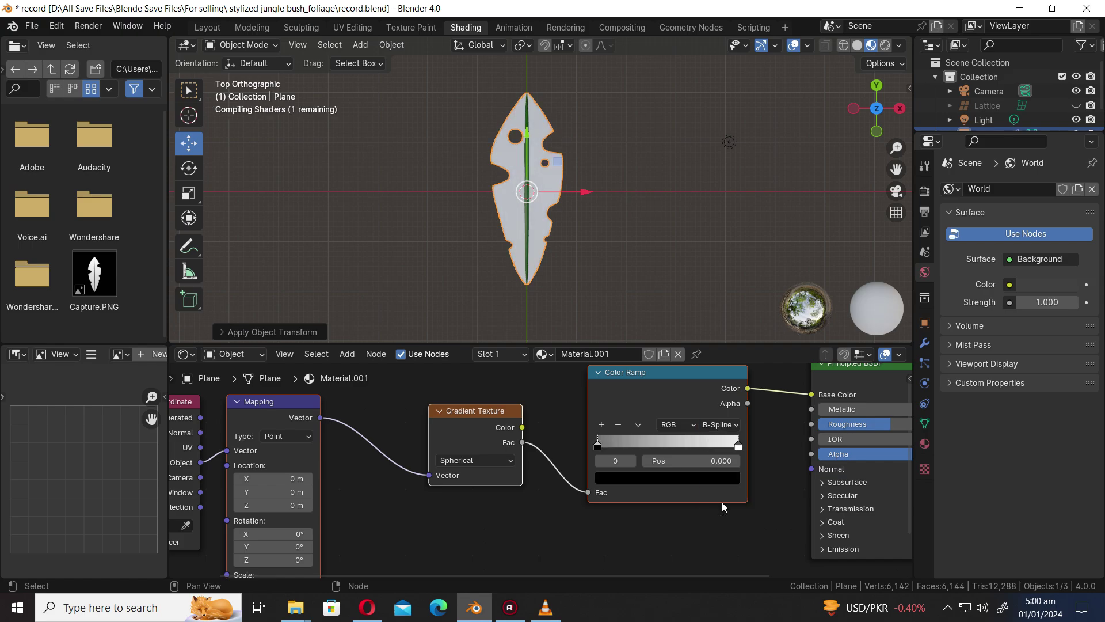
middle_click_drag(436, 527, 554, 431)
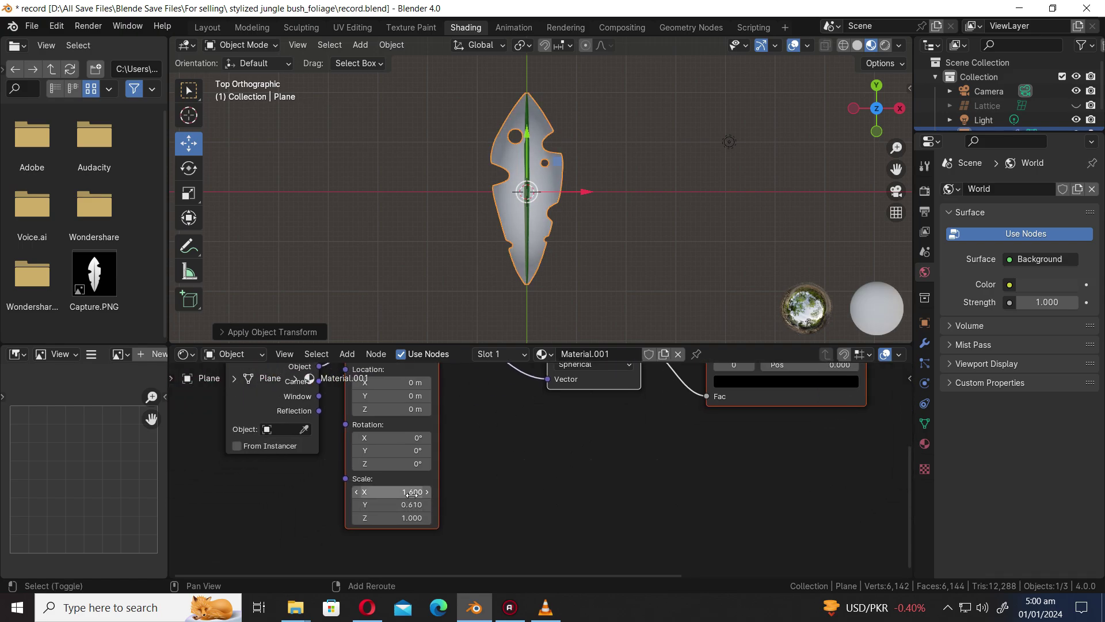
left_click_drag(392, 492, 428, 492)
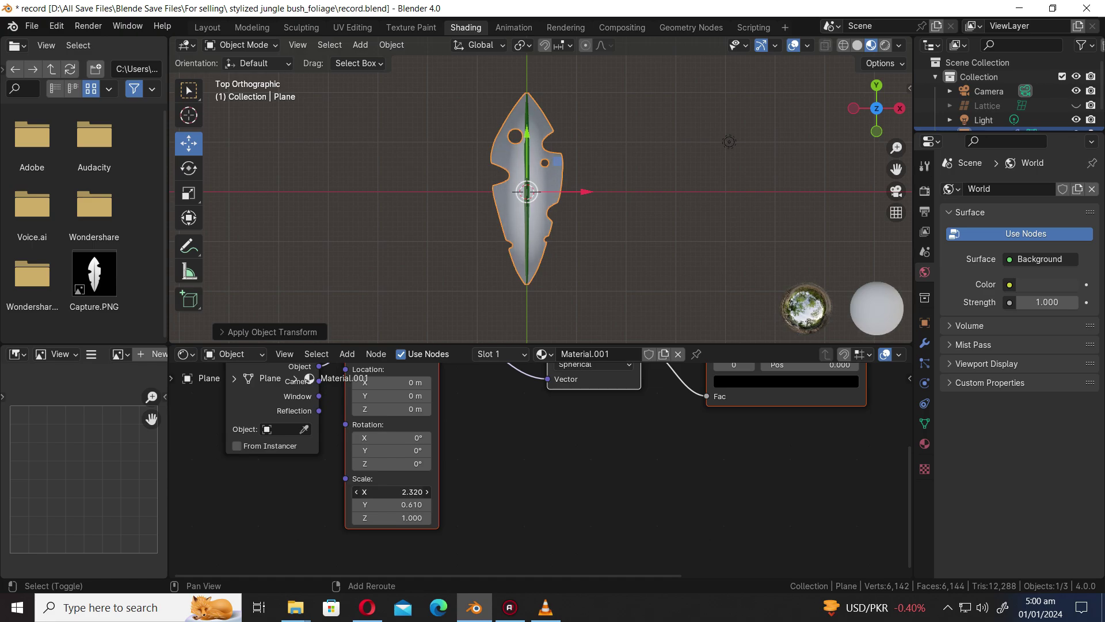
- Try the Color Ramp's black stop at position 0.218 and its white stop at 0.673
middle_click_drag(716, 350, 671, 408)
left_click_drag(671, 407, 705, 412)
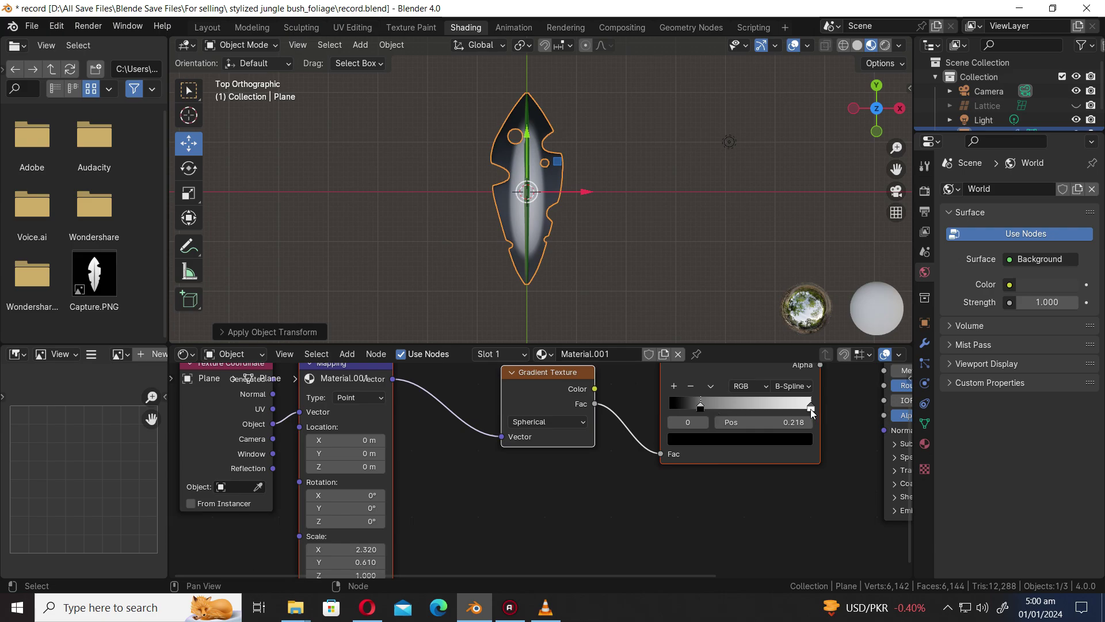
left_click_drag(811, 410, 765, 410)
- Set the Mapping scale to X 1.590 and Y 0.530, and move the Color Ramp's black stop to position 0.000
middle_click_drag(363, 555, 391, 529)
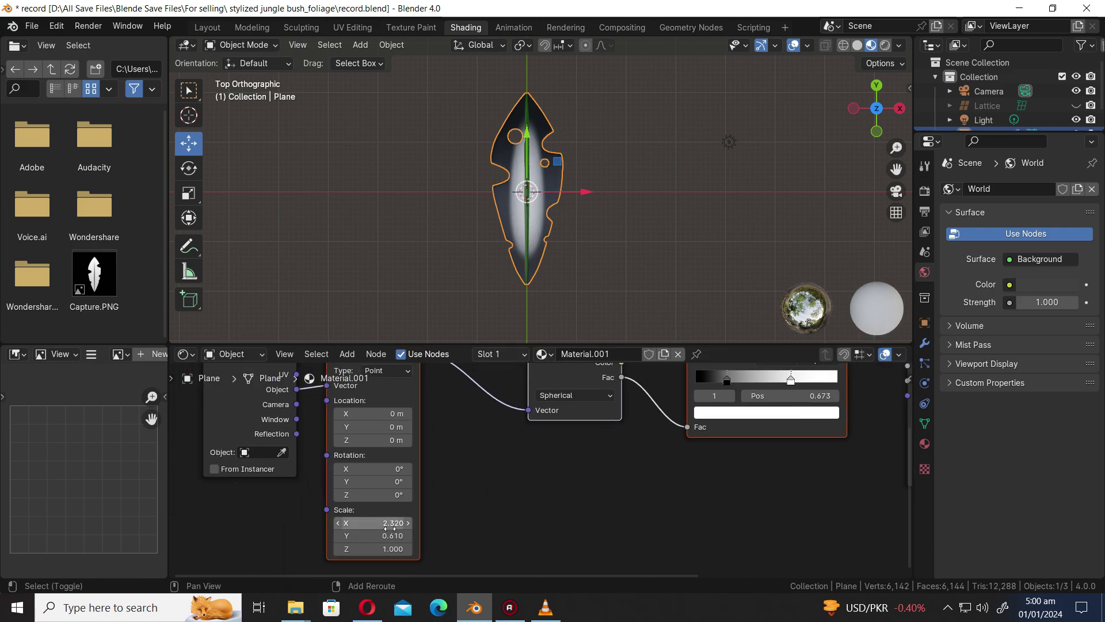
mouse_move(390, 522)
left_mouse_down()
mouse_move(352, 522)
mouse_move(374, 536)
mouse_move(364, 535)
left_mouse_up()
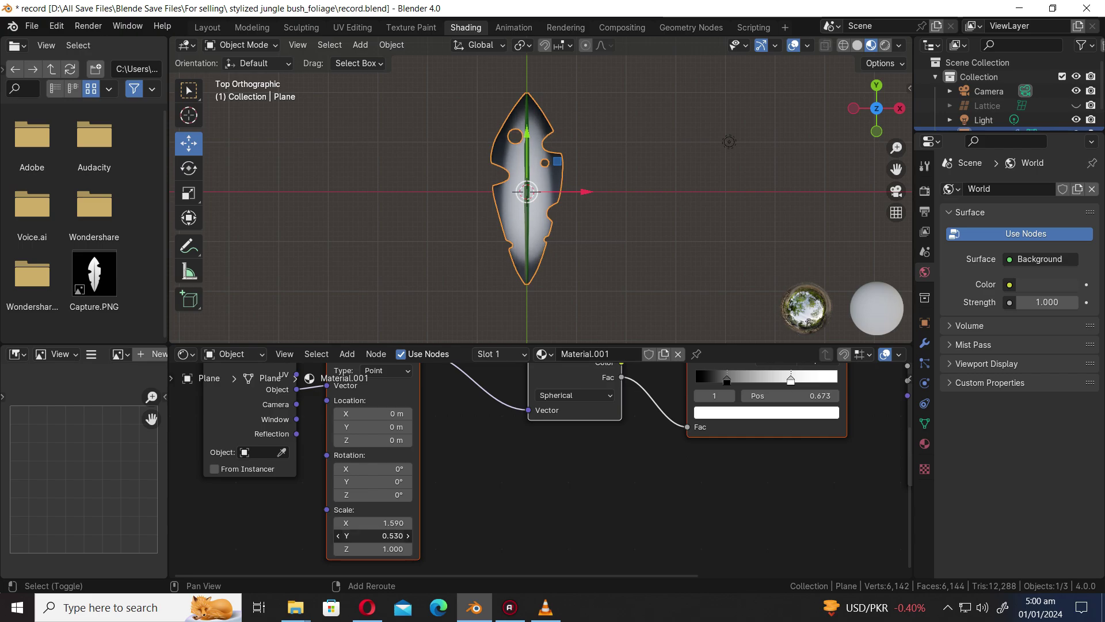
left_click_drag(725, 385, 683, 396)
middle_click_drag(683, 396, 651, 467)
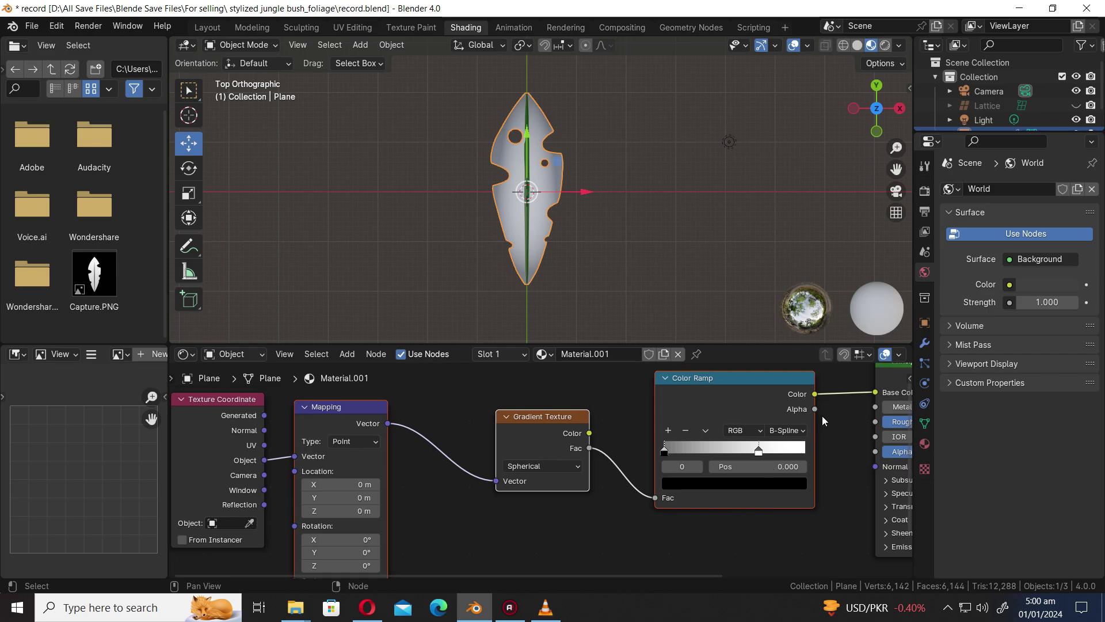
- Set the Color Ramp interpolation to Ease and move its white stop to position 1.000
left_click(798, 430)
left_click(792, 461)
left_click_drag(759, 450, 822, 455)
- Set the Mapping node's Y location to -0.01 m and its Y scale to 0.440
middle_click_drag(509, 546, 618, 483, "shift")
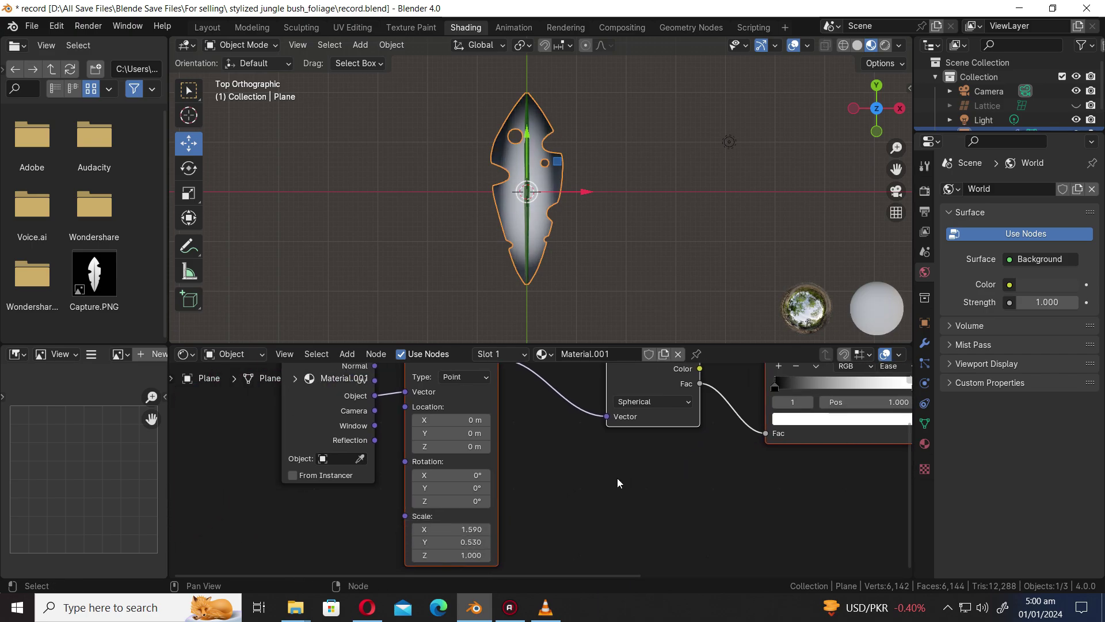
mouse_move(444, 433)
left_mouse_down("shift")
mouse_move(460, 434)
mouse_move(446, 433)
left_mouse_up("shift")
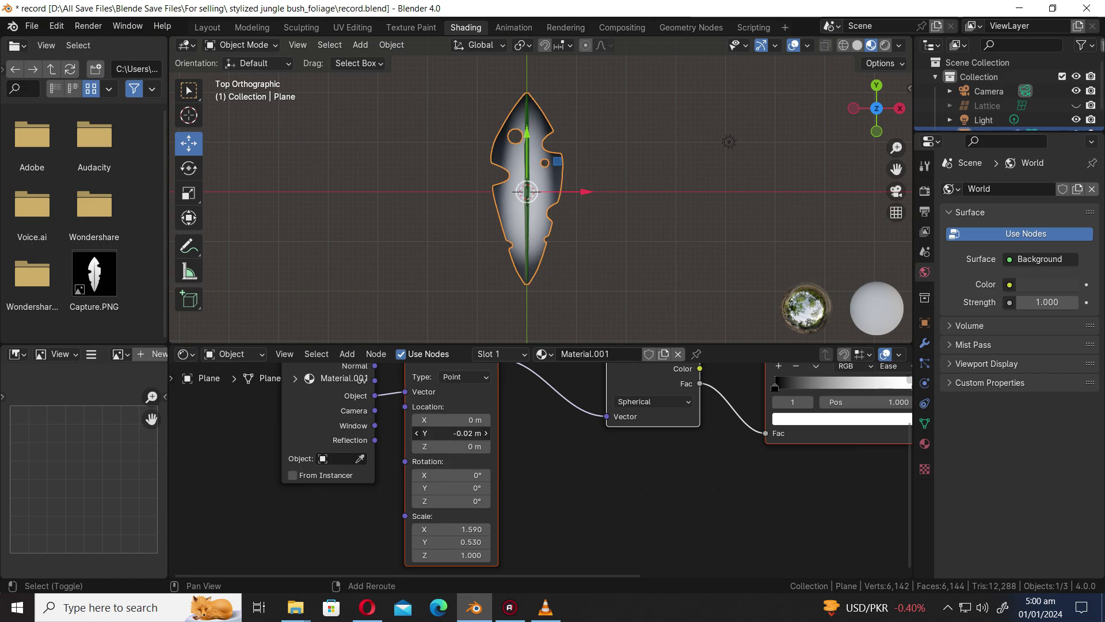
left_click_drag(455, 541, 444, 541)
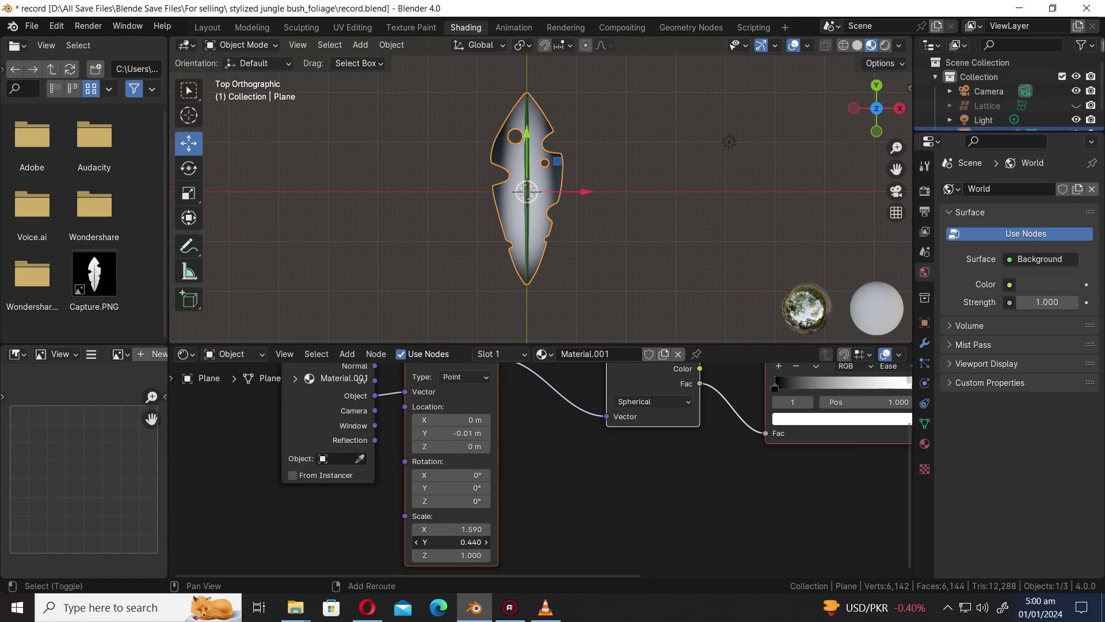
- Copy the base color of Material.002 onto the black stop of the Color Ramp in Material.001
middle_click_drag(518, 507, 256, 550)
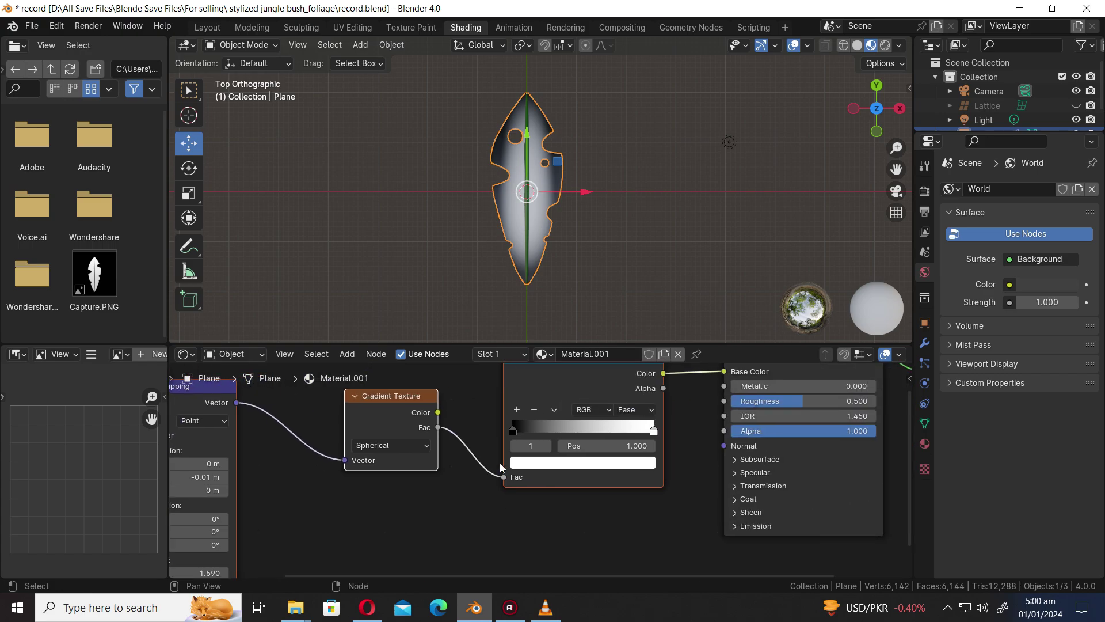
left_click(924, 443)
left_click(1000, 208)
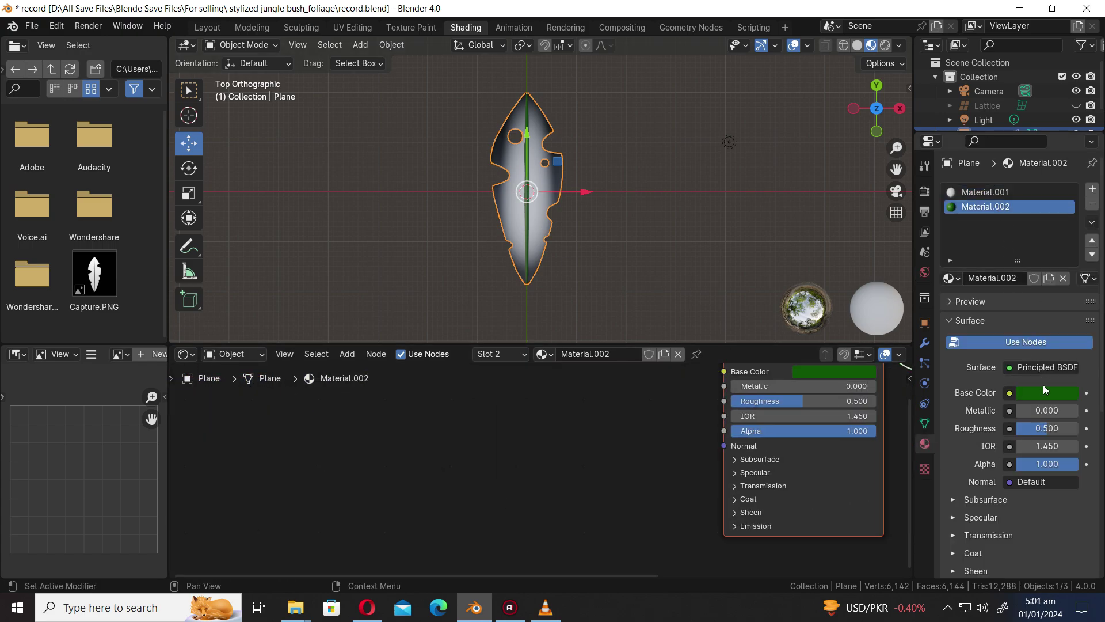
middle_click_drag(829, 420, 767, 419)
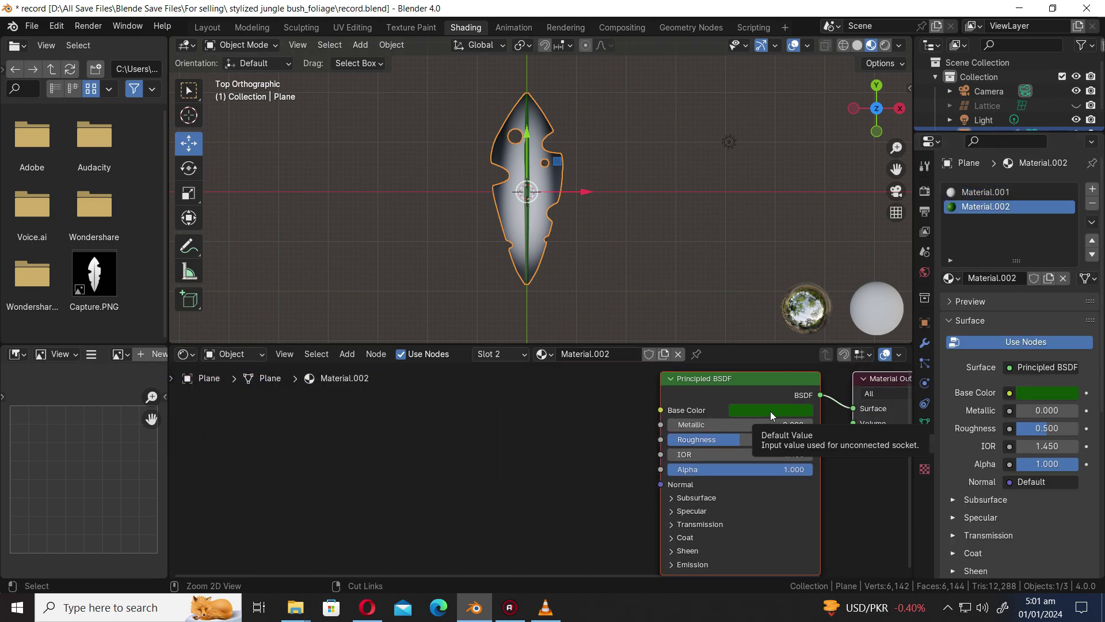
left_click(973, 192)
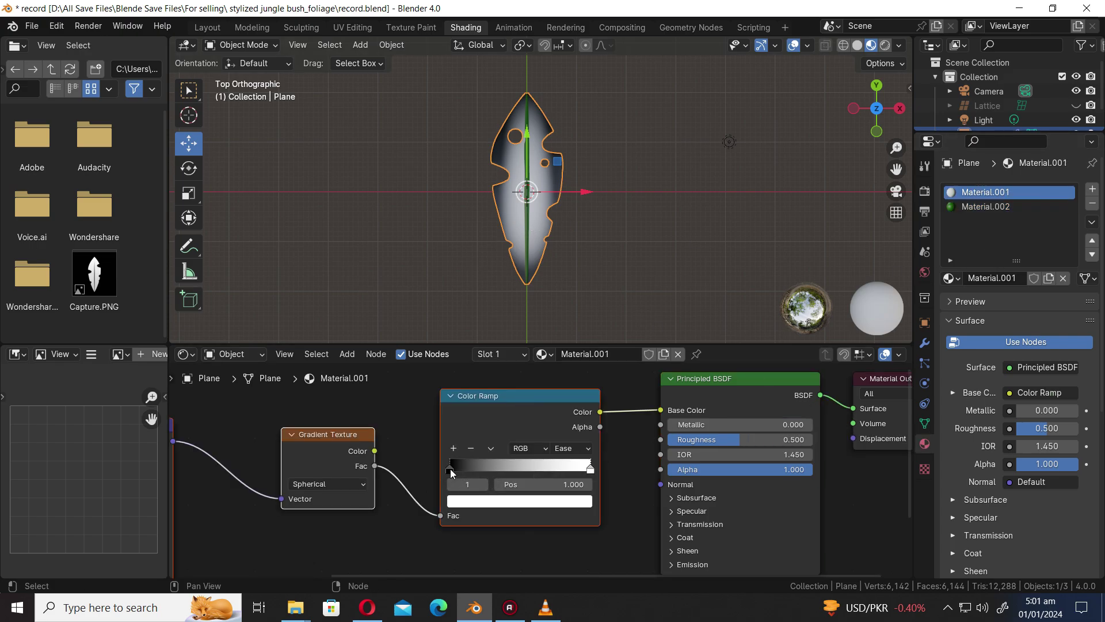
left_click(450, 469)
key("ctrl+v")
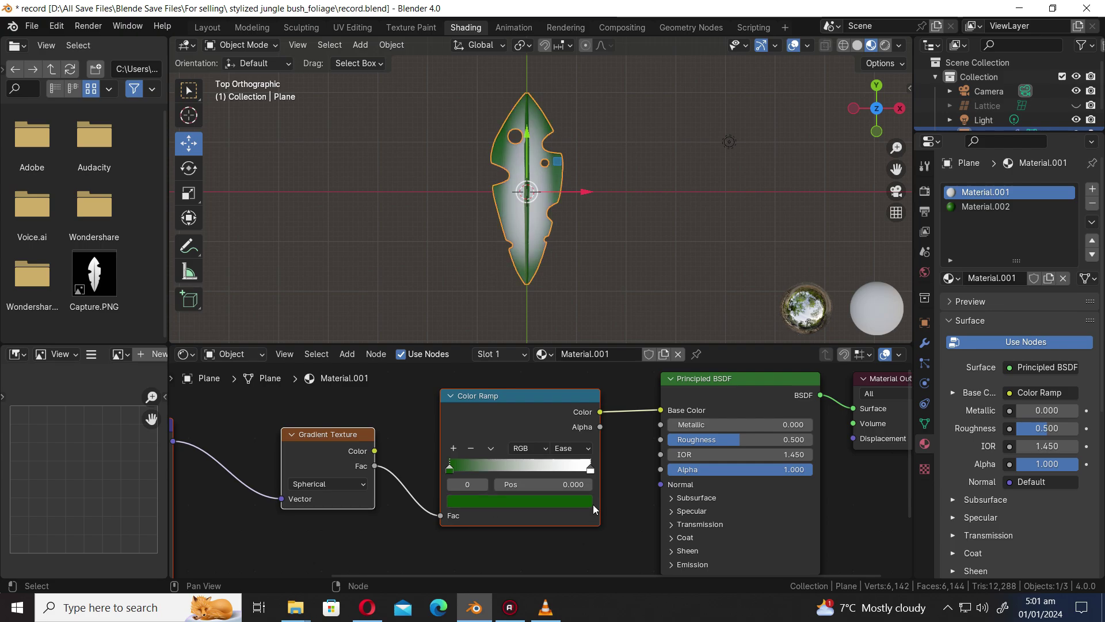
- Recolor the Color Ramp's white stop bright yellow-green and slightly adjust the dark green of its other stop
left_click(591, 470)
key("ctrl+v")
key("ctrl+v")
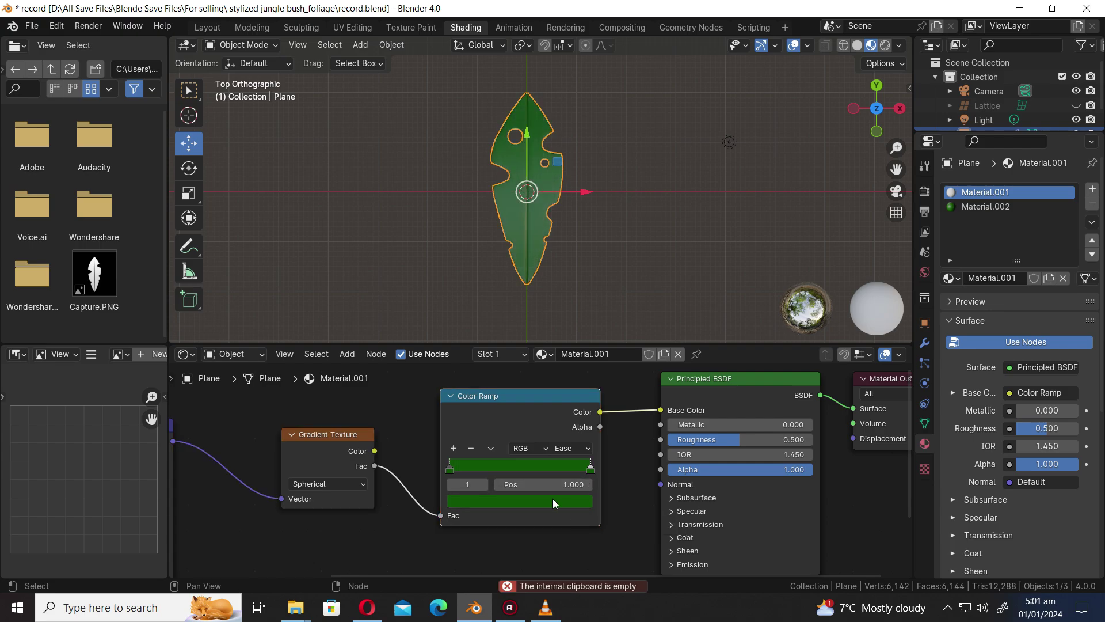
left_click(553, 500)
left_click_drag(581, 353, 582, 292)
left_click(448, 469)
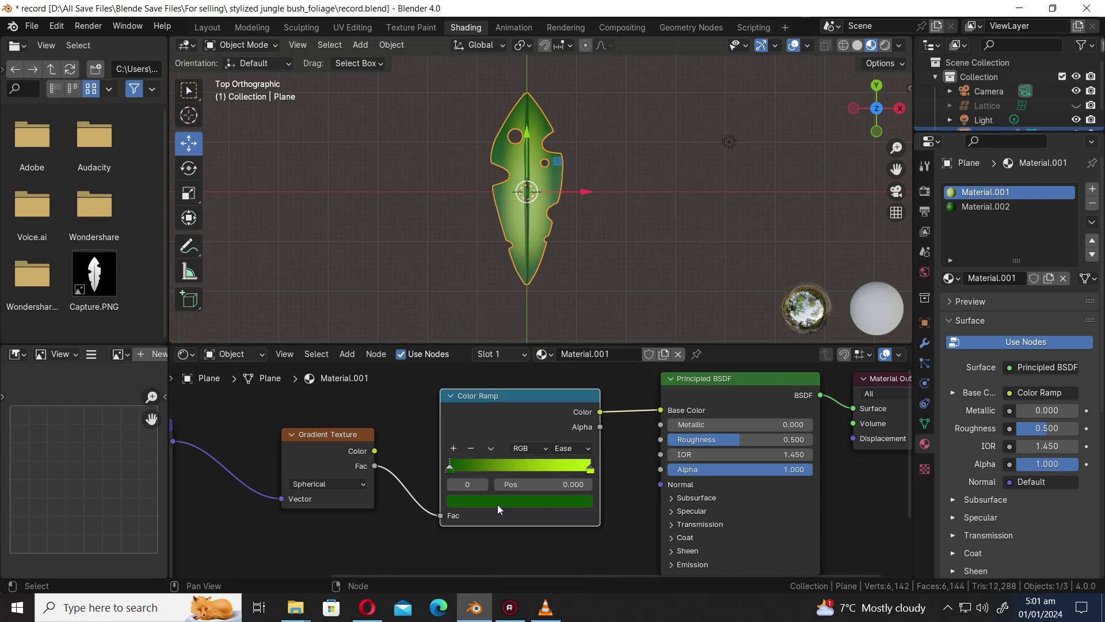
left_click(498, 502)
mouse_move(582, 354)
left_mouse_down()
mouse_move(581, 343)
mouse_move(581, 361)
left_mouse_up()
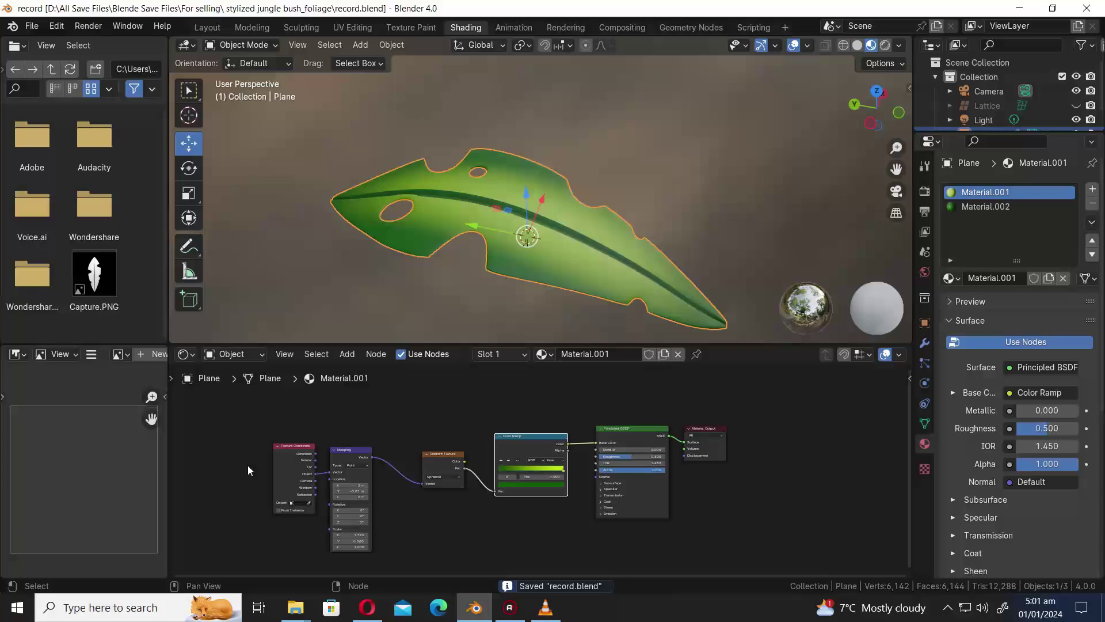
- Copy the texture nodes and Color Ramp from Material.001 into Material.002 and connect the ramp to the Principled BSDF's Base Color
left_click_drag(248, 465, 570, 532)
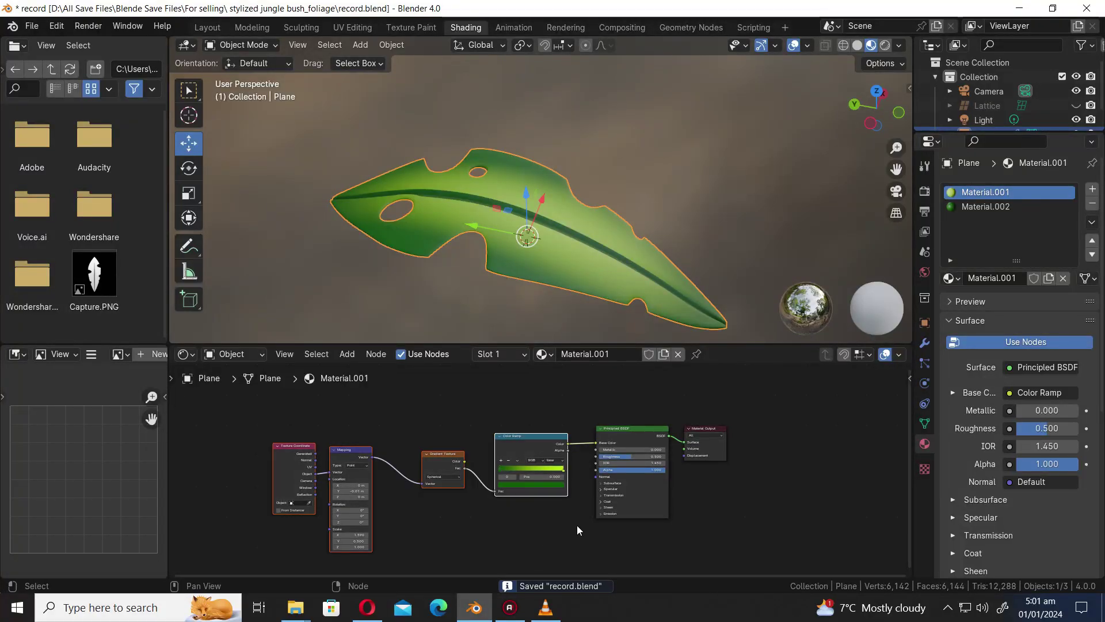
left_click(986, 206)
key("ctrl+v")
key("g")
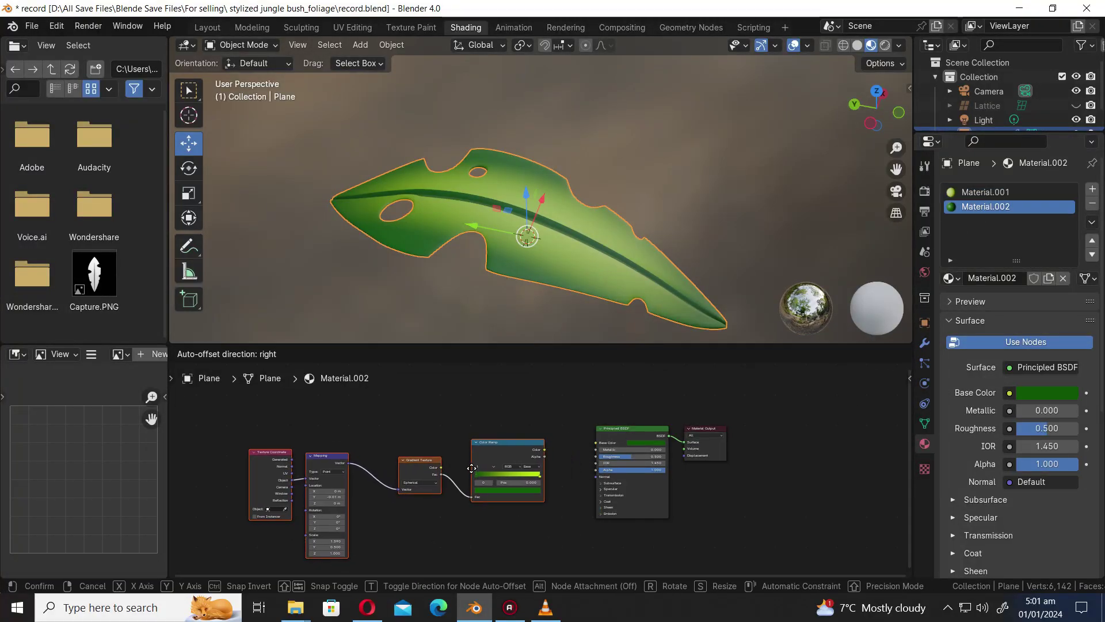
left_click(474, 462)
left_click_drag(672, 399, 523, 449)
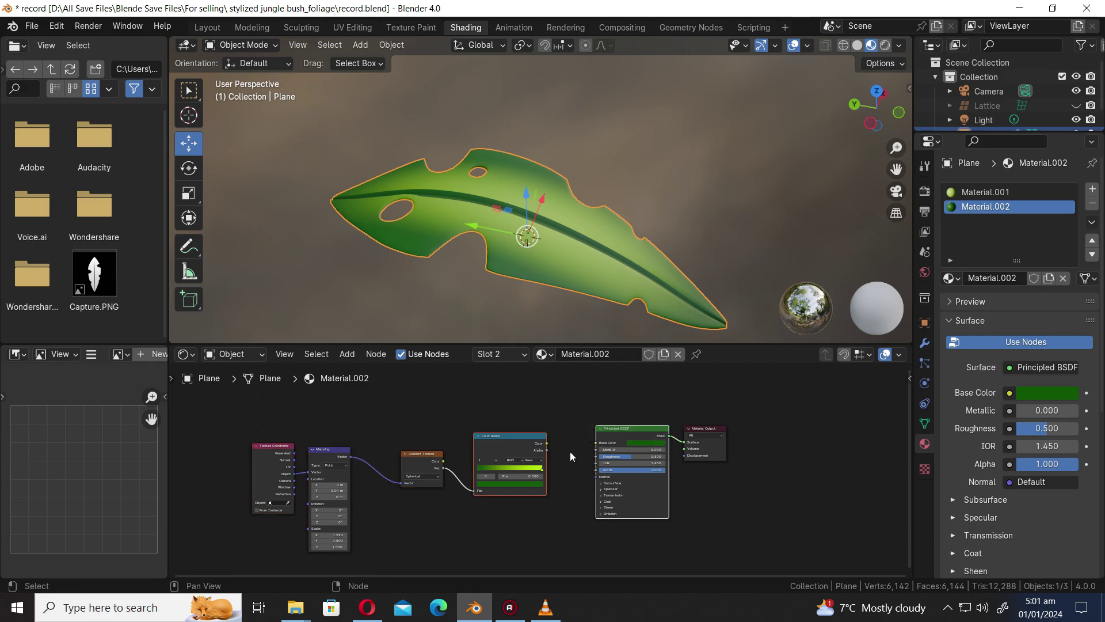
key("f")
middle_click_drag(671, 215, 666, 259)
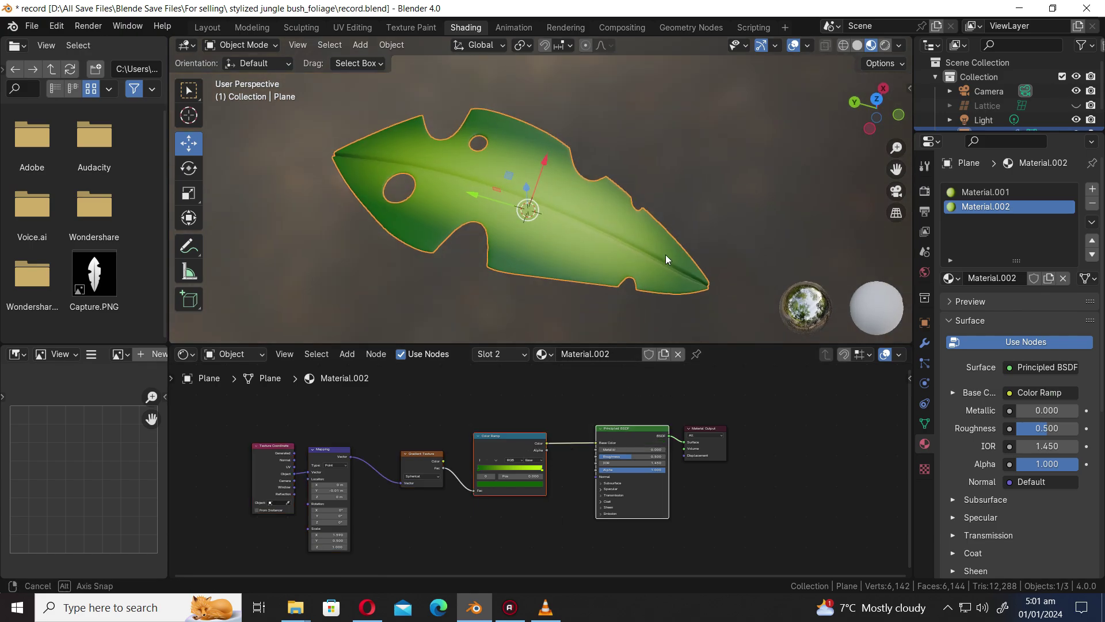
- Reverse the Color Ramp in Material.002, with the yellow-green stop at the start and the dark green stop at position 0.993
scroll(403, 476, "up", 10)
left_click_drag(395, 472, 473, 477)
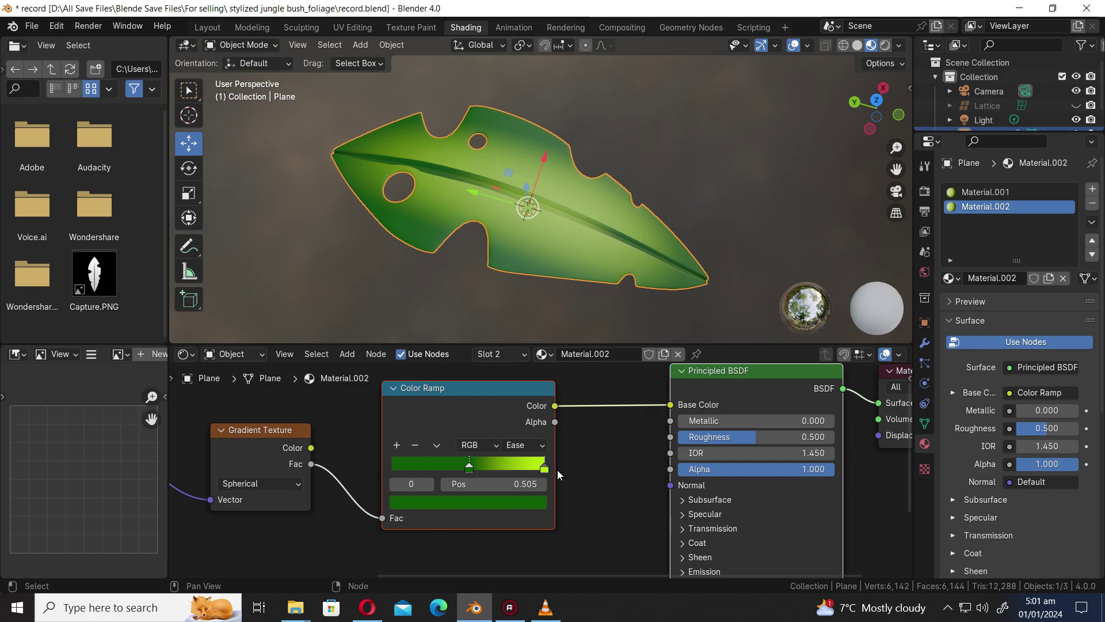
left_click_drag(545, 468, 360, 474)
left_click_drag(469, 476, 548, 474)
- Set the Mapping node of Material.002 to Y location 0 m and scale X -7.710 and Y -0.040
scroll(545, 473, "down", 4)
middle_click_drag(328, 540, 532, 487)
scroll(385, 449, "up", 2)
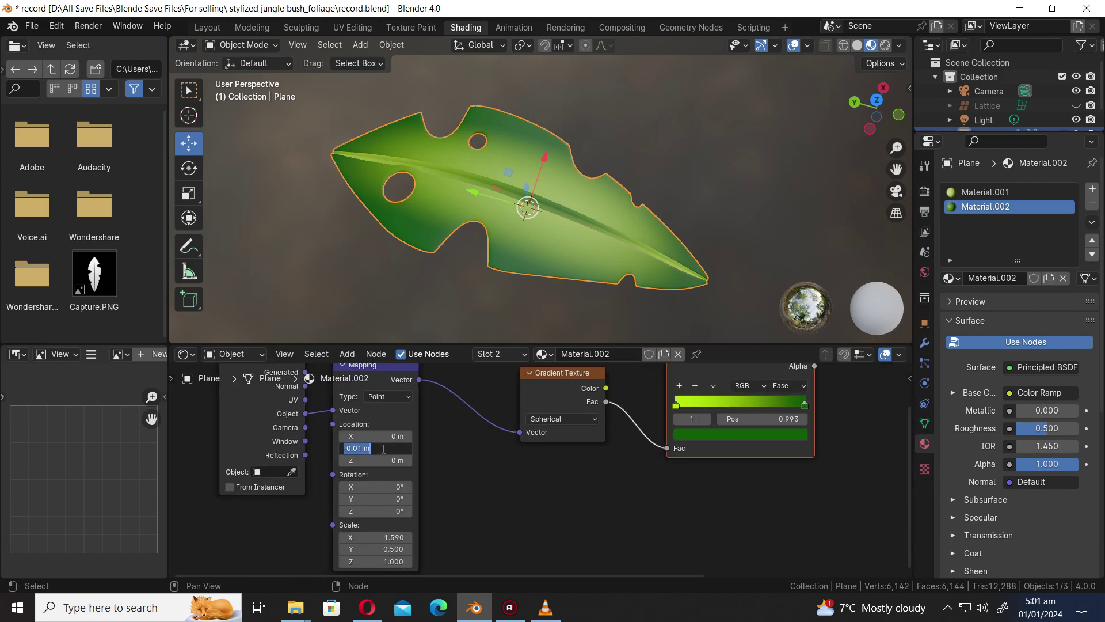
type("0")
double_click(377, 549)
type("0.1")
key("Return")
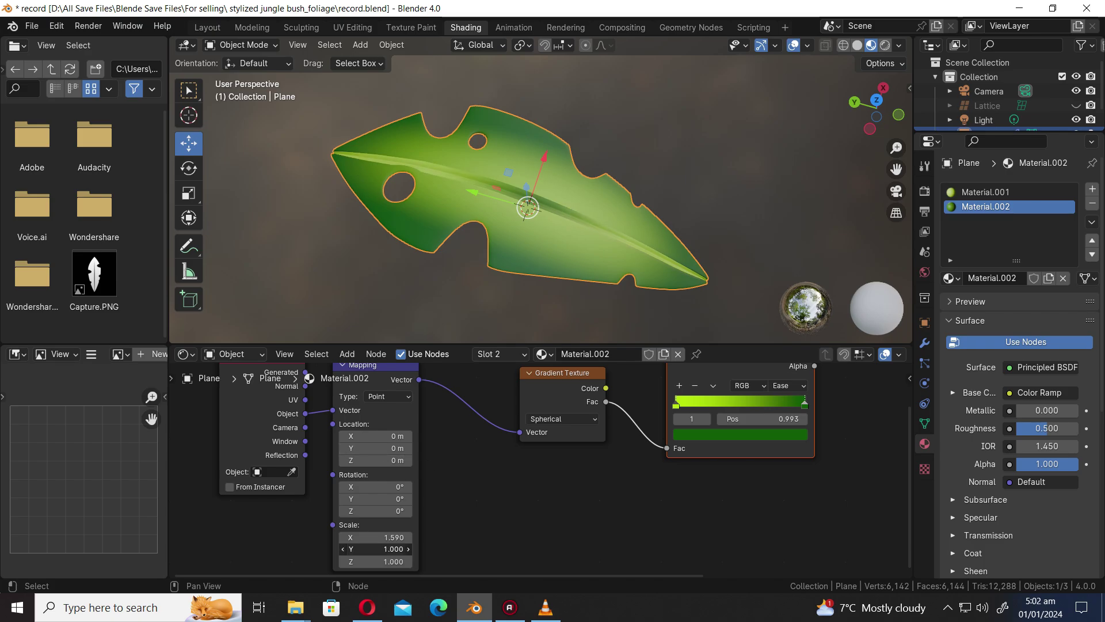
left_click_drag(375, 548, 393, 549)
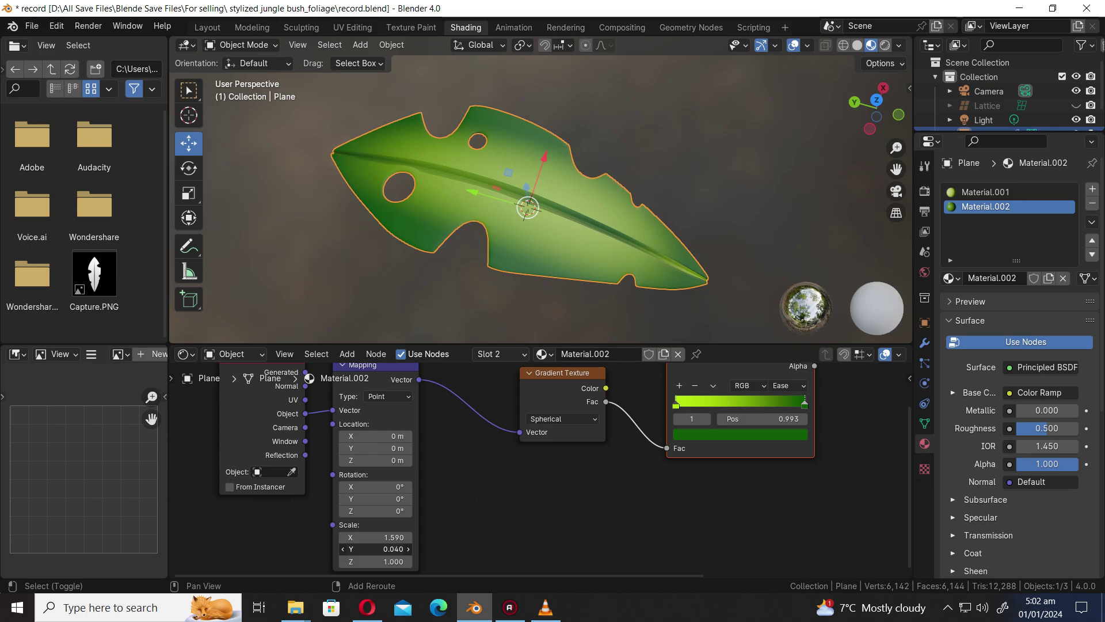
middle_click_drag(560, 226, 541, 248)
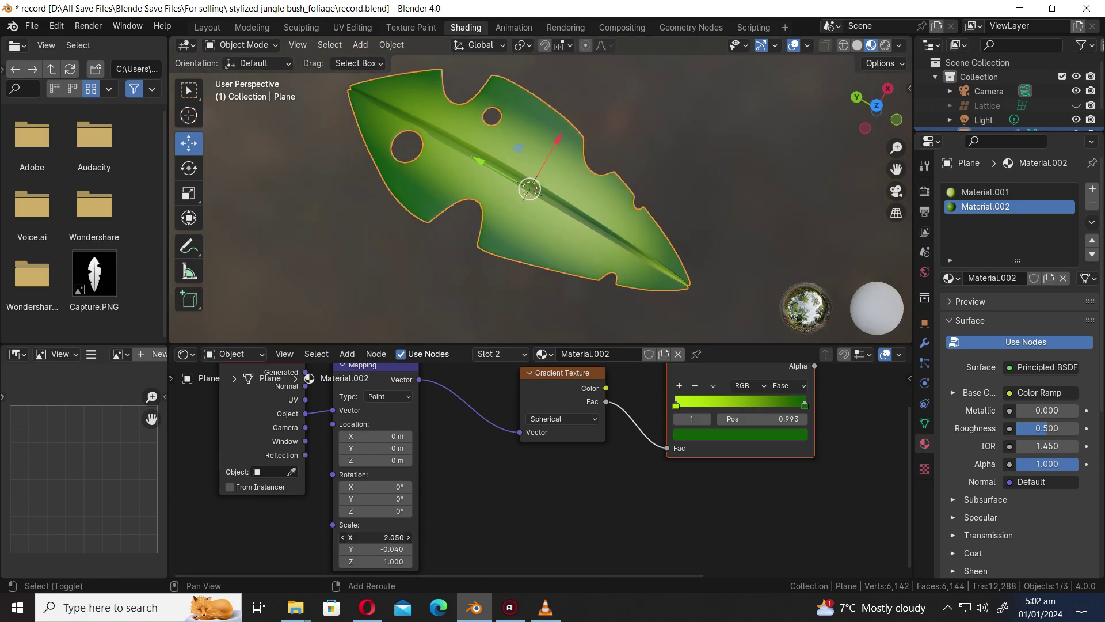
mouse_move(377, 537)
left_mouse_down()
mouse_move(322, 537)
mouse_move(403, 548)
left_mouse_up()
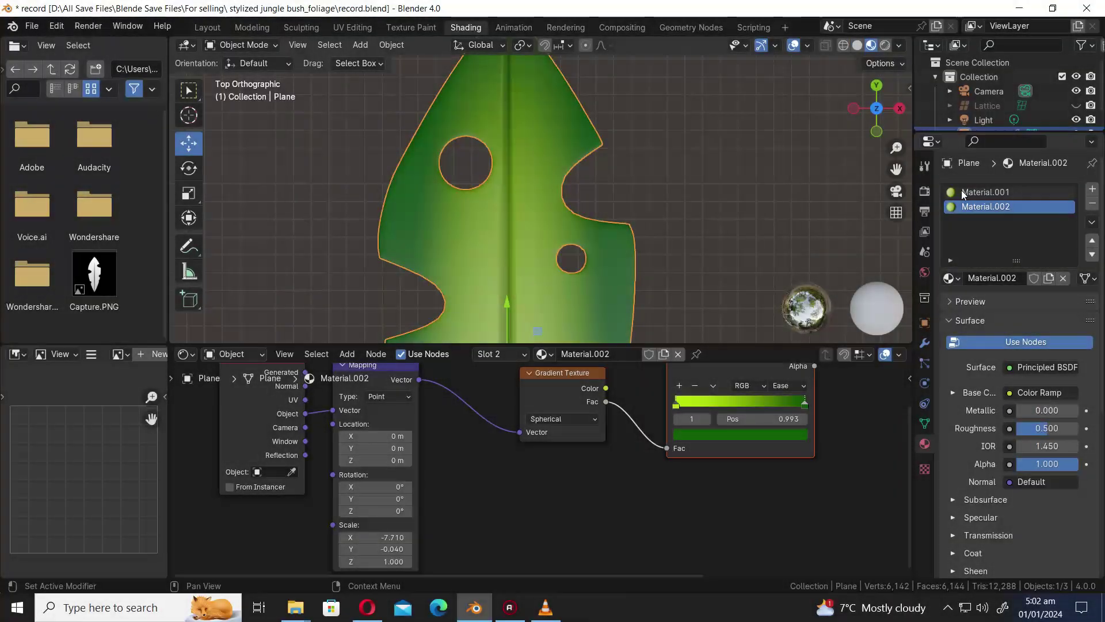
- Move the yellow-green stop of the Color Ramp in Material.001 closer to the dark green stop
left_click(985, 192)
mouse_move(723, 406)
left_mouse_down()
mouse_move(731, 410)
mouse_move(722, 410)
left_mouse_up()
left_click_drag(845, 408, 806, 411)
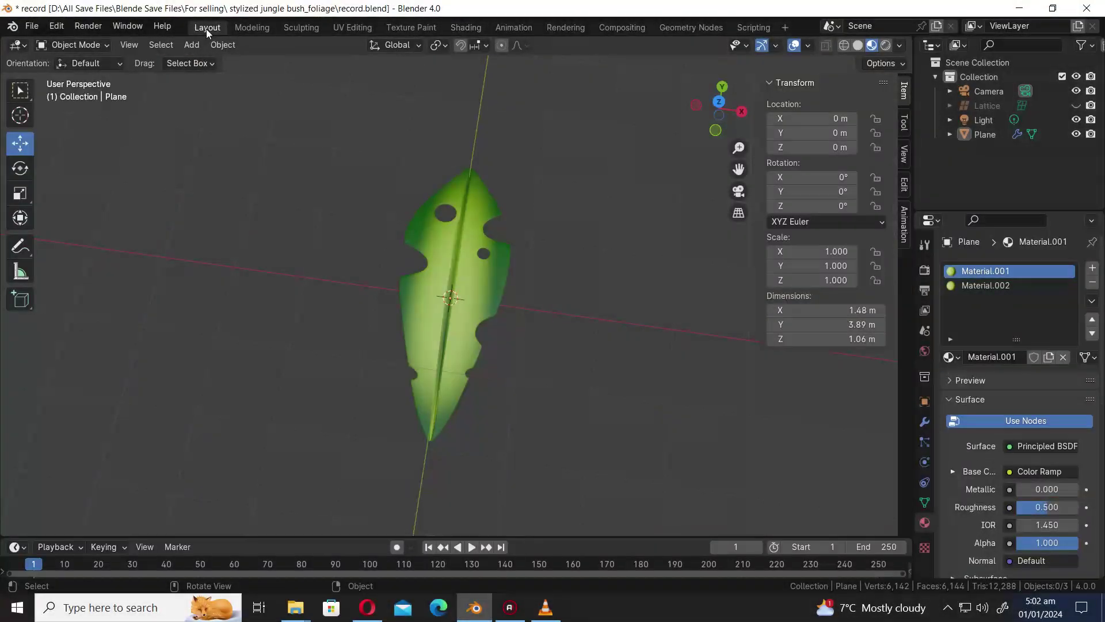
- Unhide the lattice, apply the leaf's Lattice modifier, and delete the lattice object
scroll(501, 281, "down", 3)
middle_click_drag(500, 281, 553, 225)
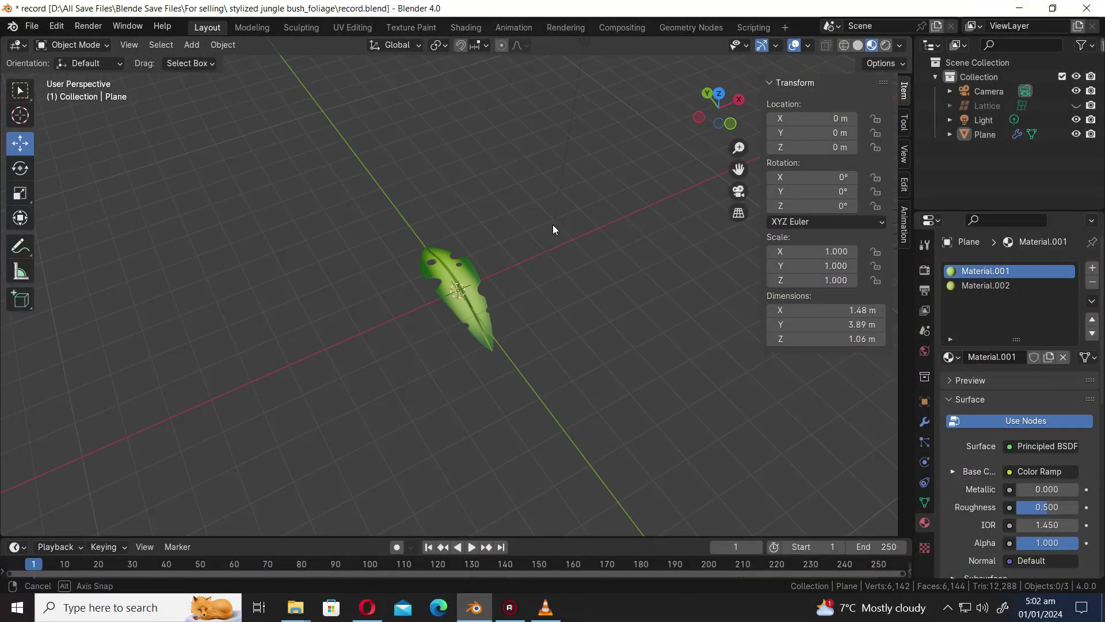
left_click(1076, 105)
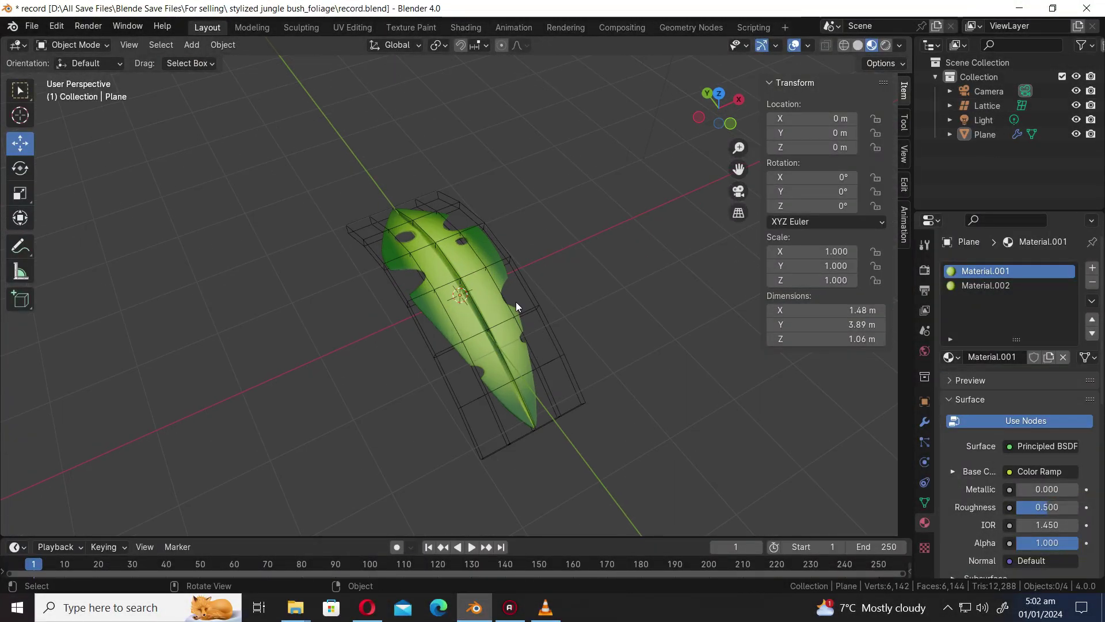
left_click(496, 303)
left_click(924, 422)
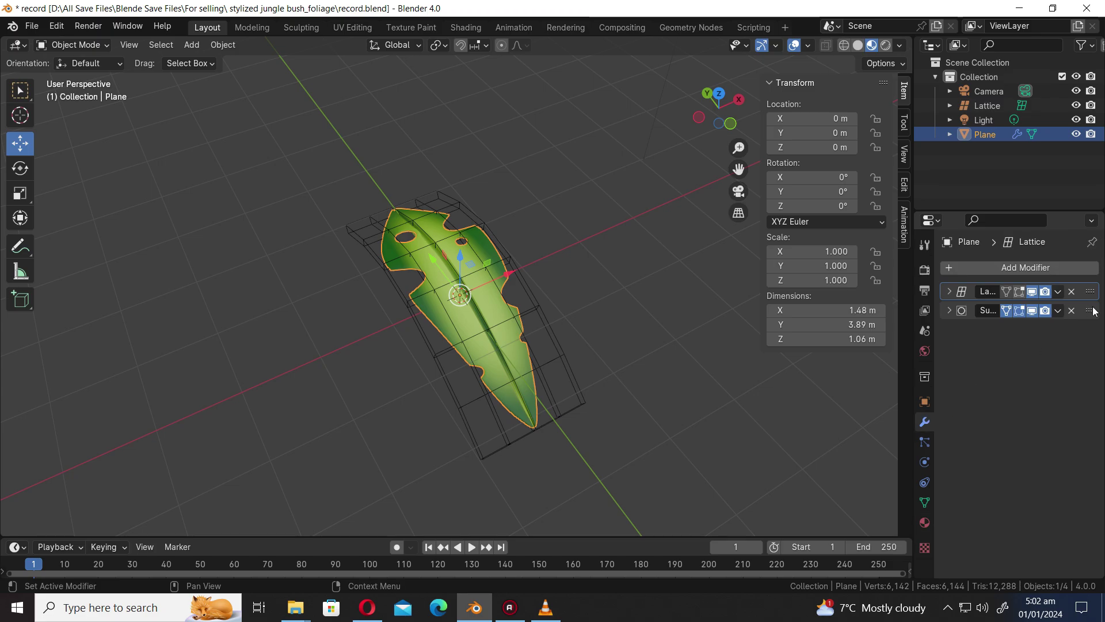
left_click(1057, 291)
left_click(976, 309)
left_click(537, 304)
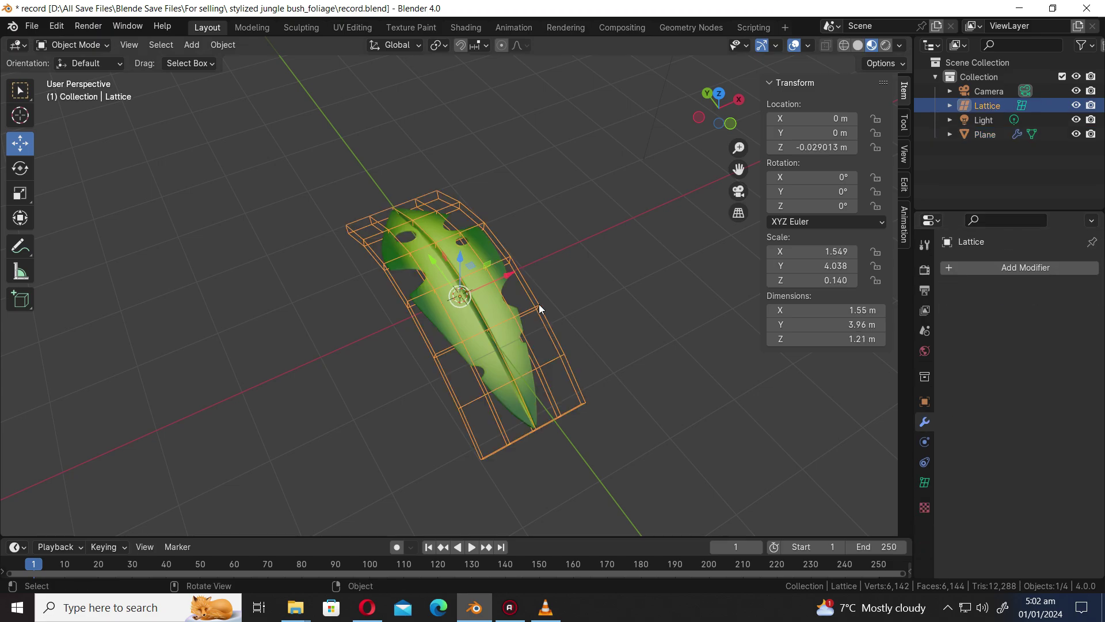
key("Delete")
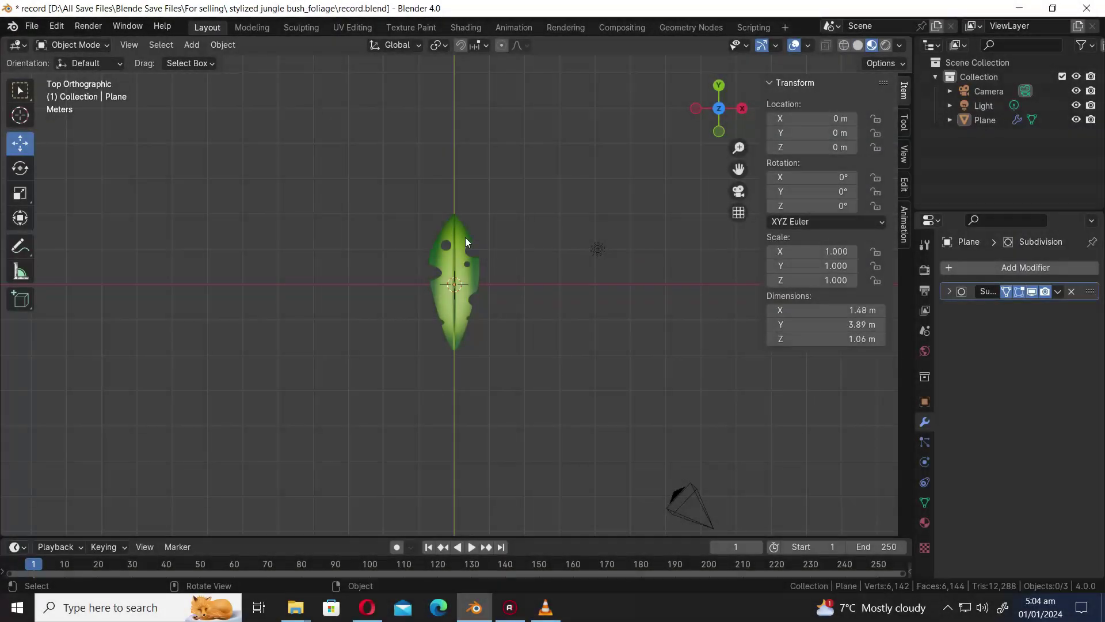
- Set the pivot point to 3D Cursor and move the leaf about 1.99 m along Y so its base meets the origin
left_click(465, 237)
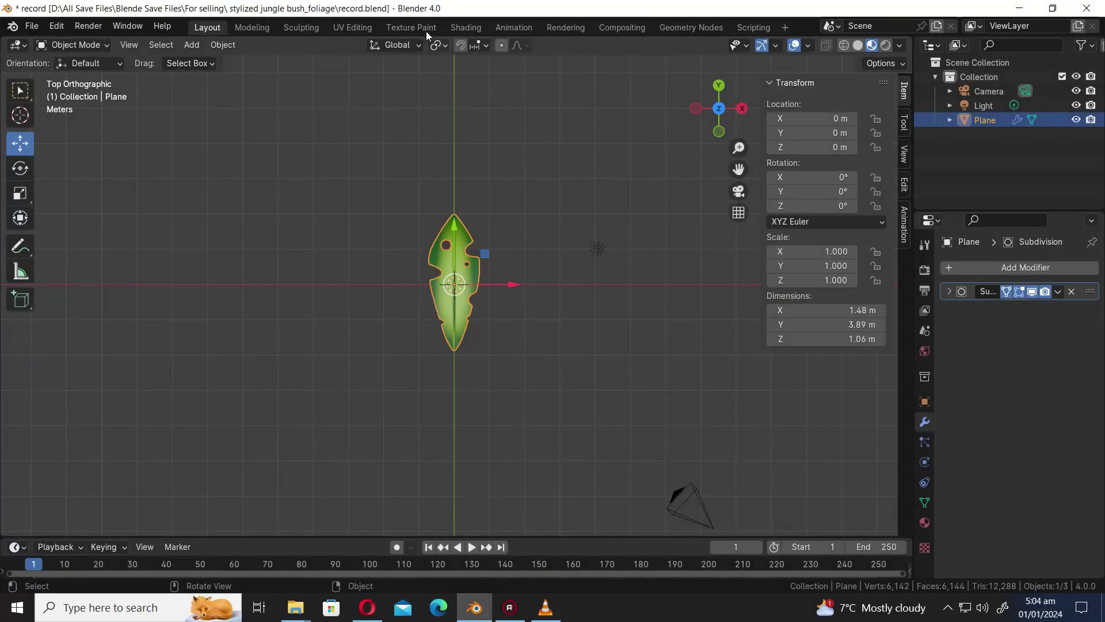
left_click(438, 45)
left_click(457, 95)
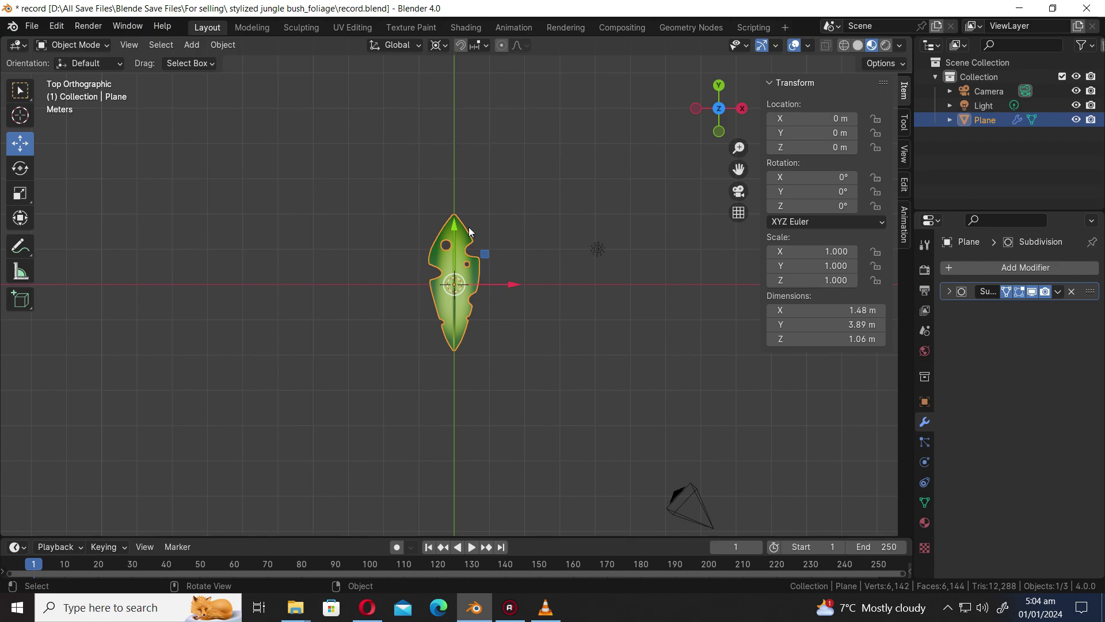
left_click_drag(453, 230, 452, 160)
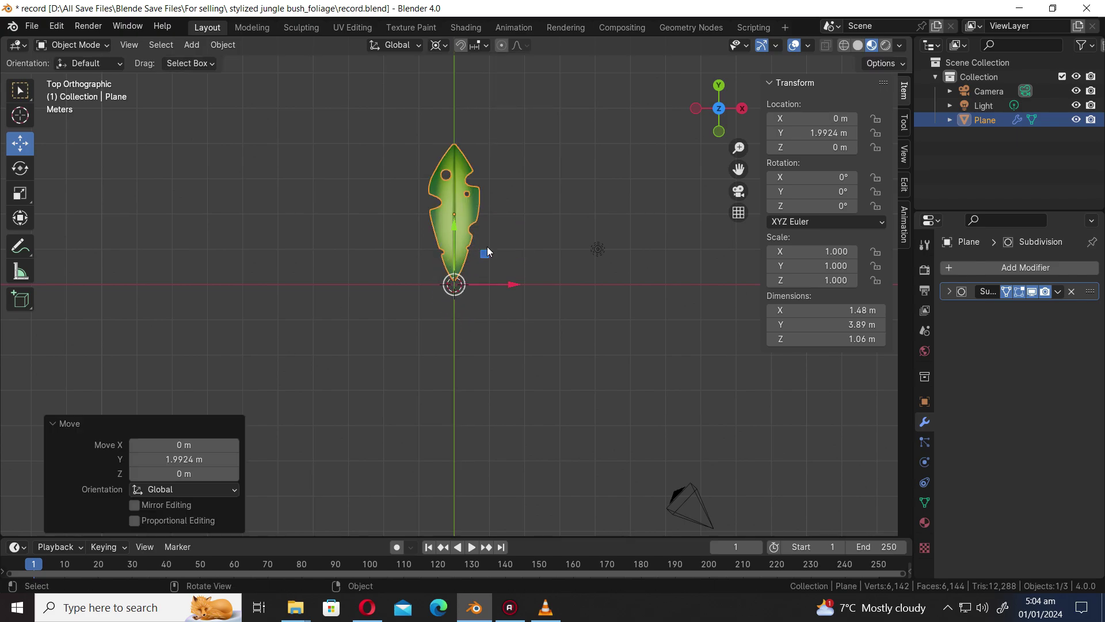
- Duplicate the leaf in place and rotate the copy 180° around the Z axis
scroll(490, 246, "up", 3)
key("shift+d")
right_click(530, 254)
scroll(526, 258, "down", 2)
key("r")
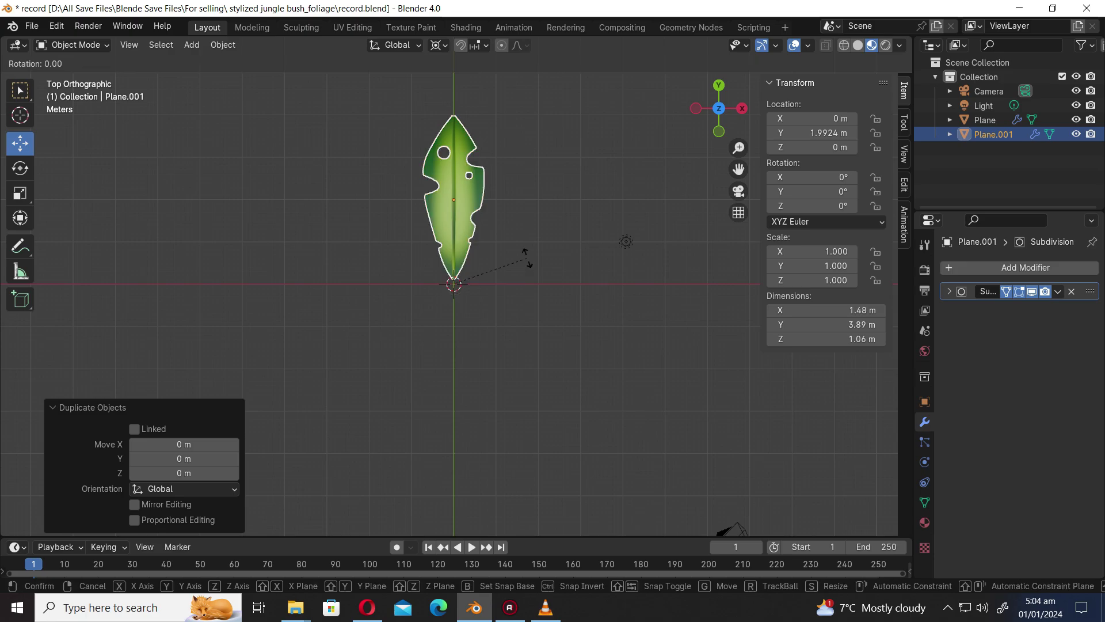
key("z")
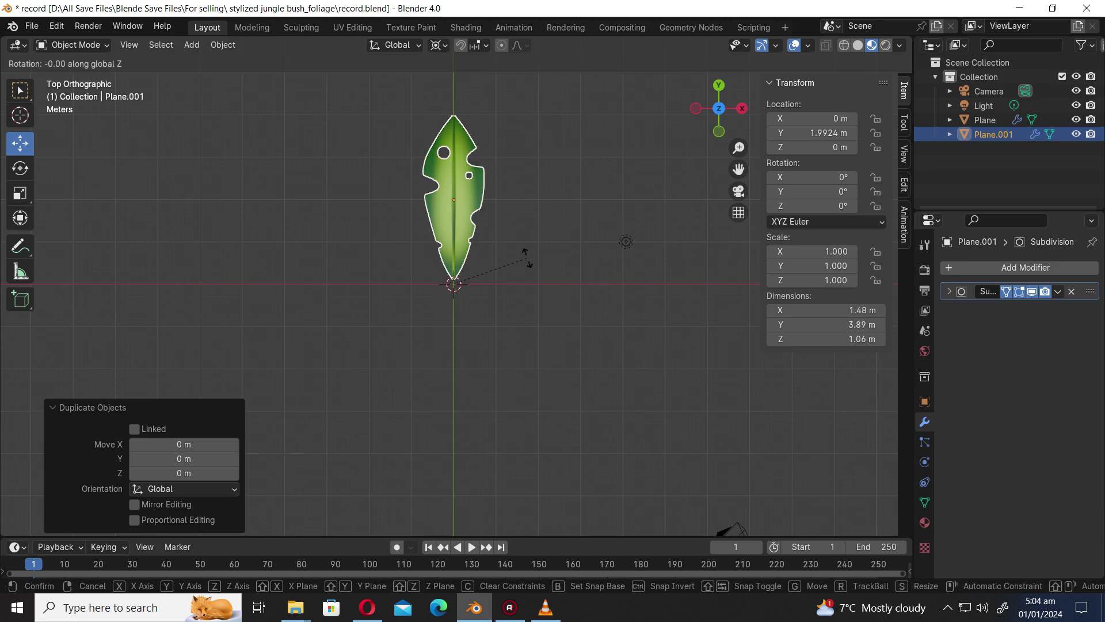
type("180")
key("Return")
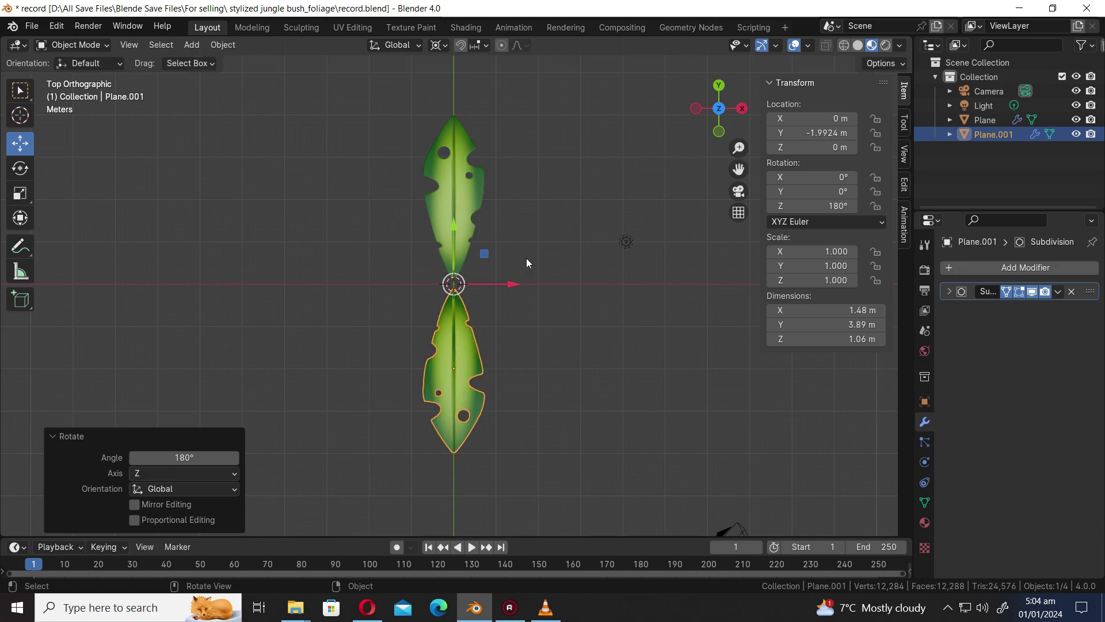
- Duplicate the leaf twice more, rotating the first copy 90° and the second copy 180° around Z to form a cross
key("shift+d")
right_click(530, 329)
type("rz90")
key("Return")
key("shift+d")
right_click(535, 317)
type("rz180")
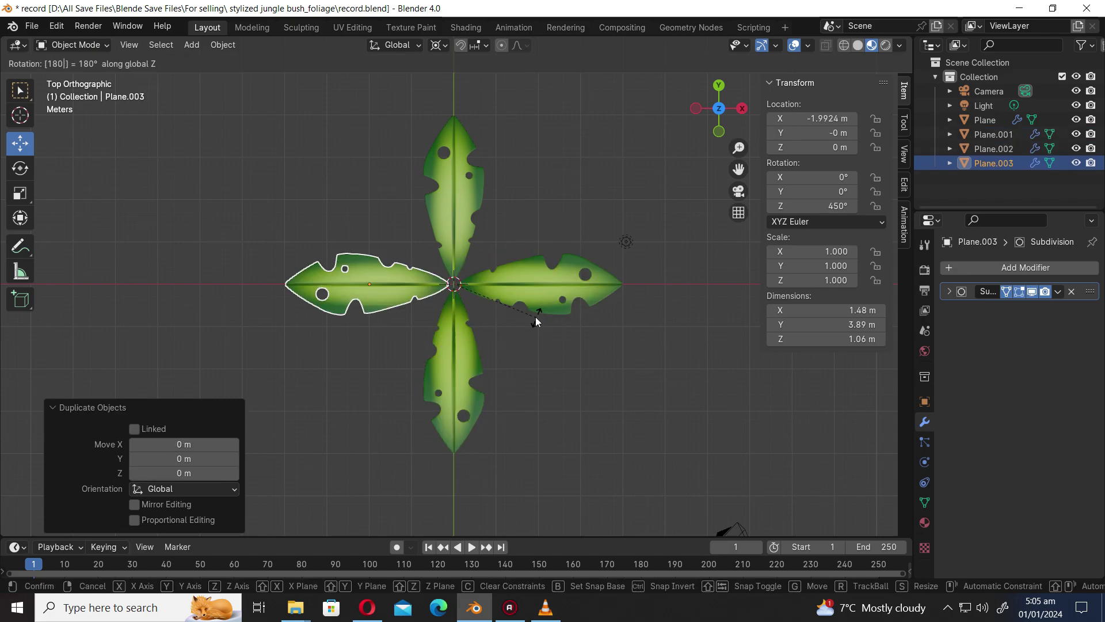
key("Return")
- Tilt the two leaves lying along the X axis in front view, rotating the one on the positive side by about 3.61°
key("KP_1")
scroll(499, 345, "up", 4)
key("r")
left_click(504, 335)
left_click(525, 309)
key("r")
left_click(538, 345)
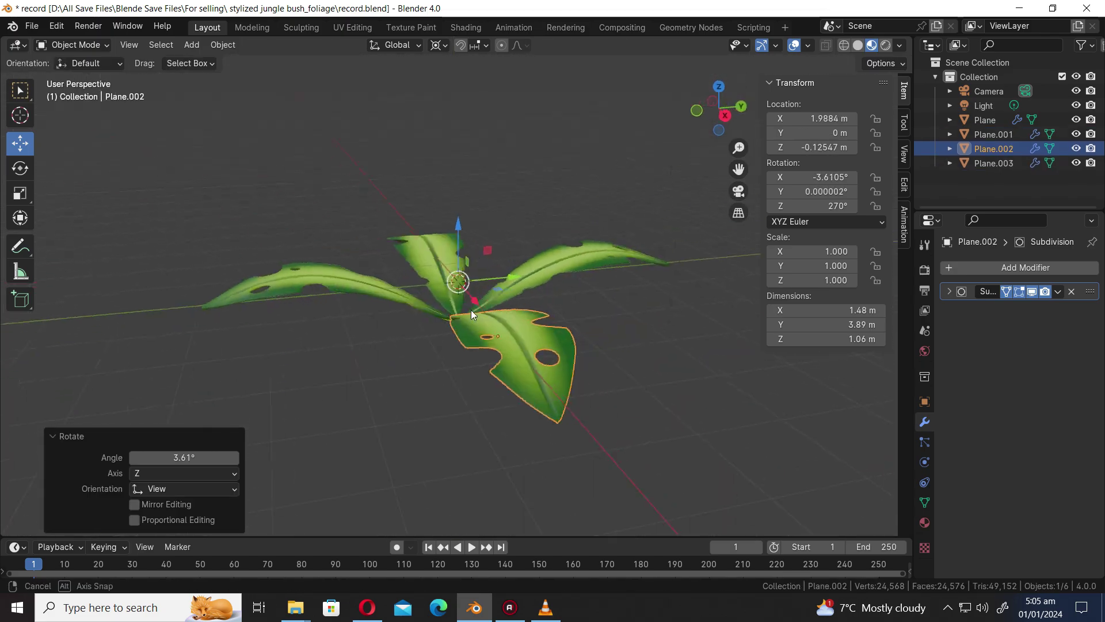